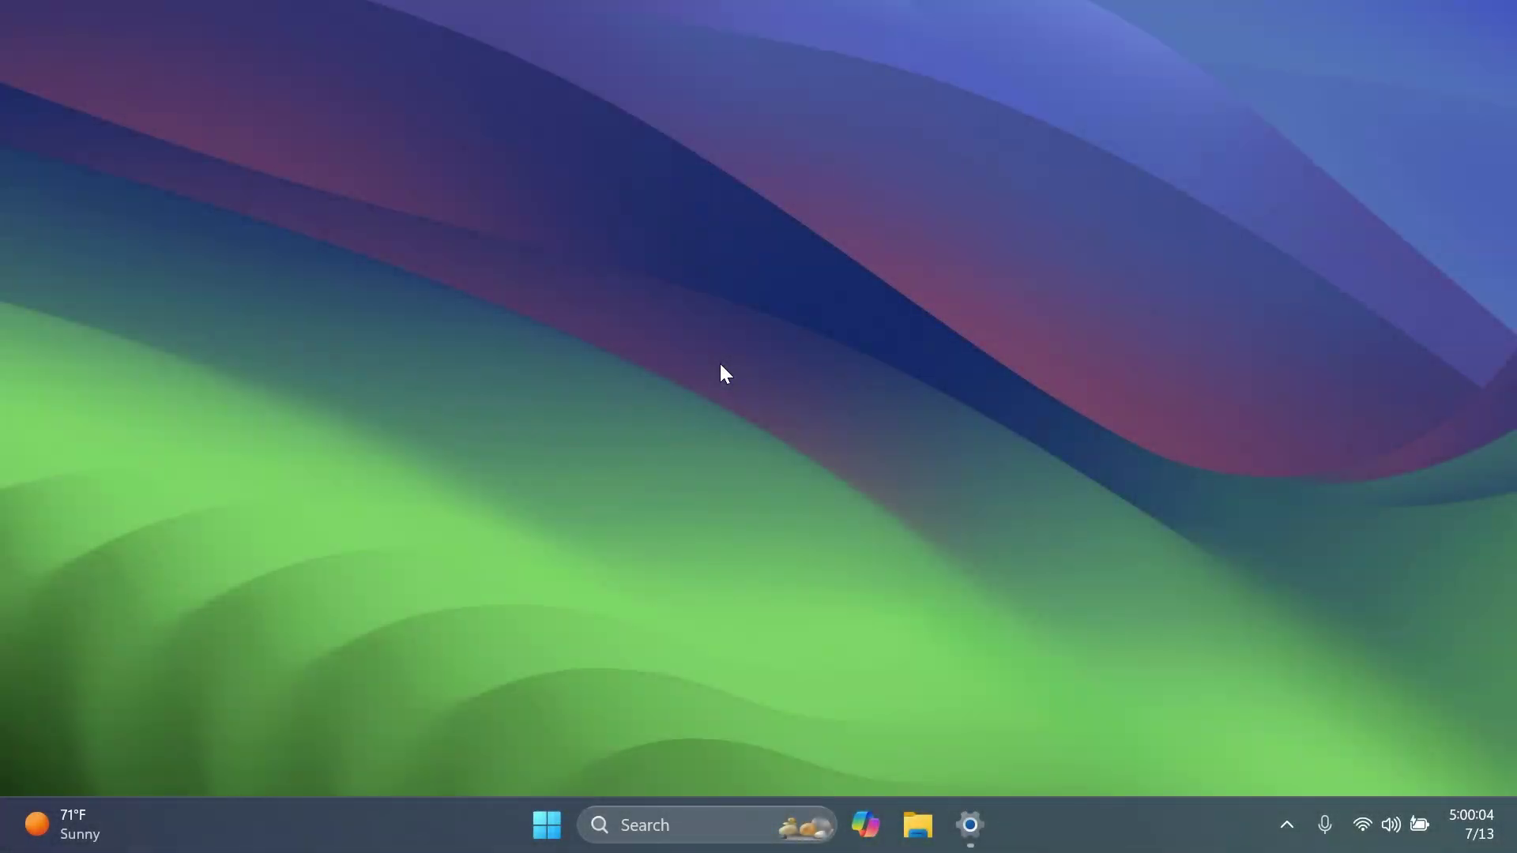
- View the Windows 11 Pro 23H2 About page with Win+Pause, then close Settings
key("super+Pause")
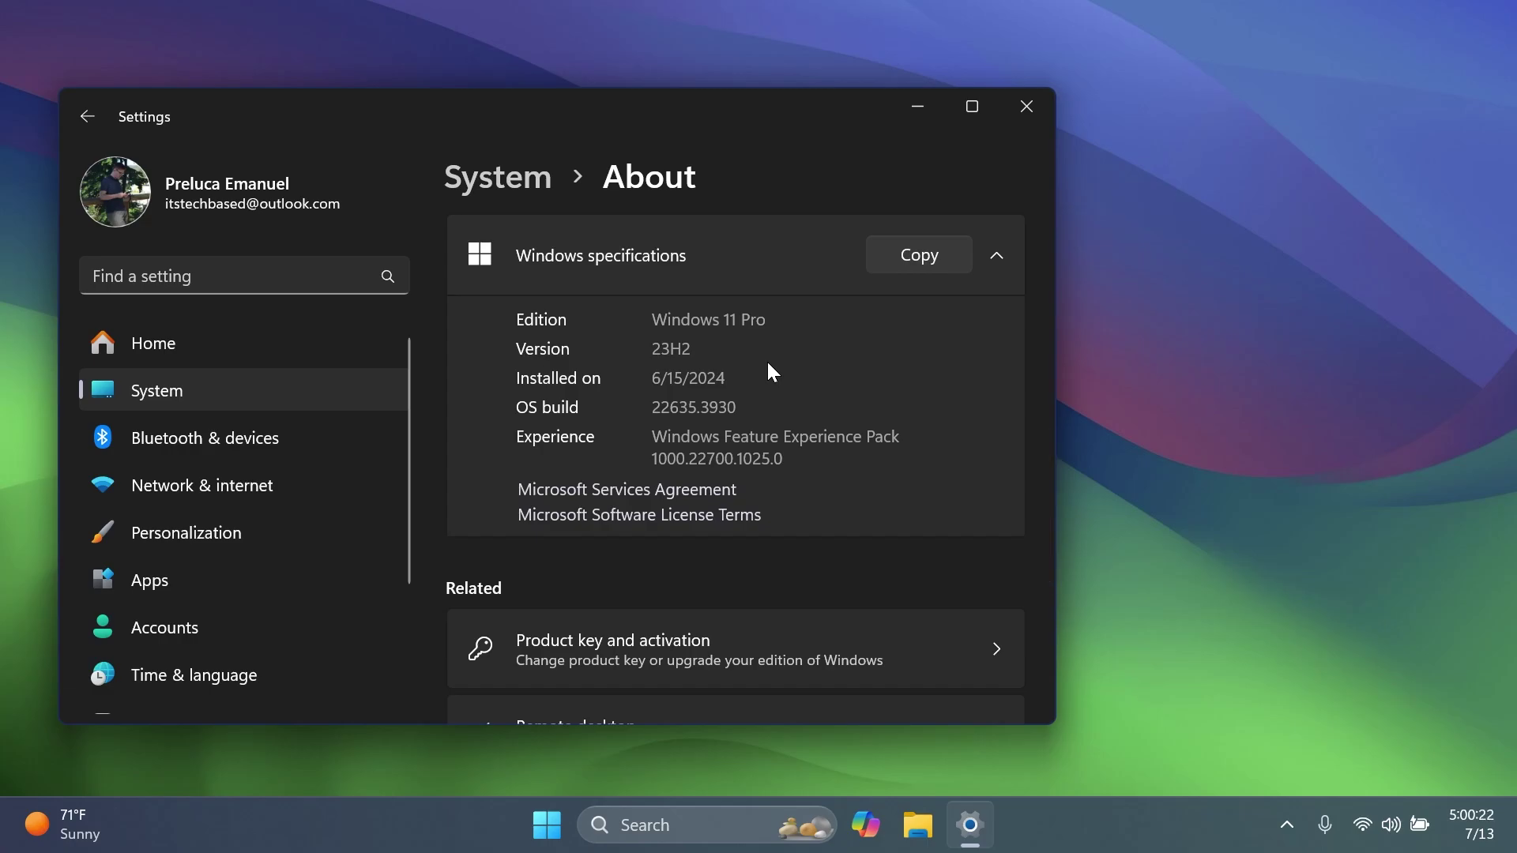
left_click(1027, 111)
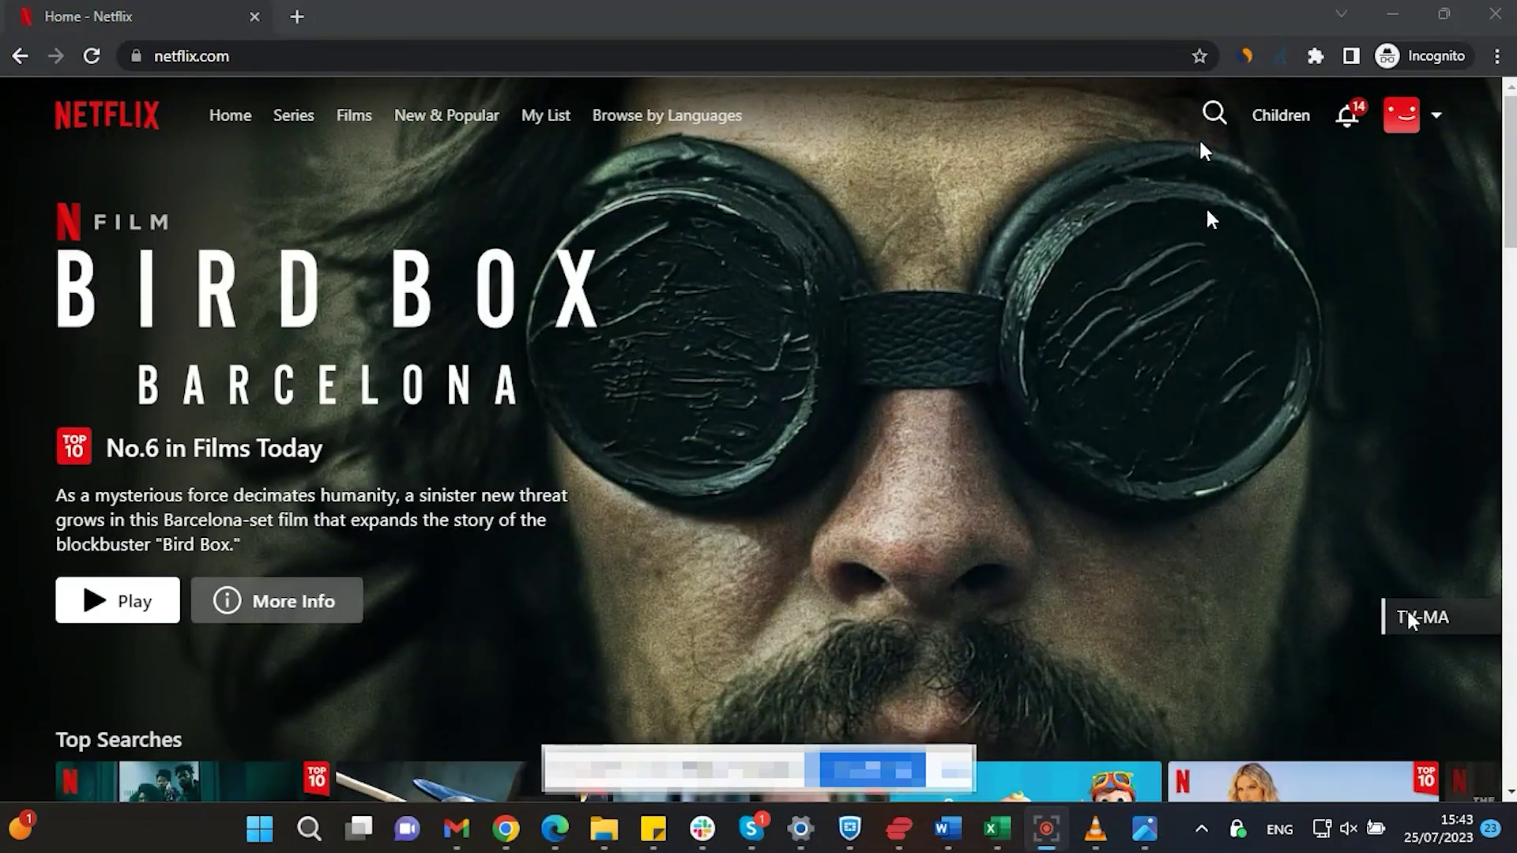
- Search Netflix for 'star trek' and connect the VPN through the UK London-Streaming server
left_click(1213, 117)
type("star trek")
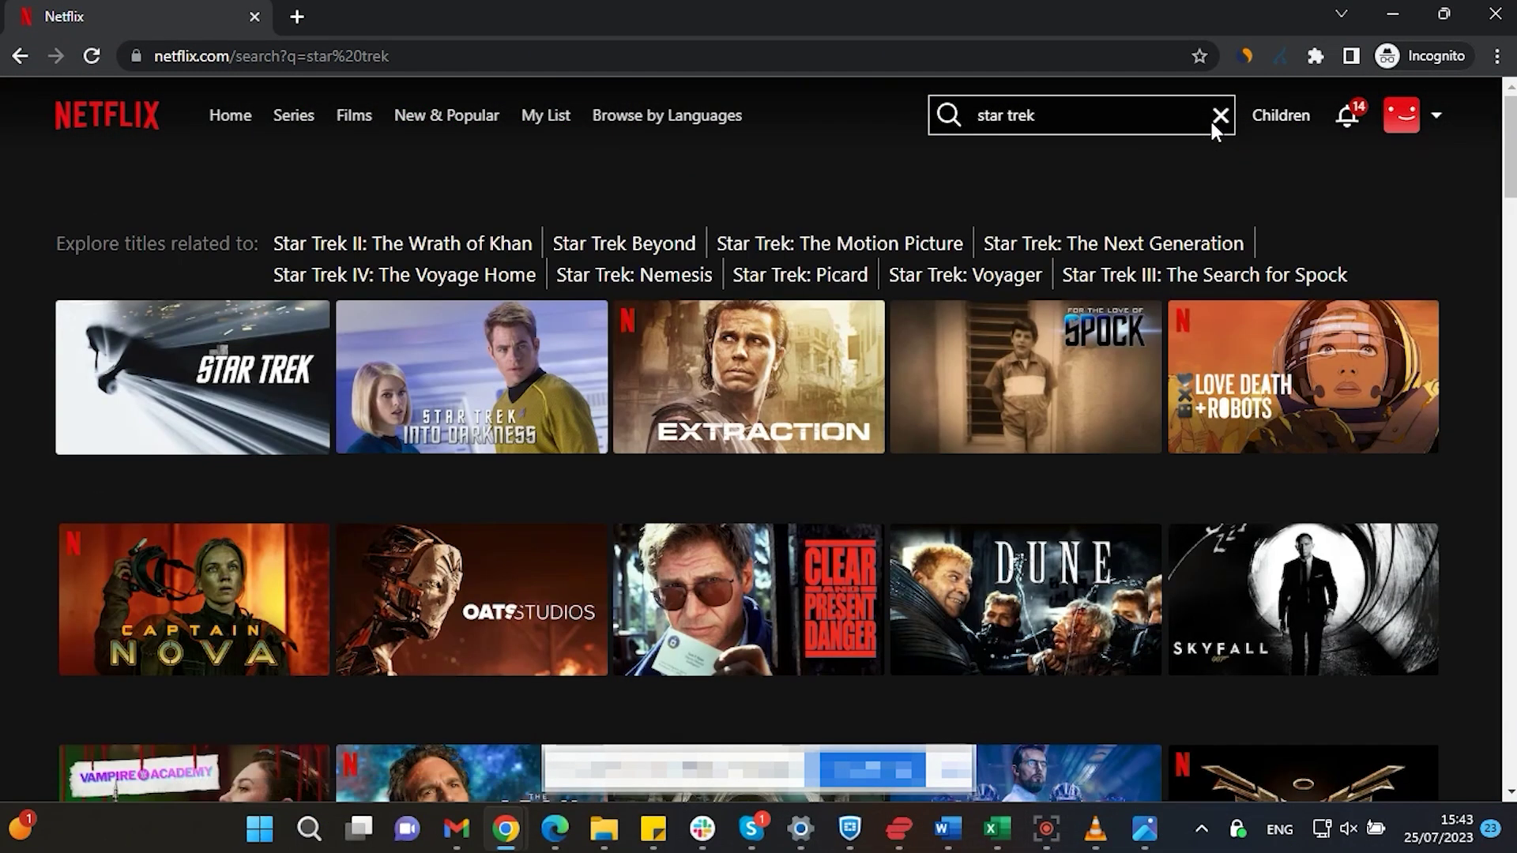
left_click(1237, 828)
left_click(1209, 713)
type("strea")
left_click(1169, 190)
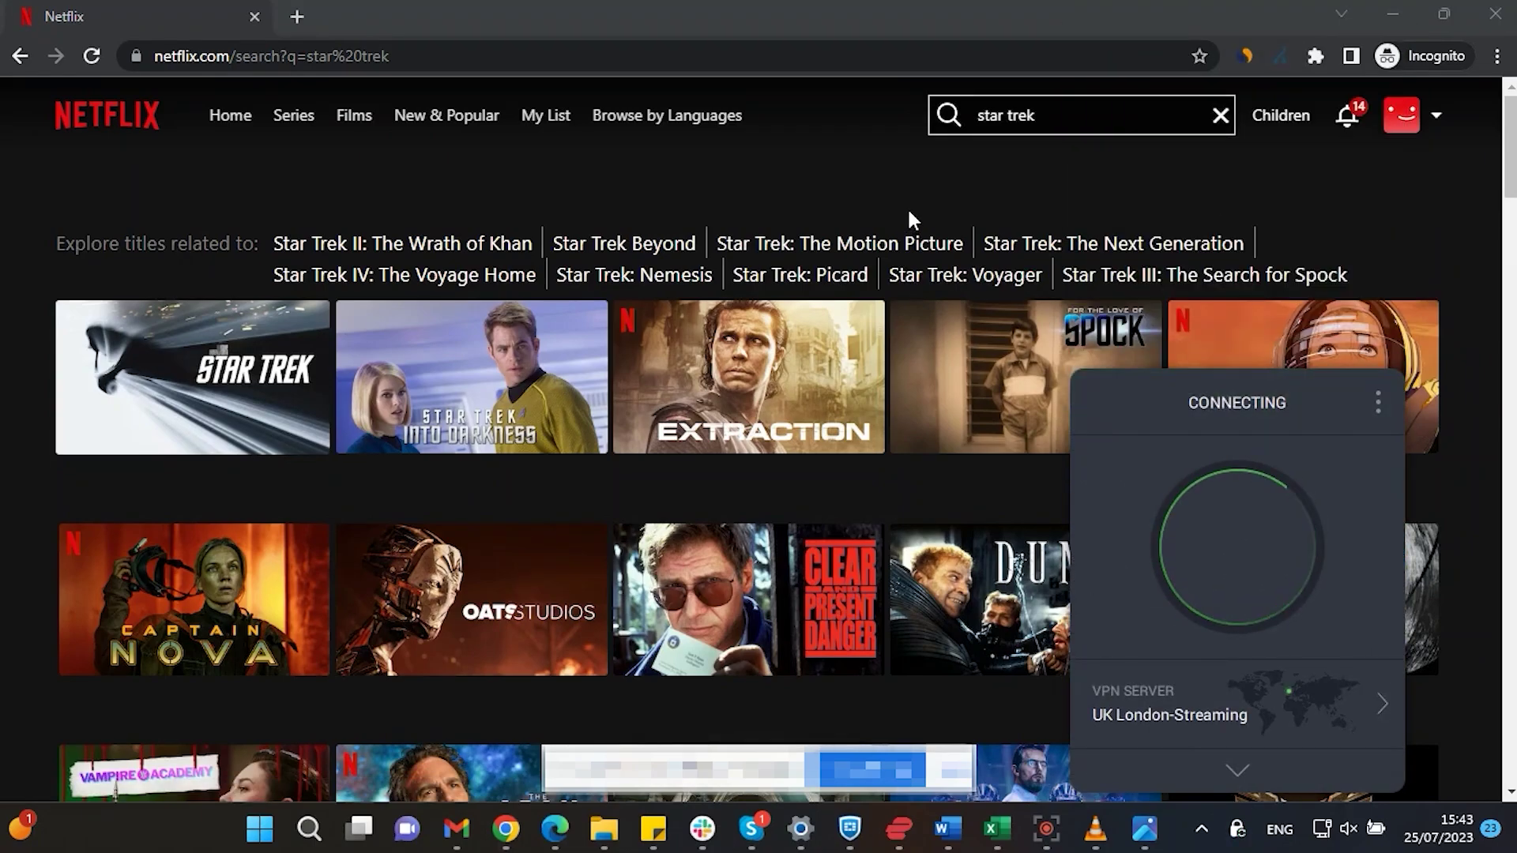
left_click(92, 57)
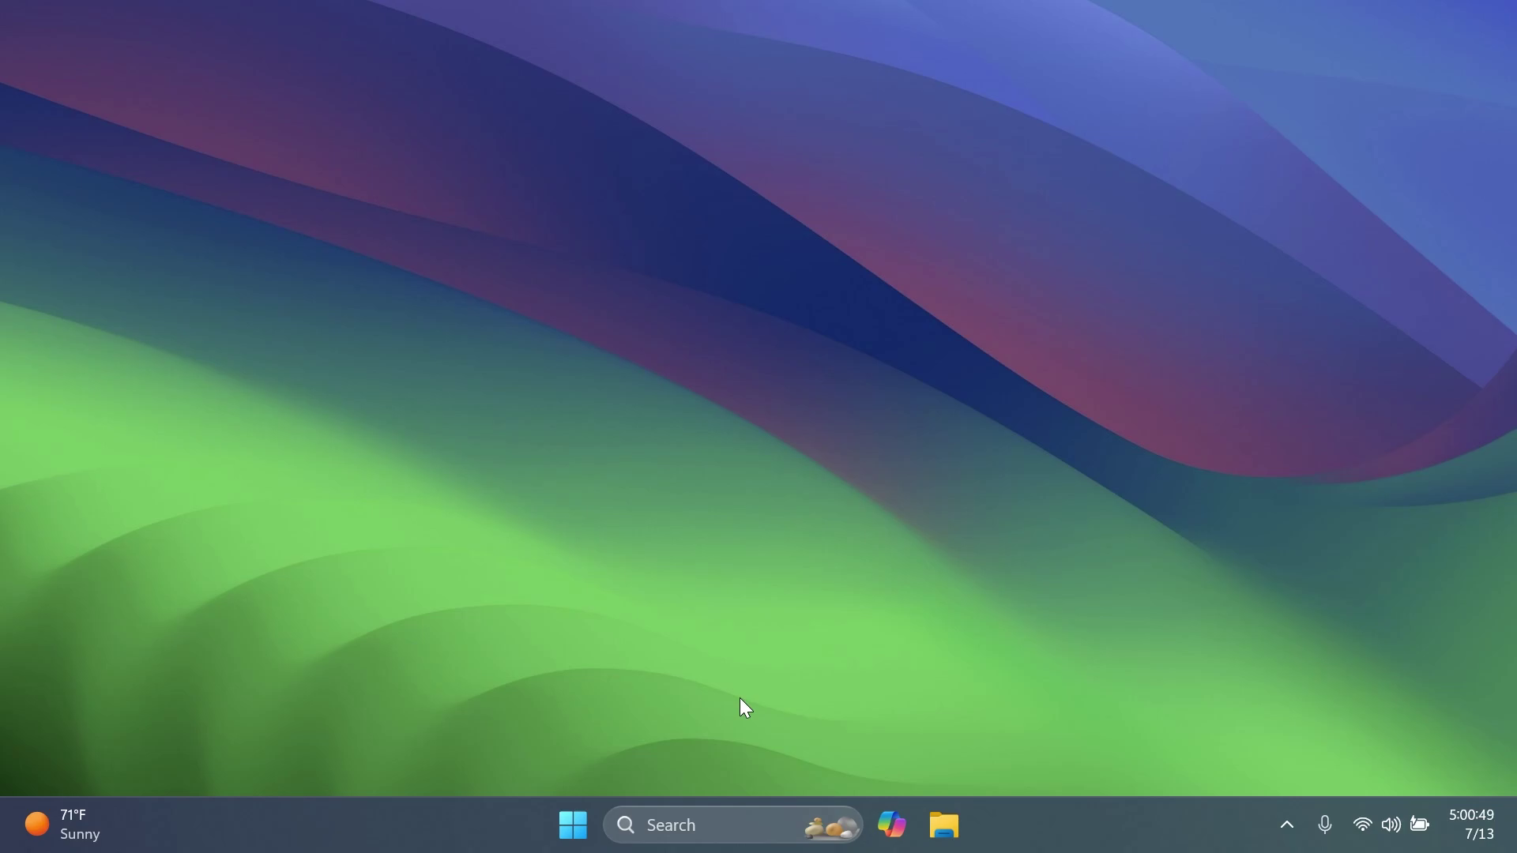
- Launch Settings from recent search items and start a Windows Update check
left_click(704, 818)
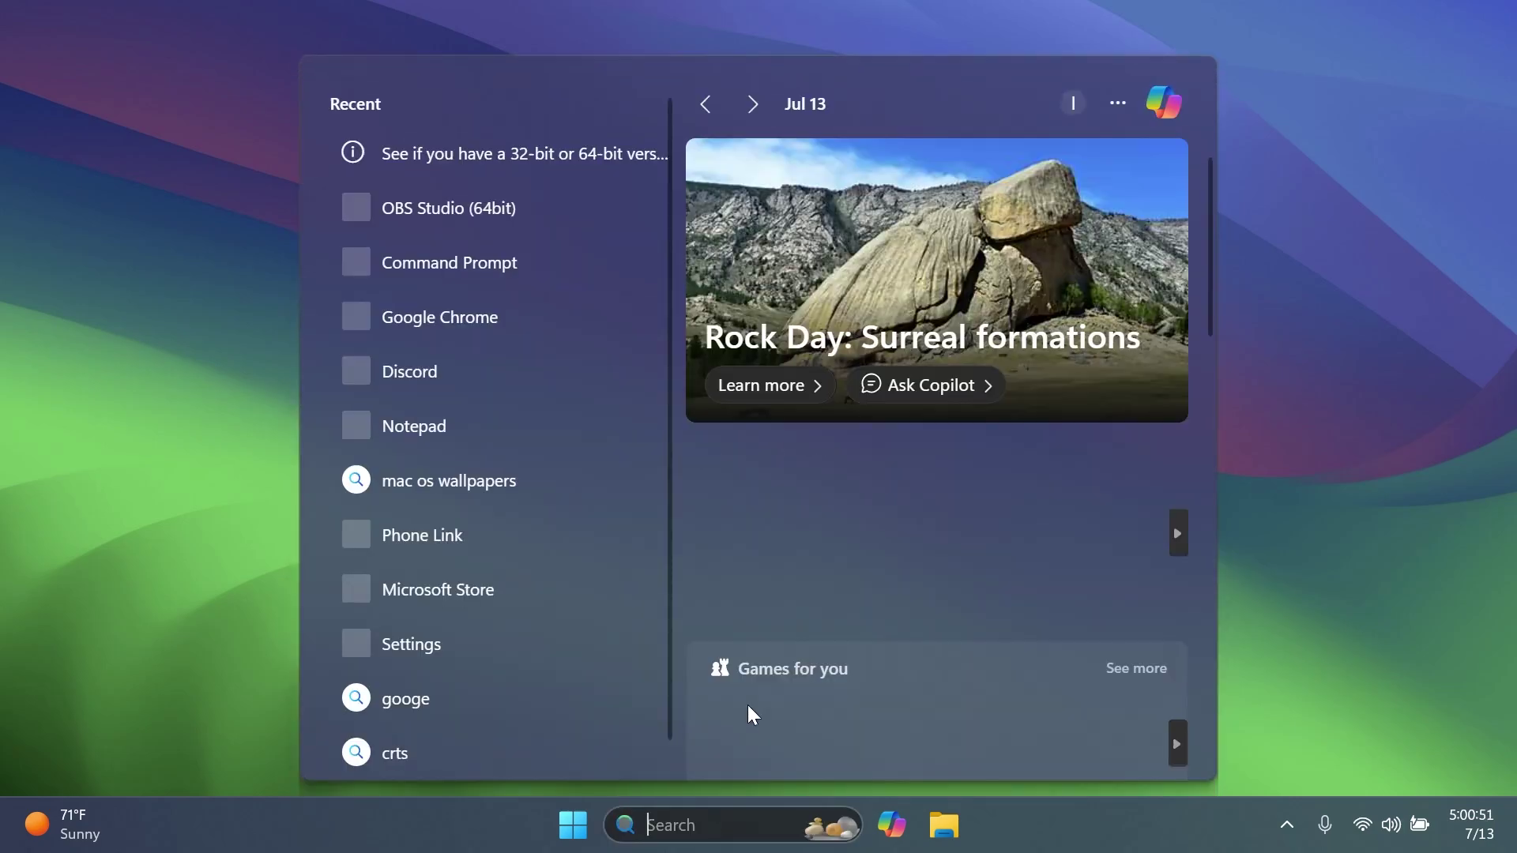
left_click(501, 650)
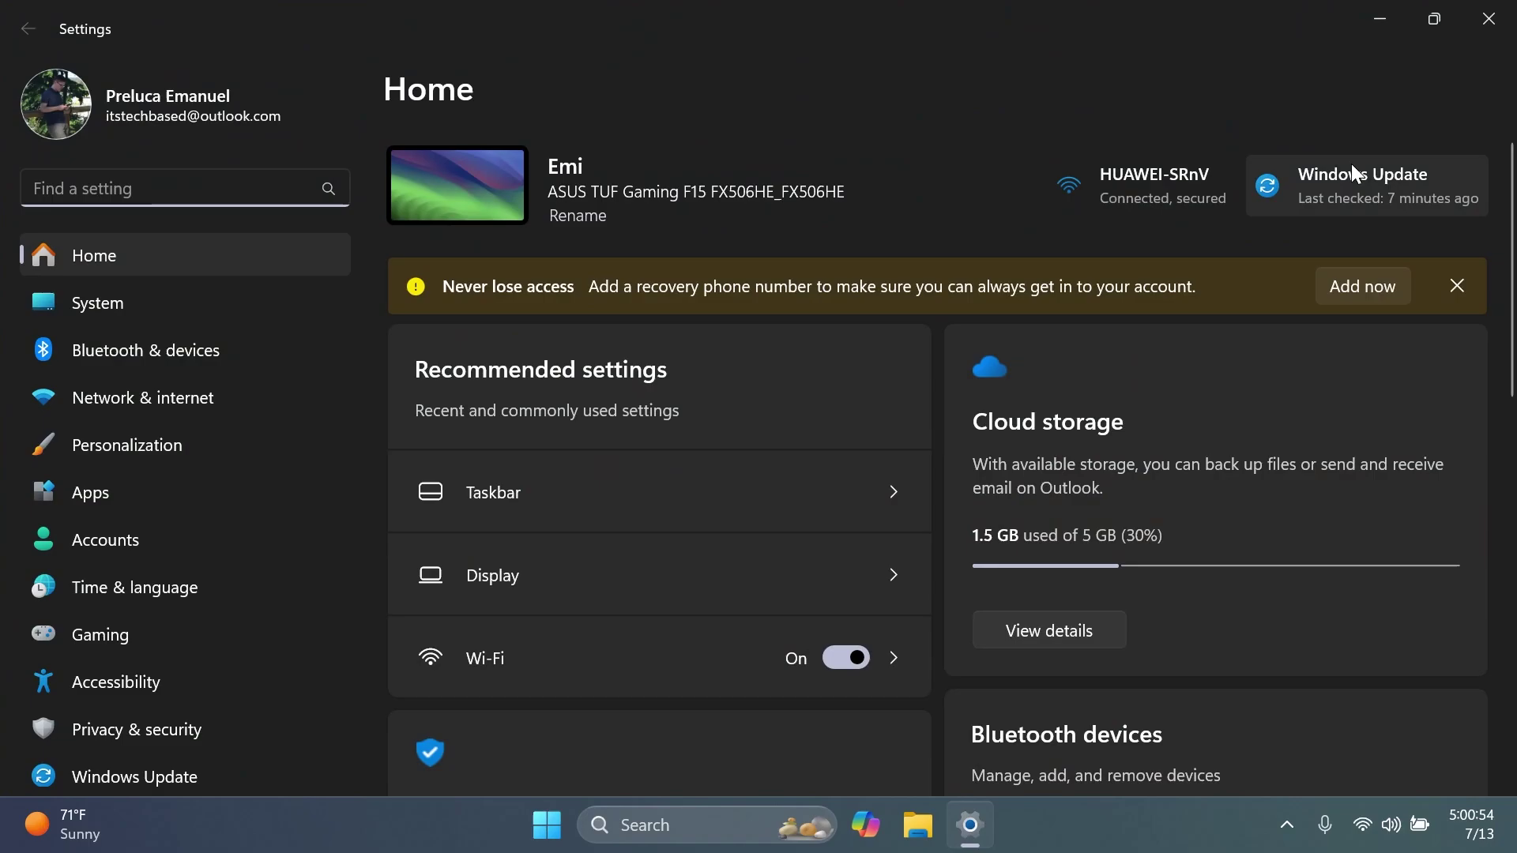
left_click(1351, 164)
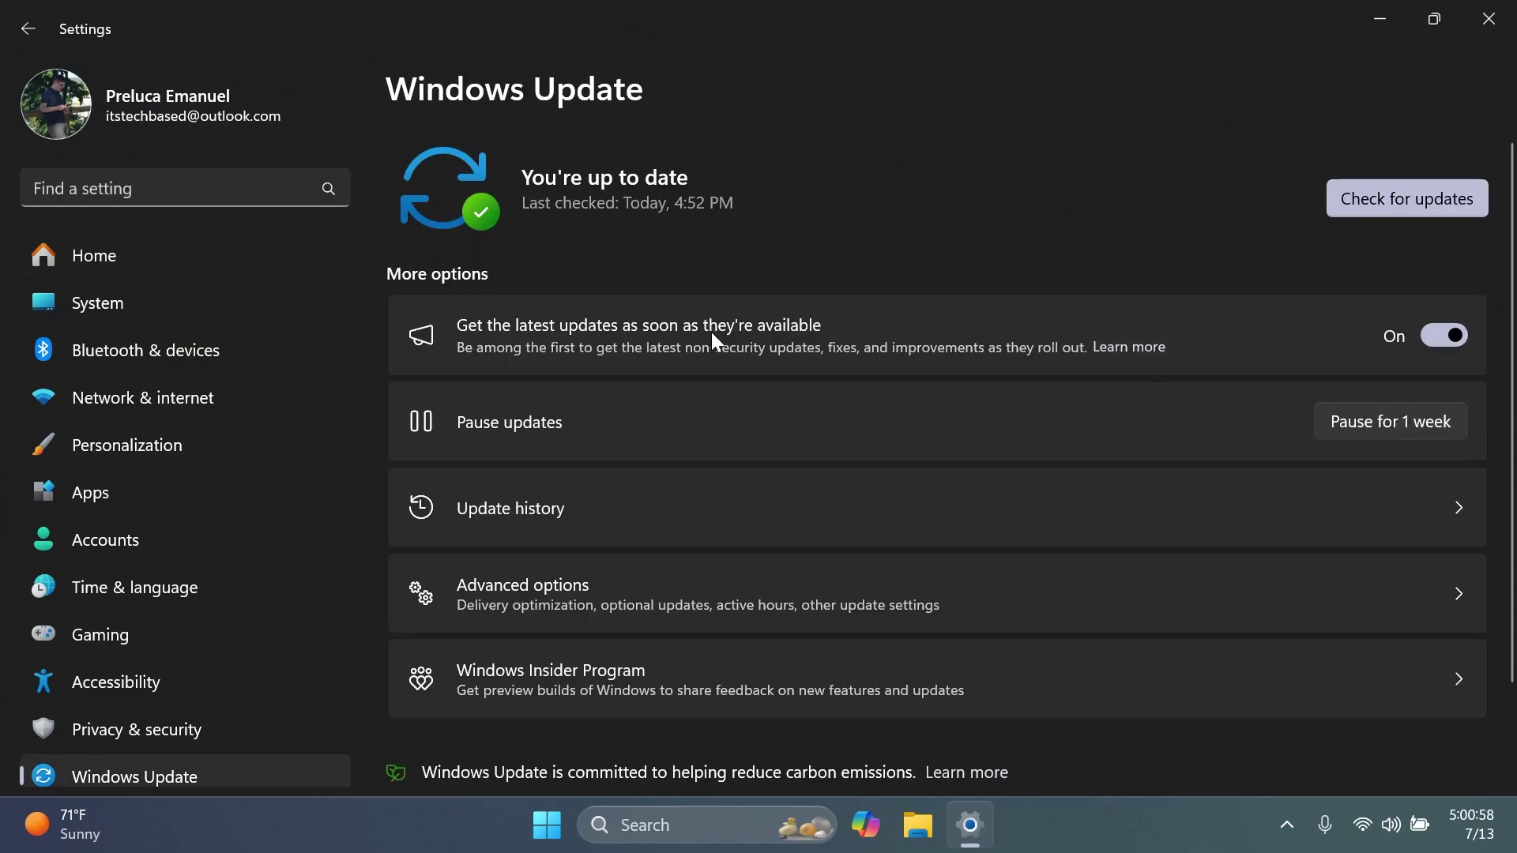
left_click(1403, 202)
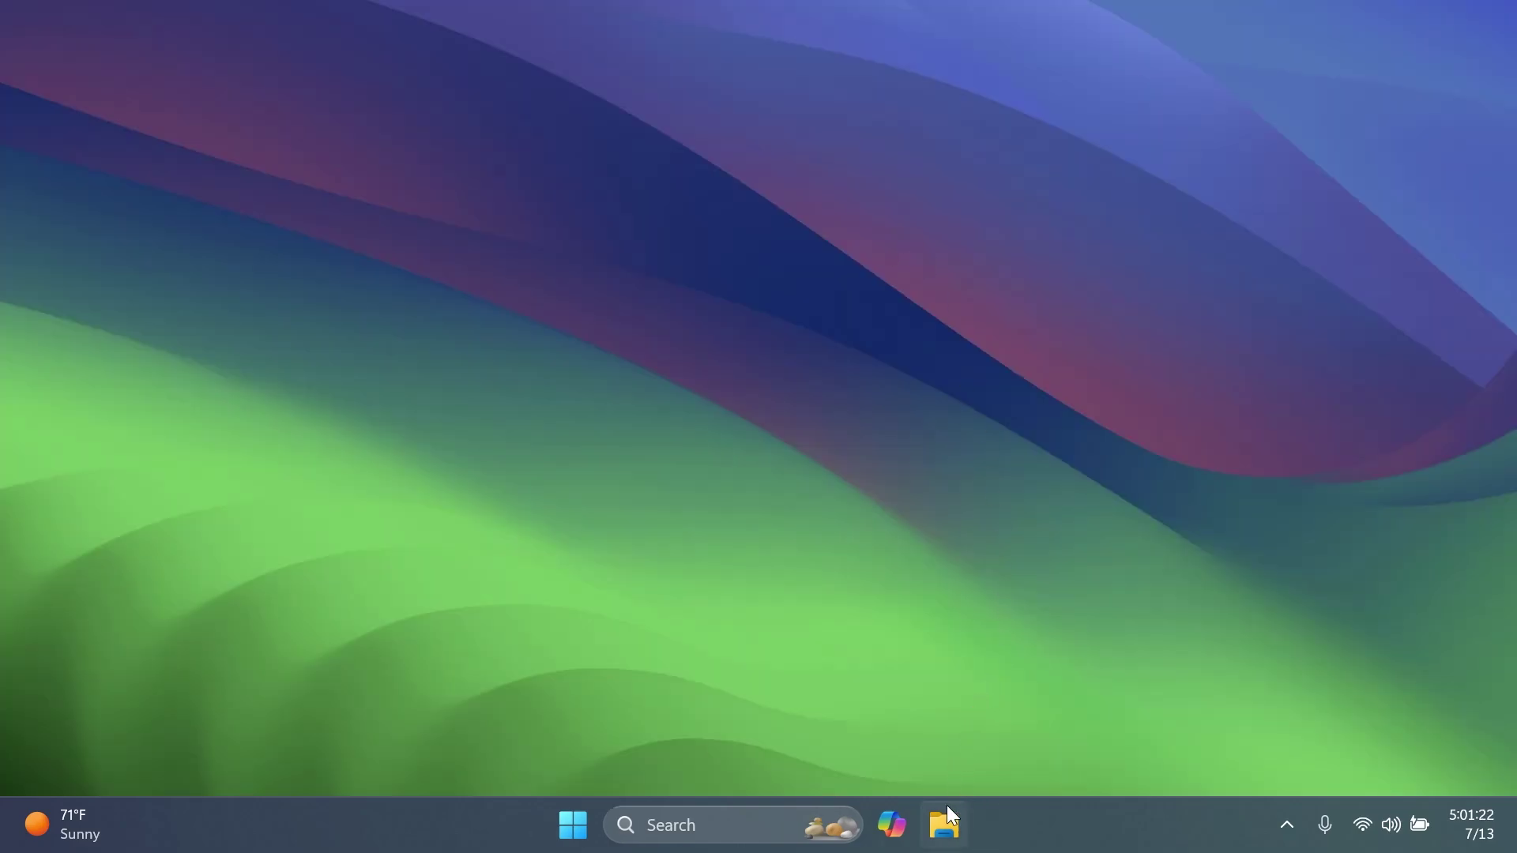
- Open File Explorer from its taskbar jump list and switch Home to Recent files
right_click(945, 814)
left_click(946, 718)
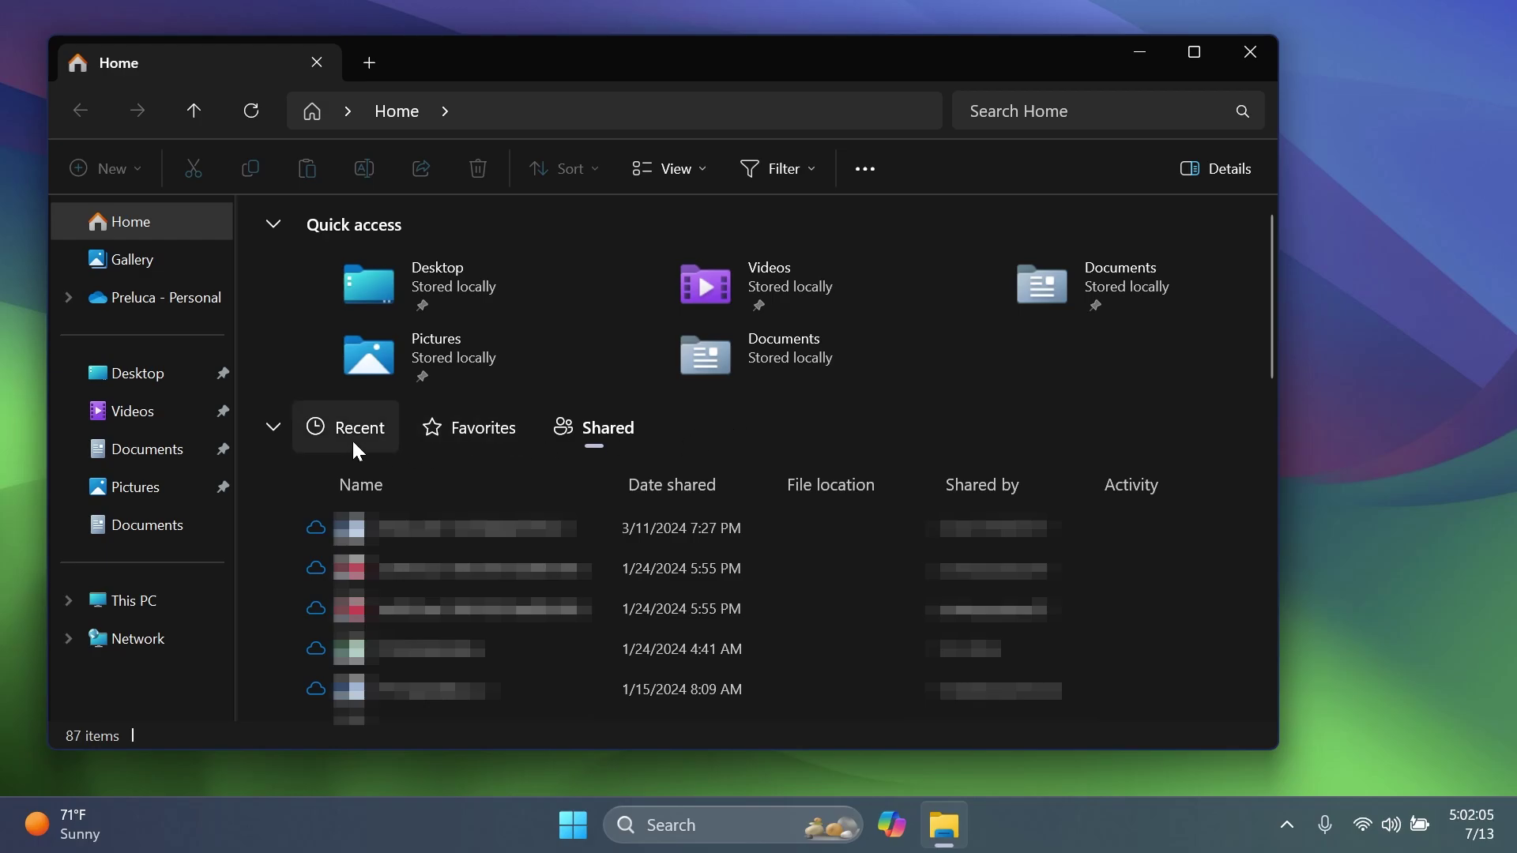
left_click(376, 444)
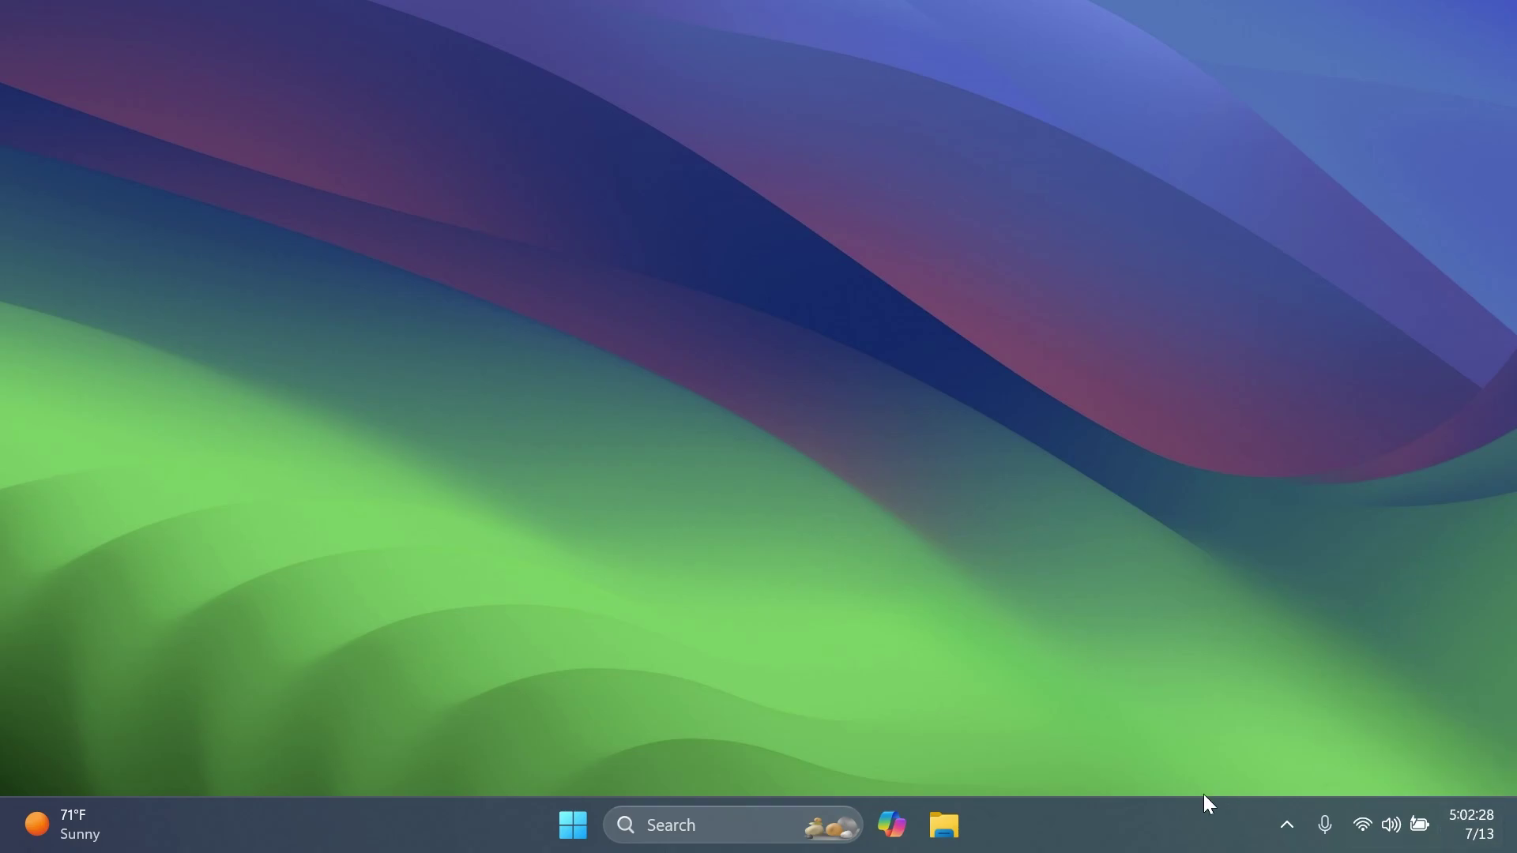
- Open Taskbar settings from the taskbar menu and browse the expanded Taskbar behaviors options
right_click(1138, 823)
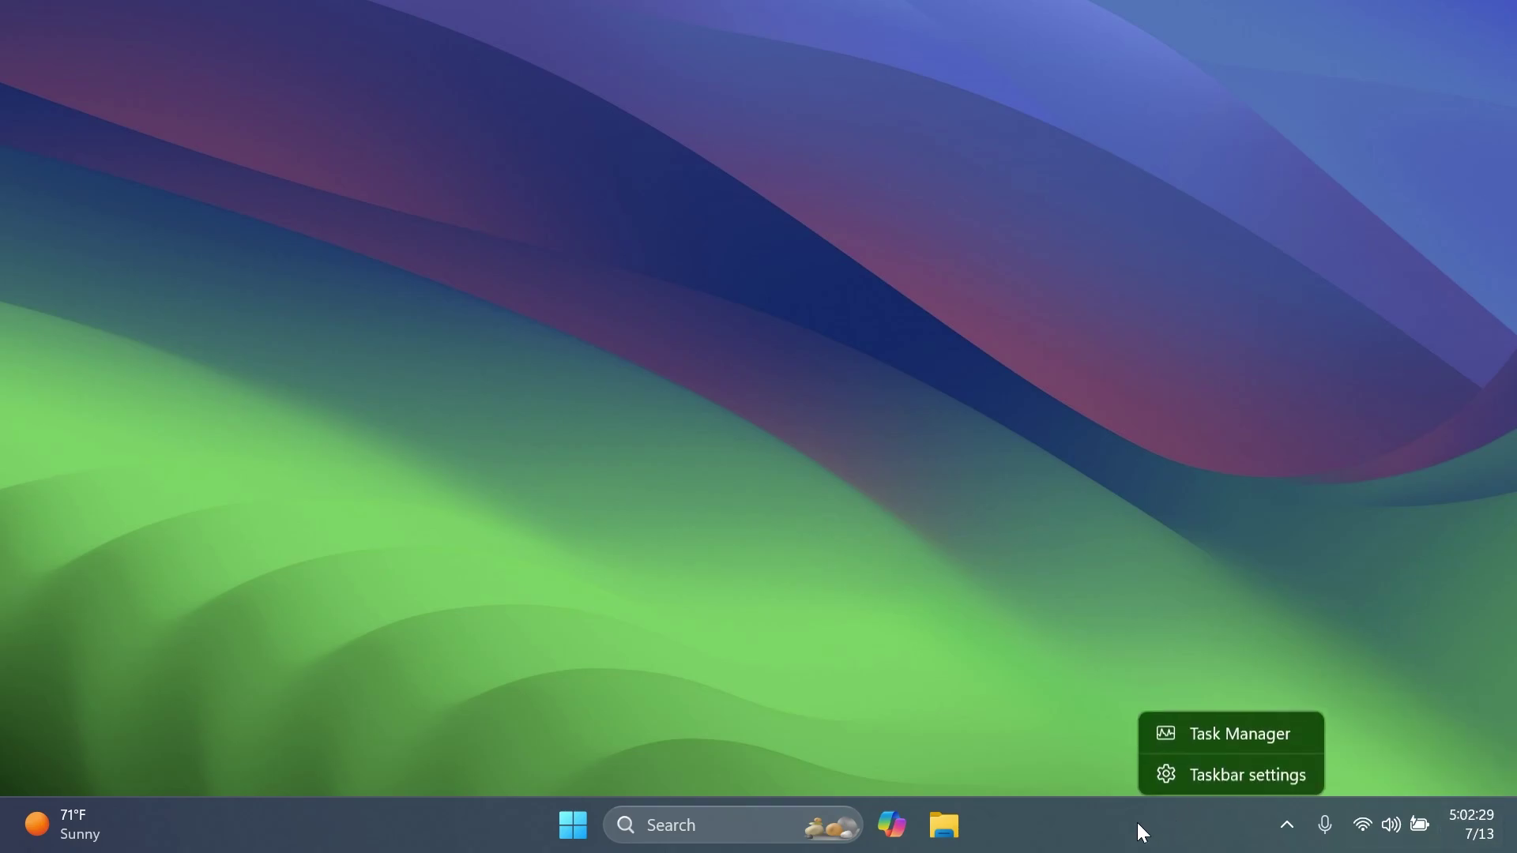
left_click(1197, 779)
left_click(550, 325)
scroll(794, 392, "down", 3)
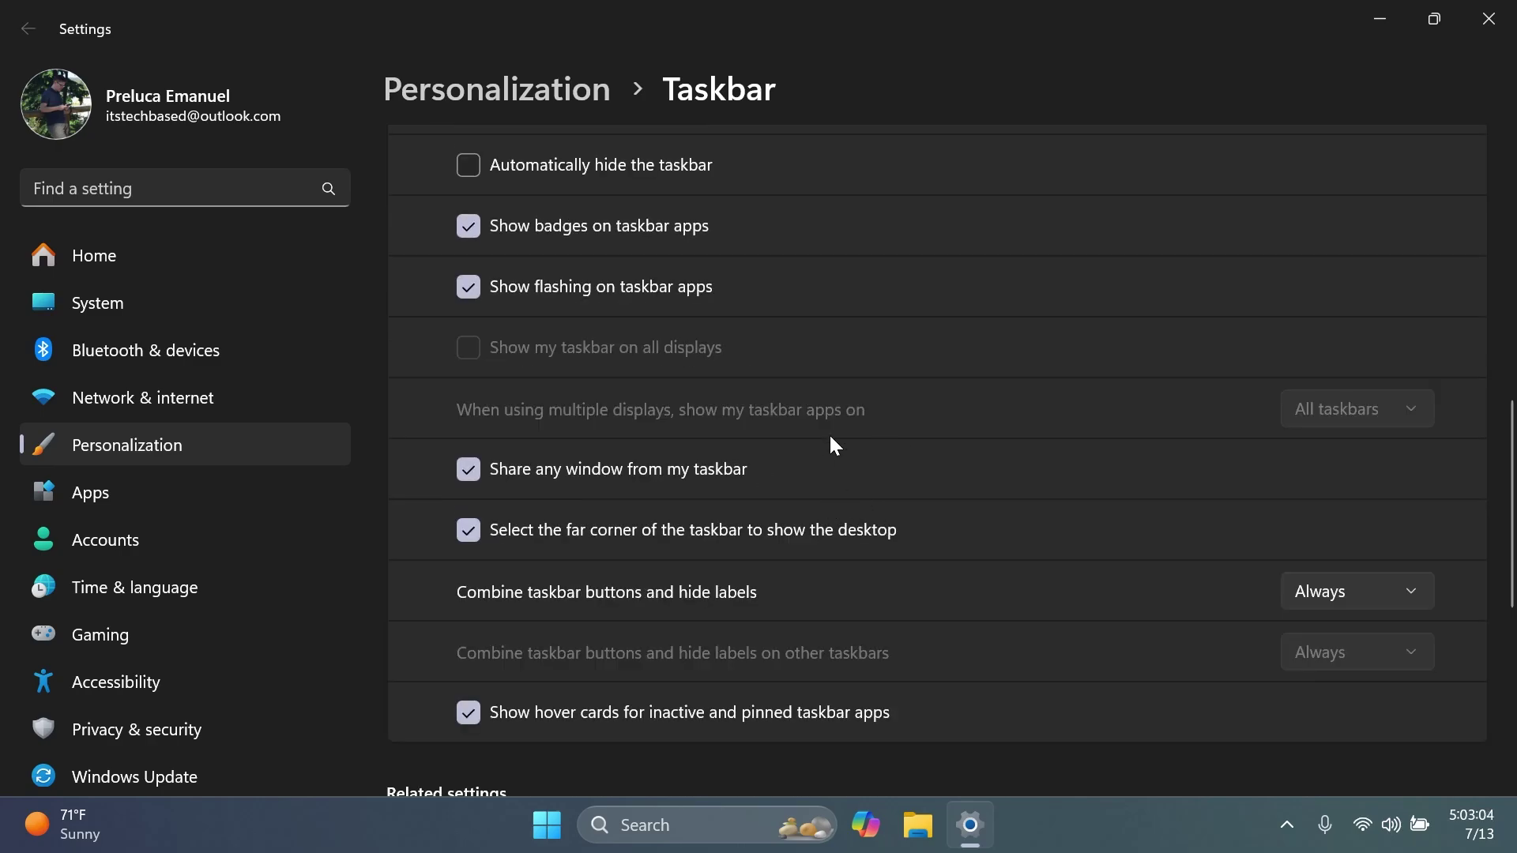
scroll(814, 435, "up", 3)
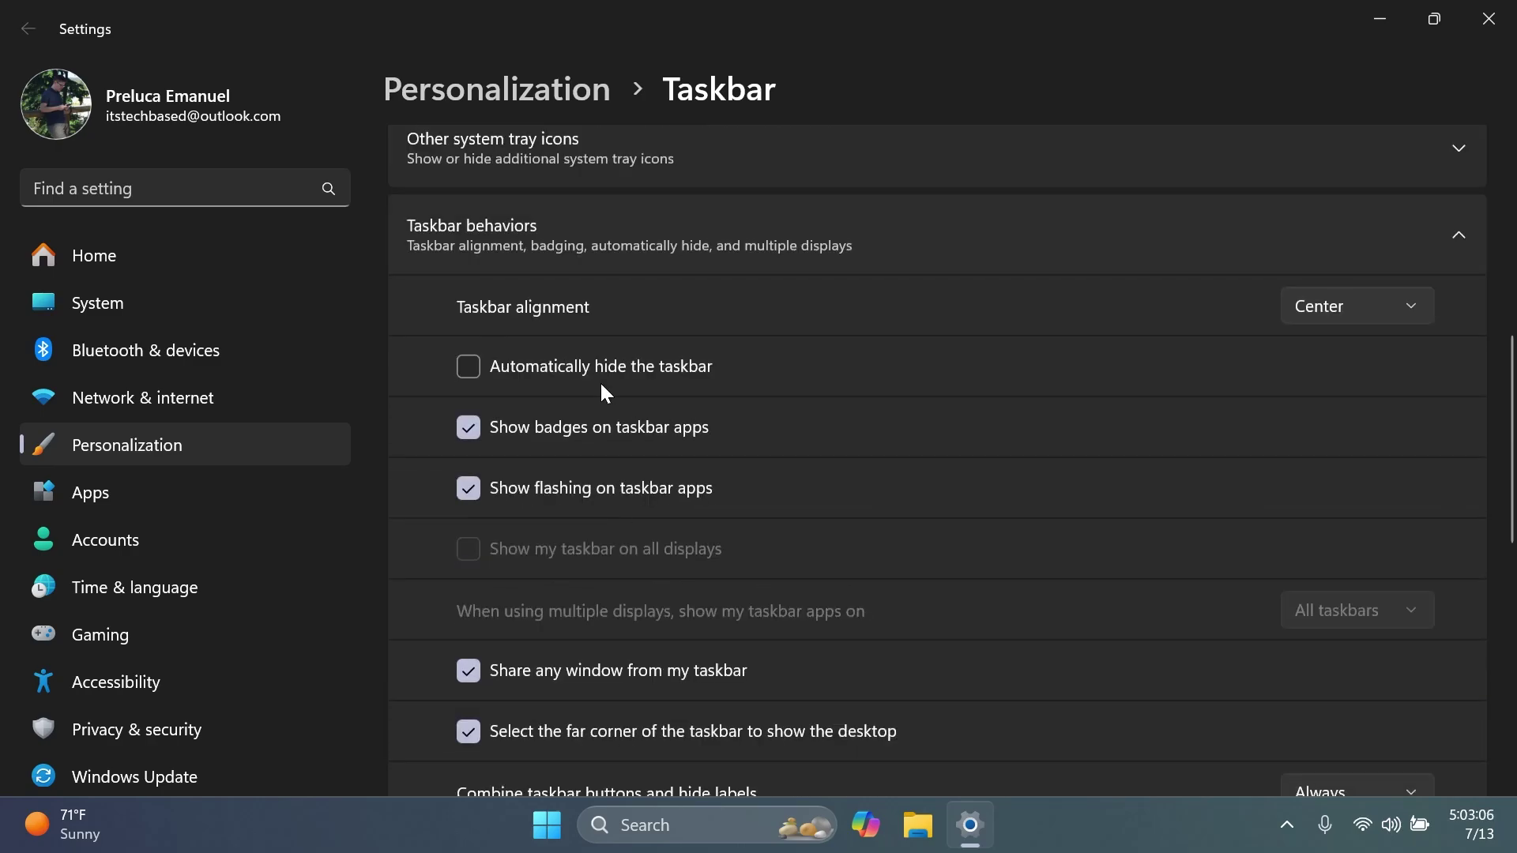
scroll(775, 450, "down", 3)
scroll(776, 474, "up", 1)
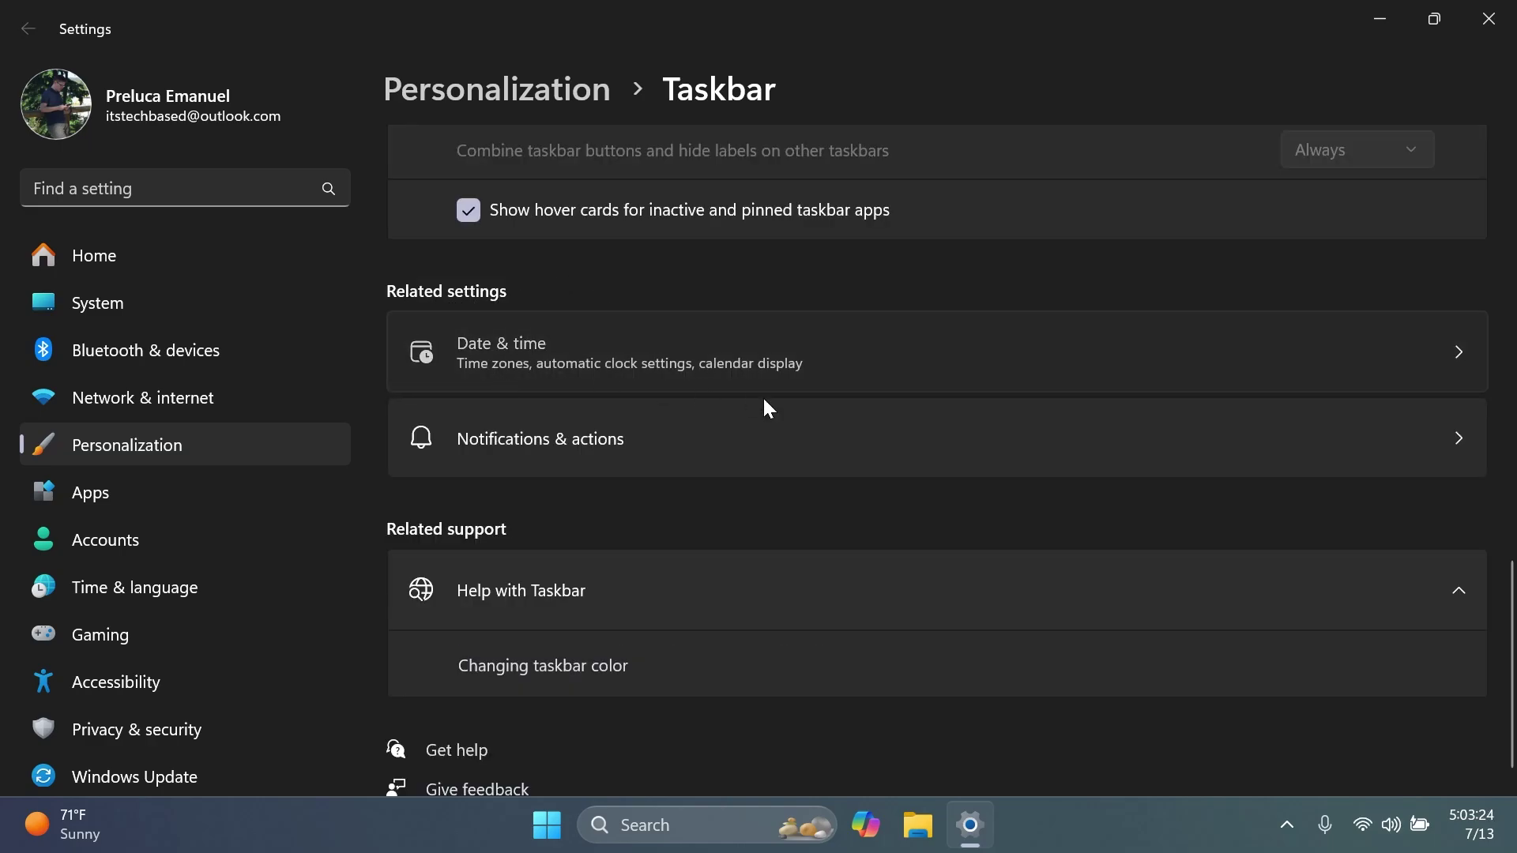
- In Date & time, toggle Show abbreviated time and date off and back on
left_click(496, 362)
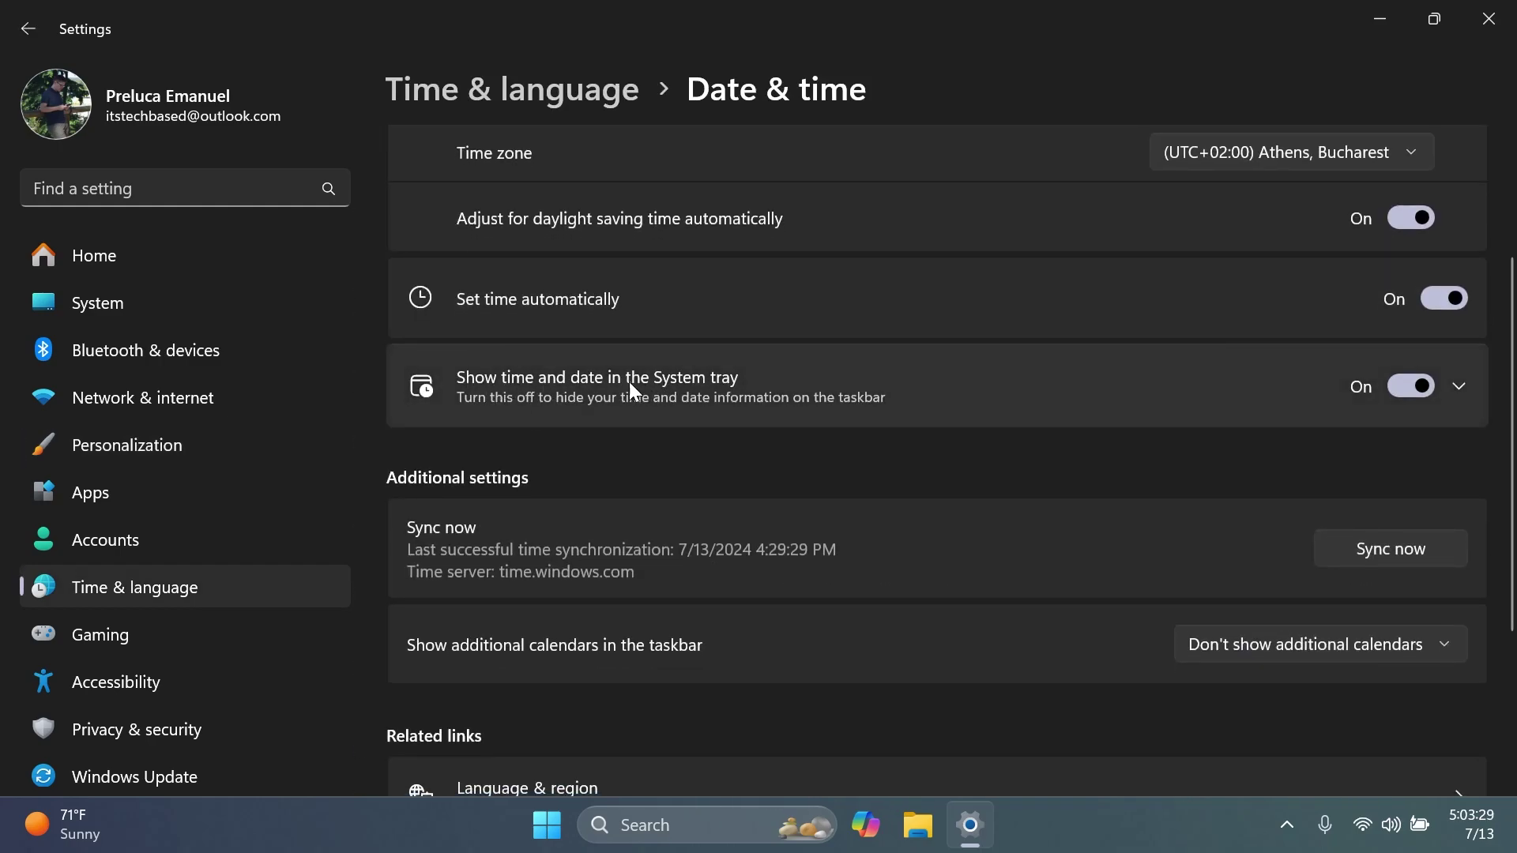
left_click(885, 407)
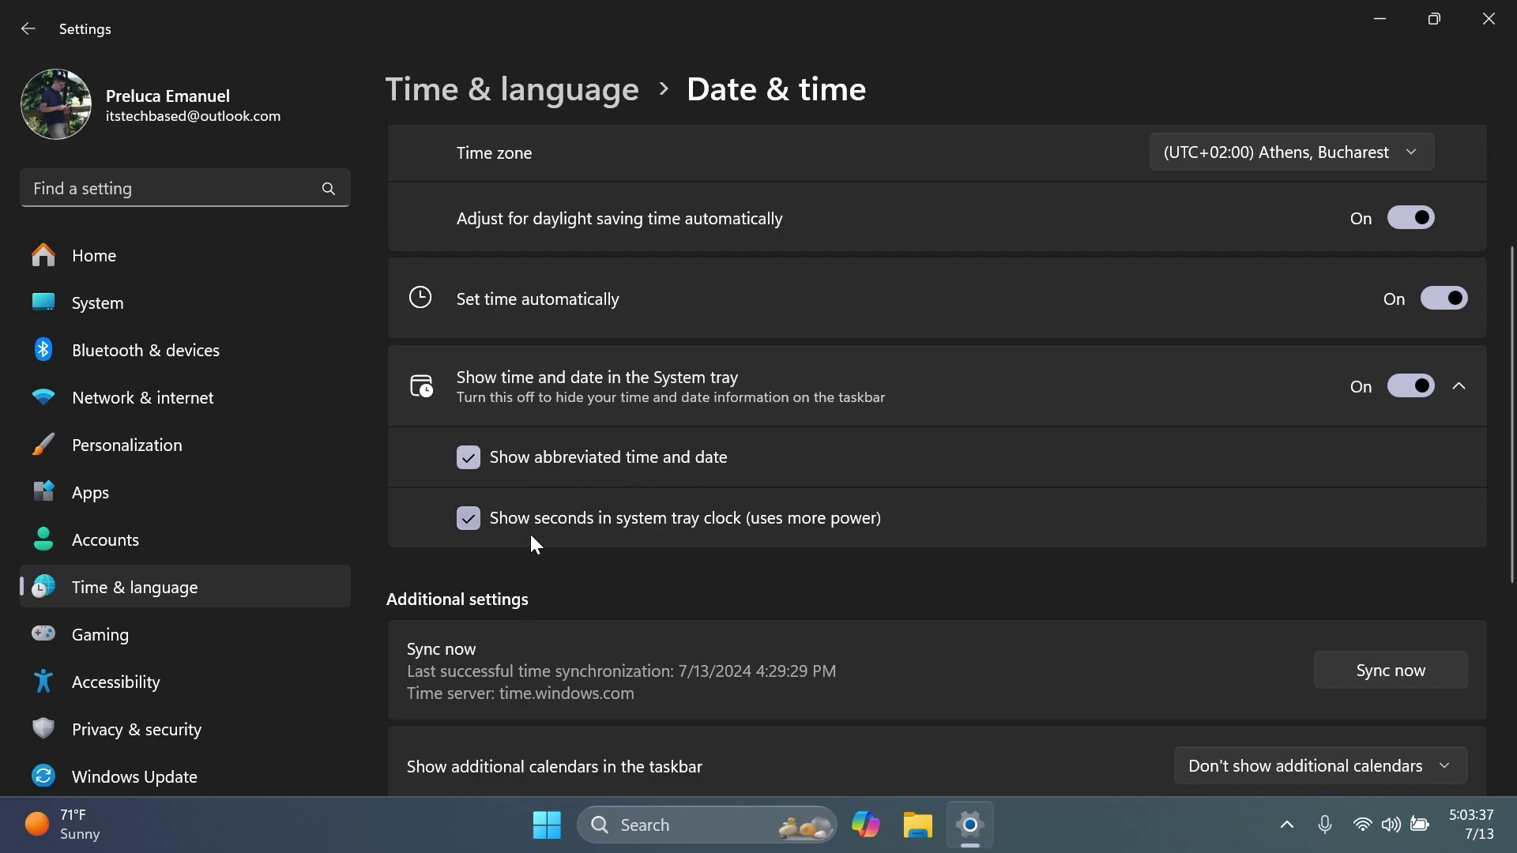
left_click(471, 466)
left_click(471, 466)
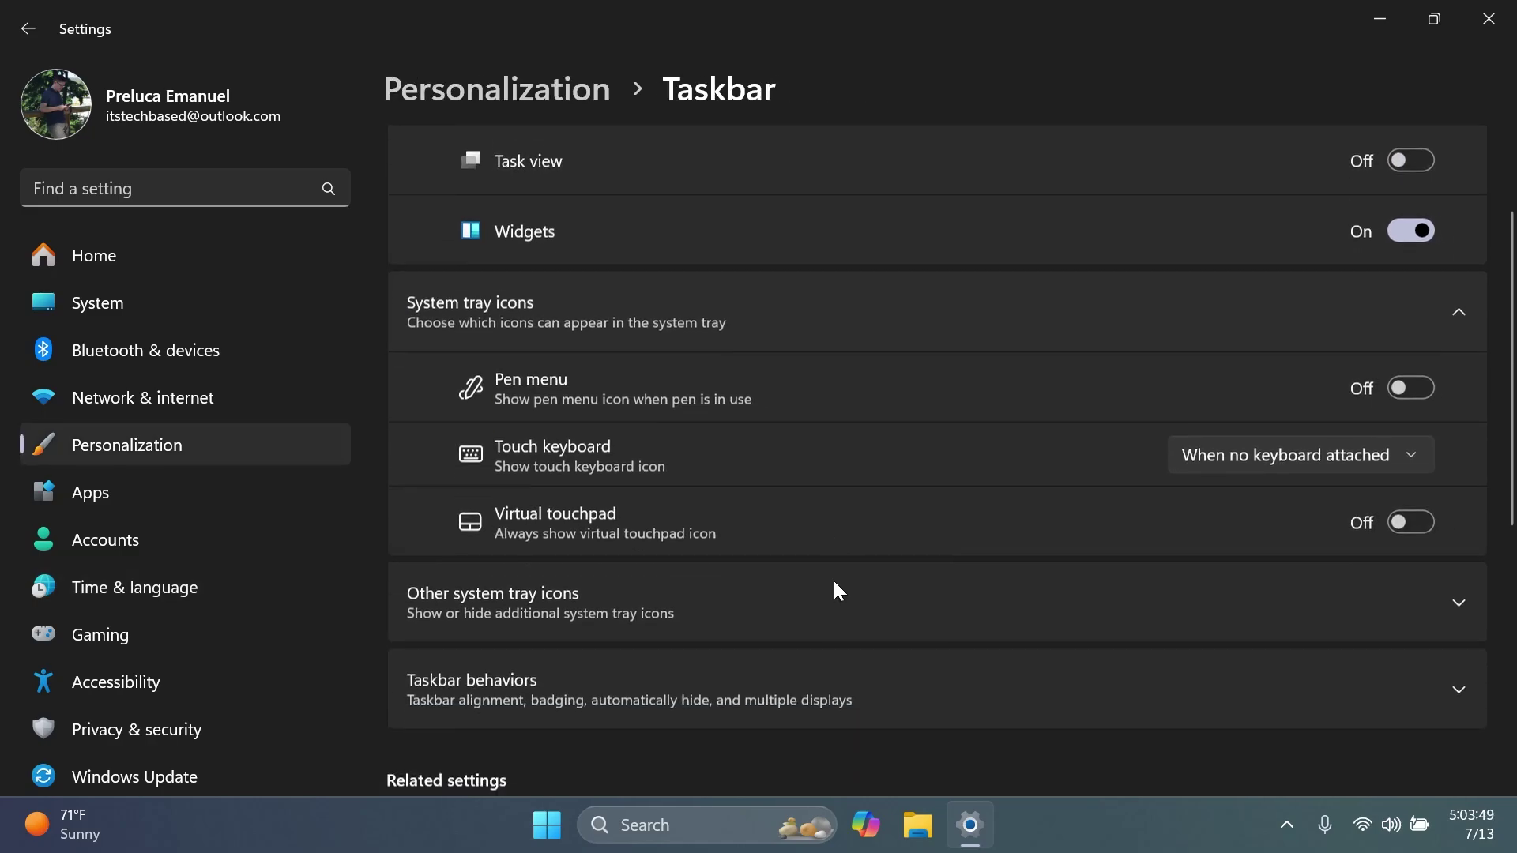
- Expand the Notifications options and scroll through the app notification list
scroll(832, 579, "down", 5)
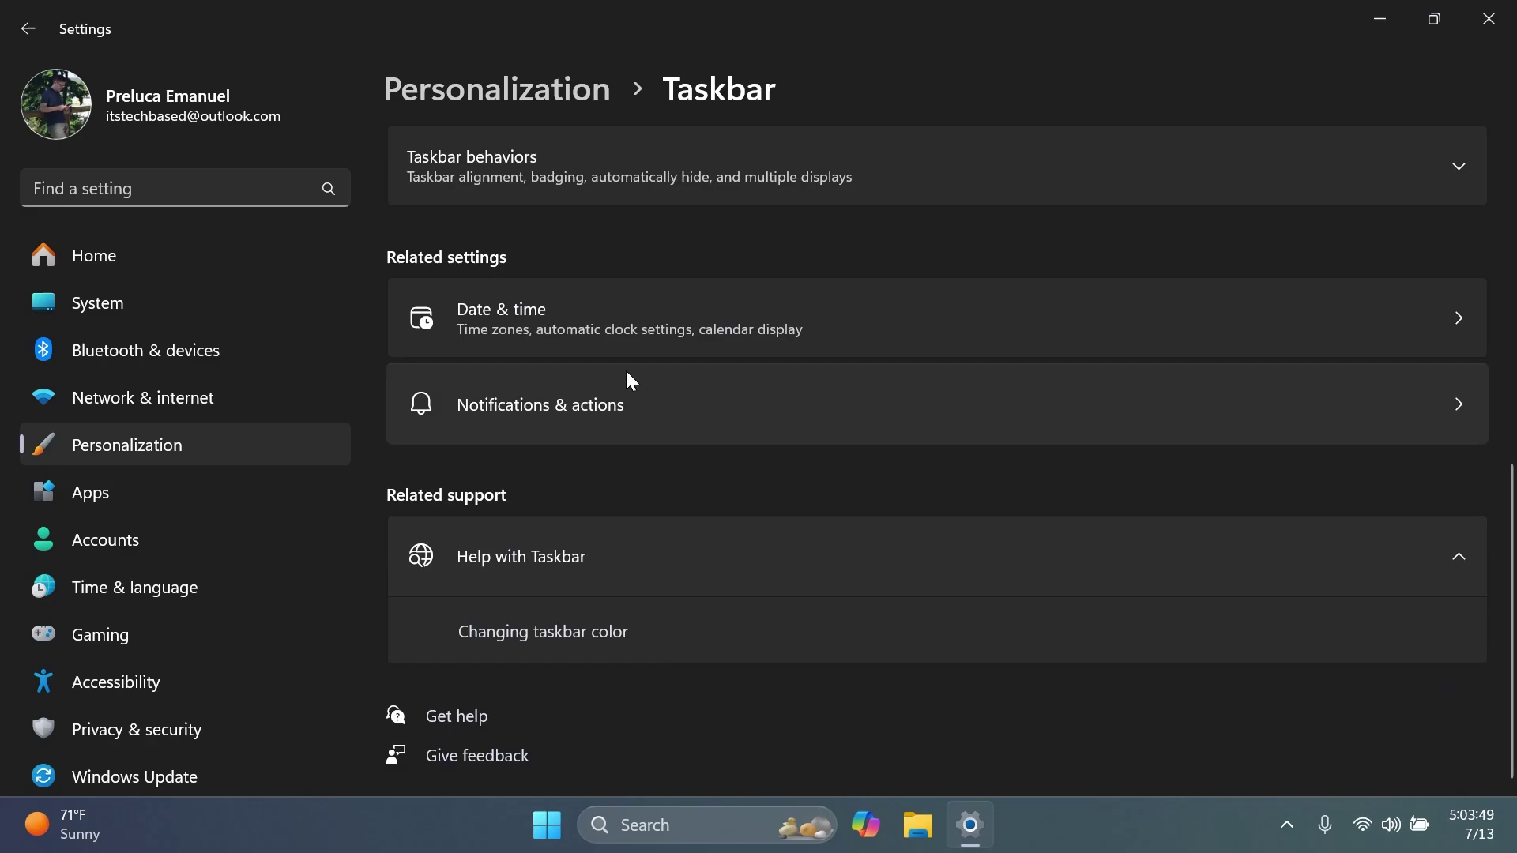
left_click(574, 415)
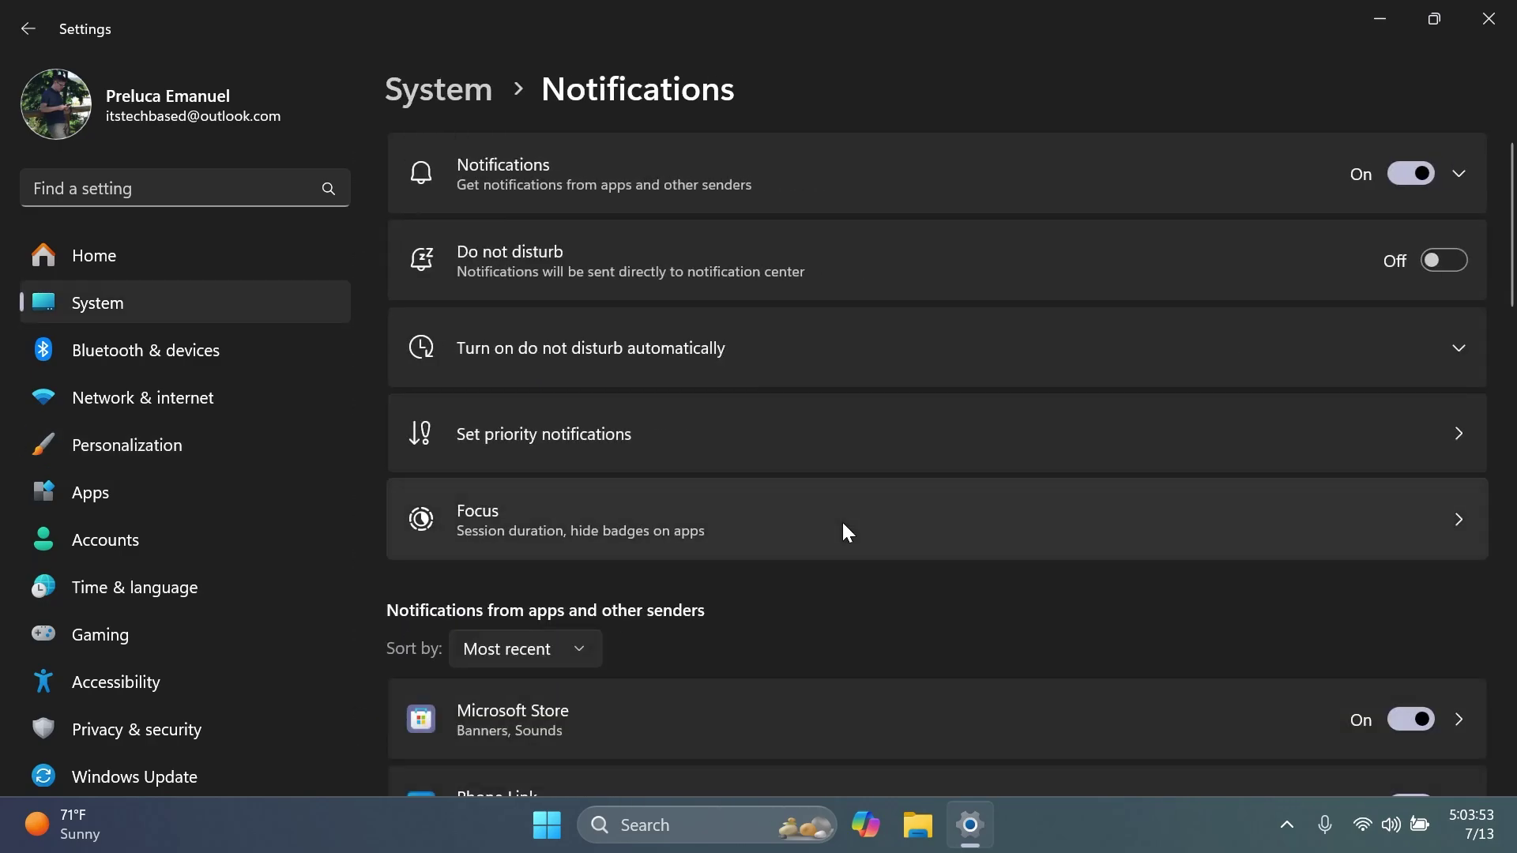
left_click(843, 159)
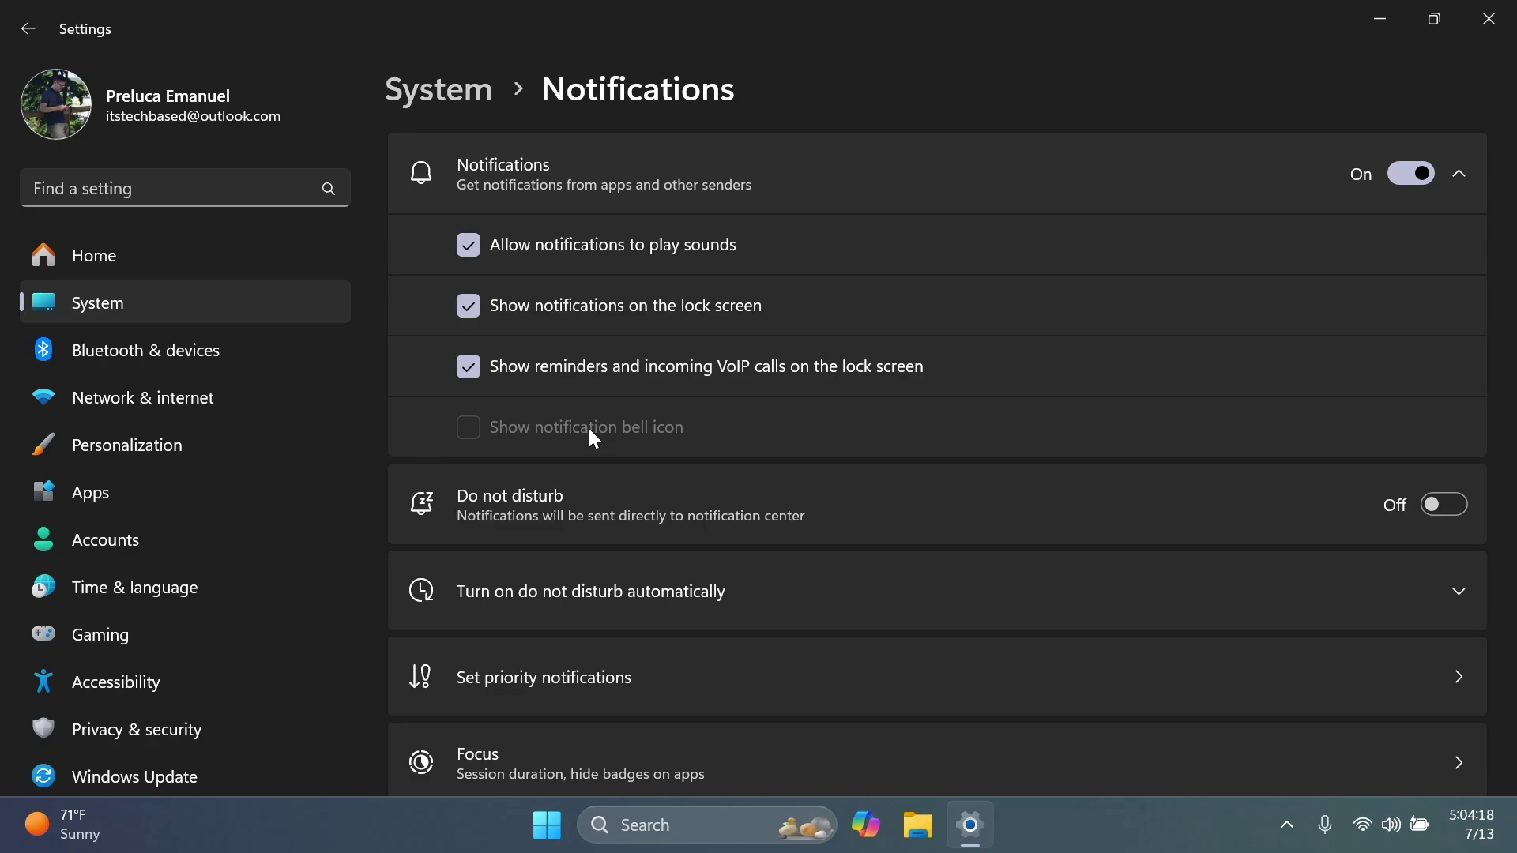
scroll(597, 426, "down", 3)
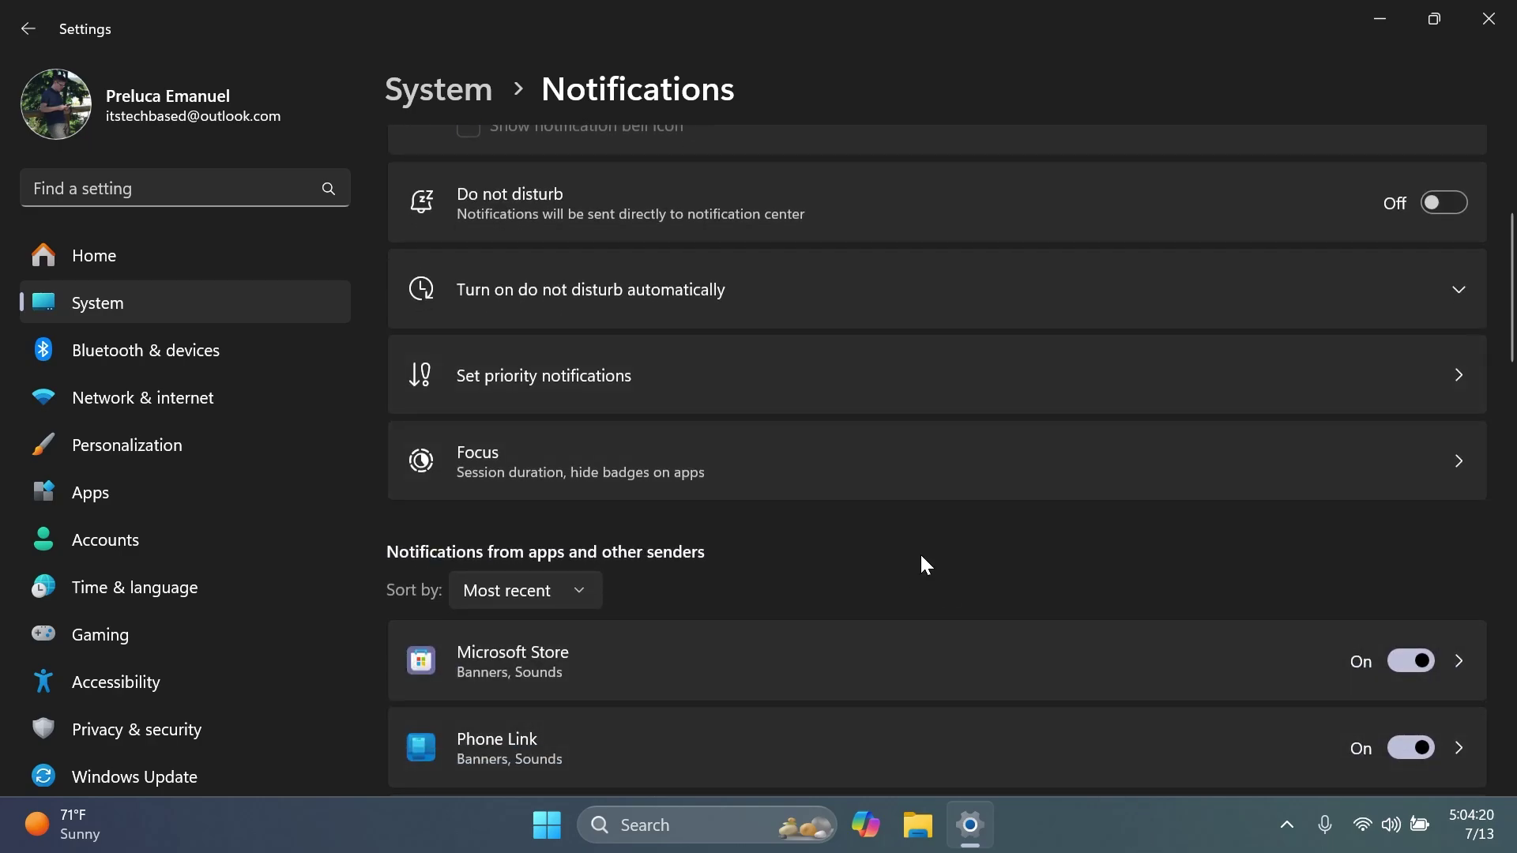
- Return to Taskbar settings from the taskbar right-click menu and scroll its options
right_click(1177, 849)
left_click(1212, 785)
scroll(830, 537, "down", 6)
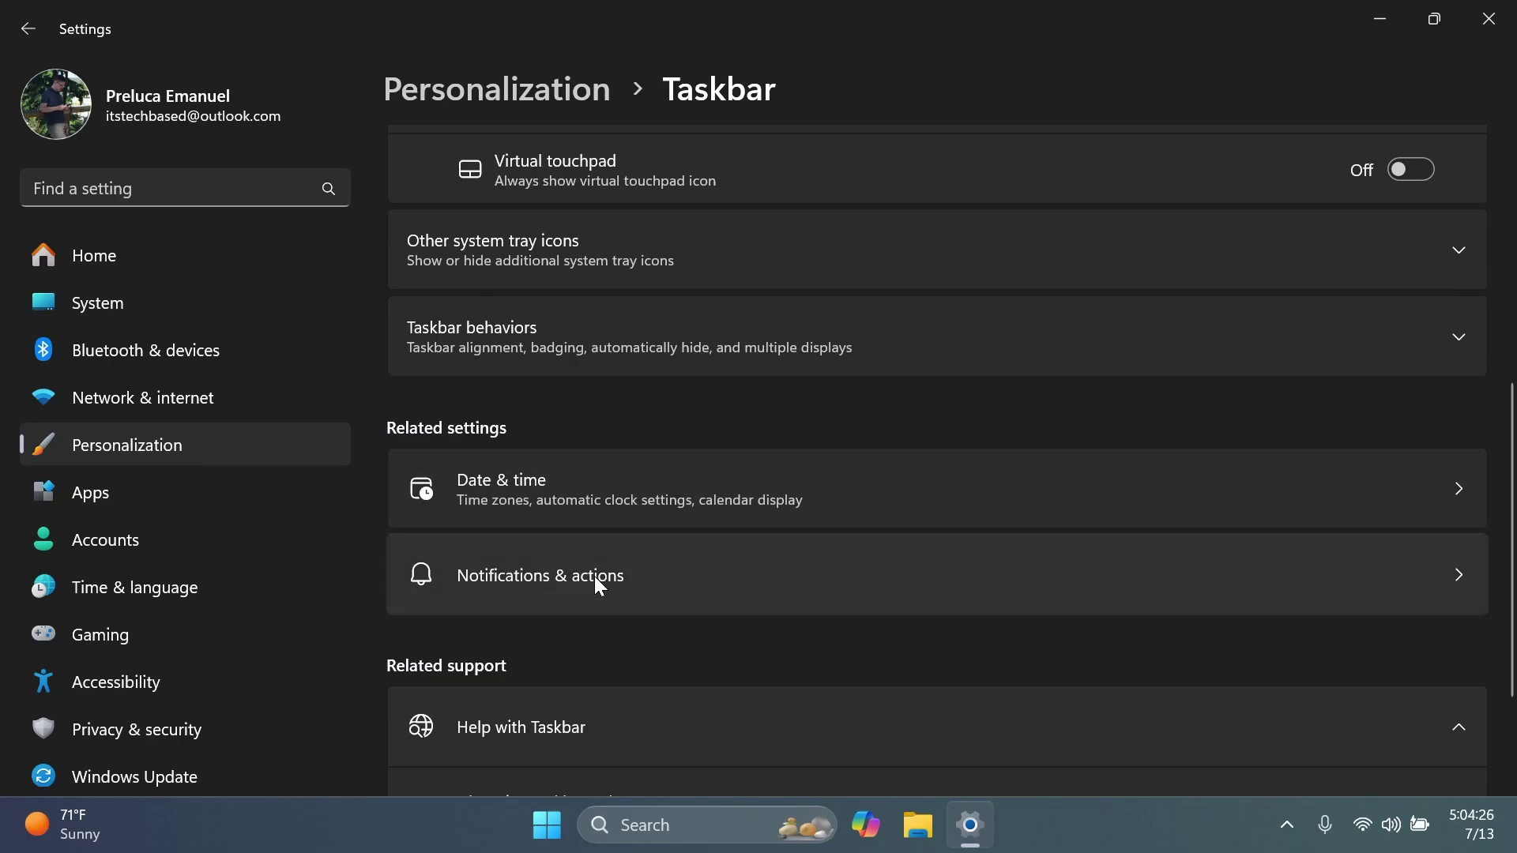
scroll(599, 586, "down", 2)
scroll(575, 433, "up", 1)
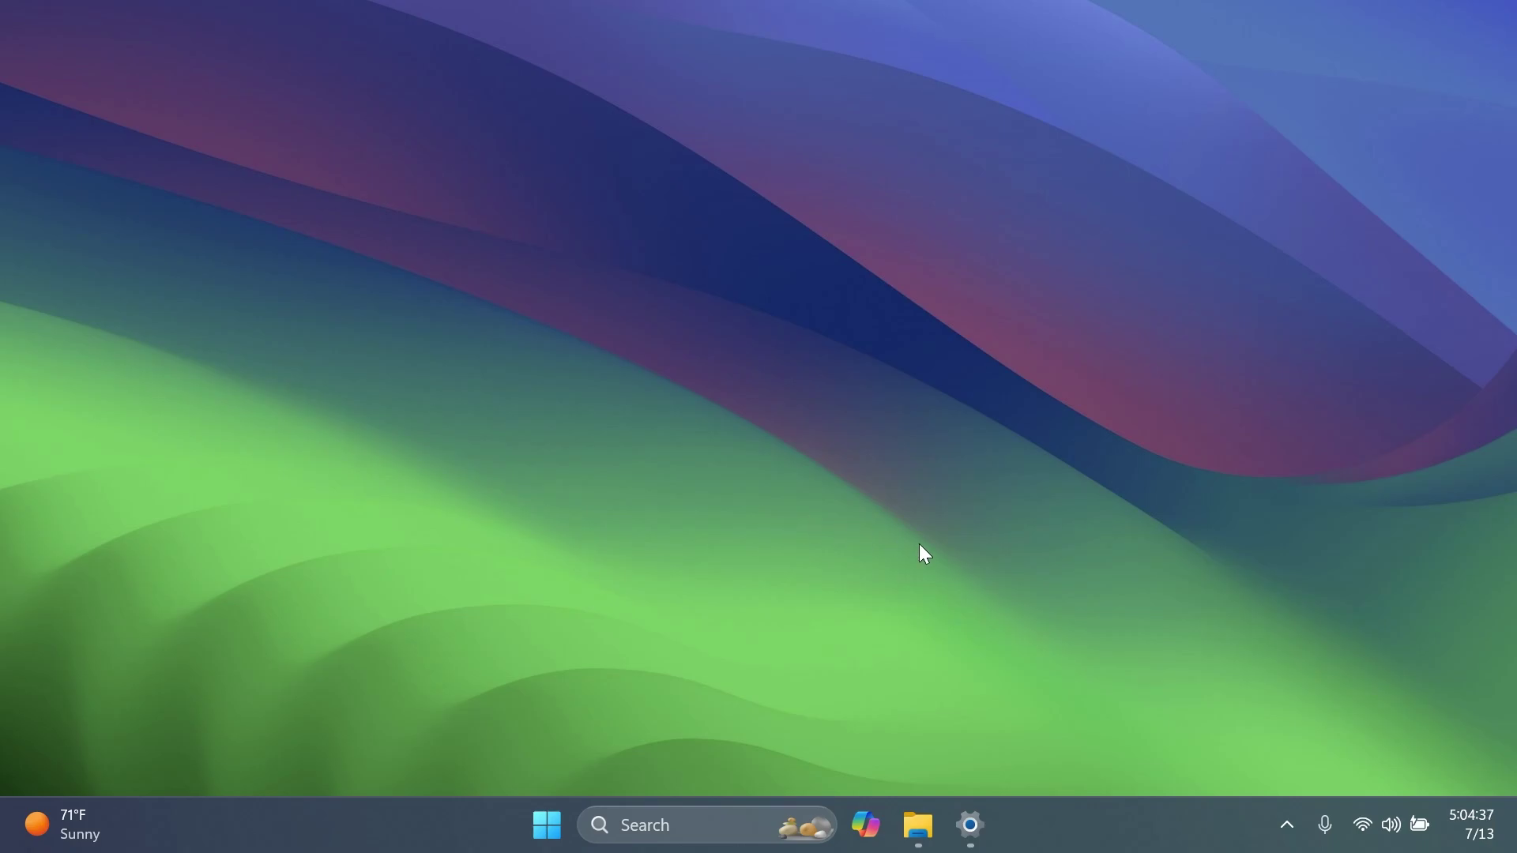
- Bring up the Settings window's thumbnail preview on the taskbar
mouse_move(918, 826)
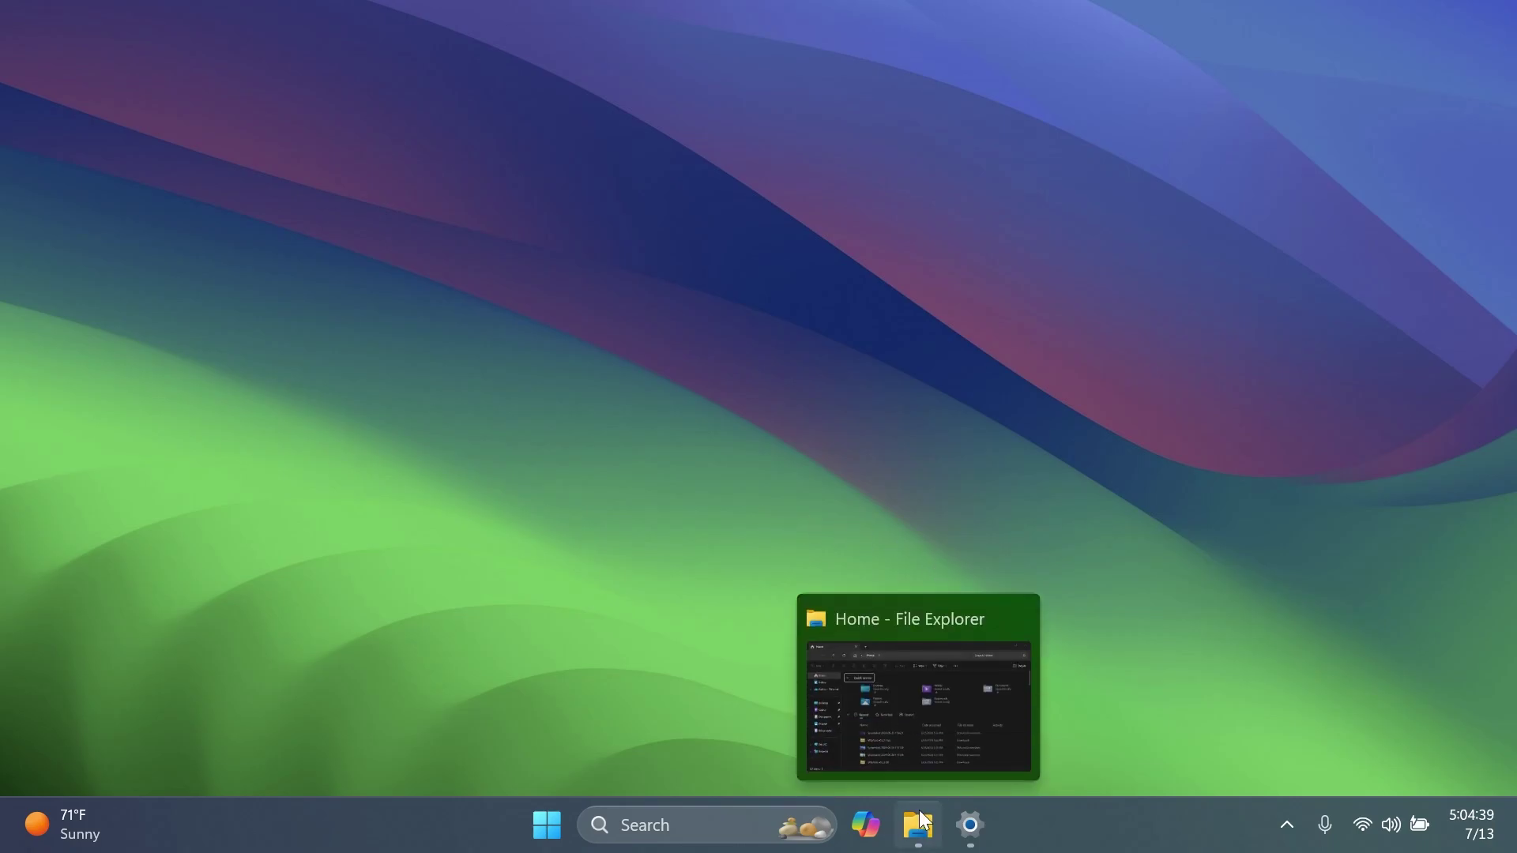
mouse_move(905, 733)
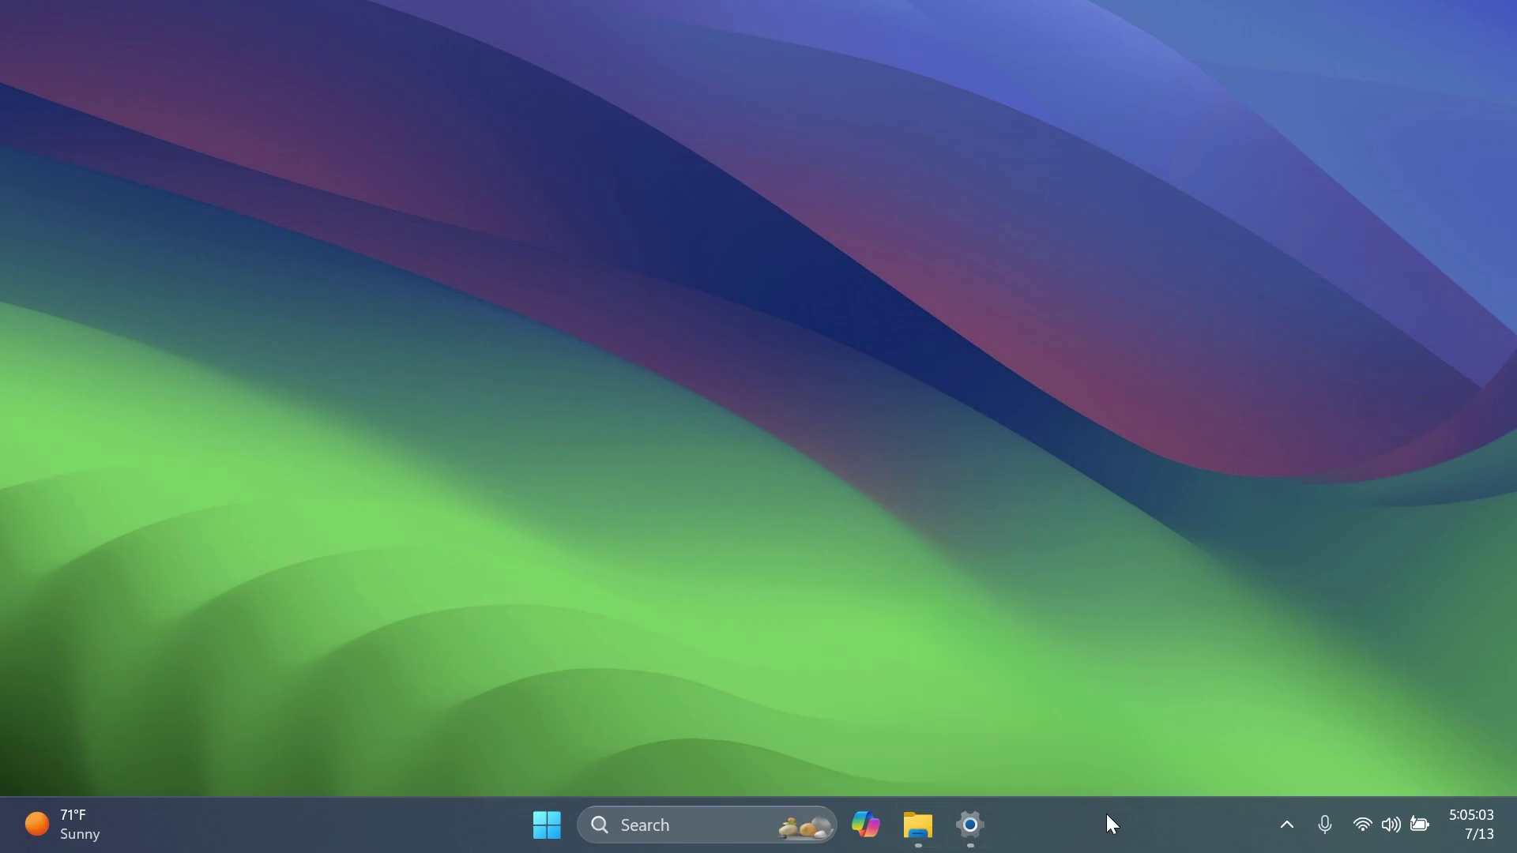
- Close the Settings window from its taskbar thumbnail preview
mouse_move(971, 825)
mouse_move(979, 669)
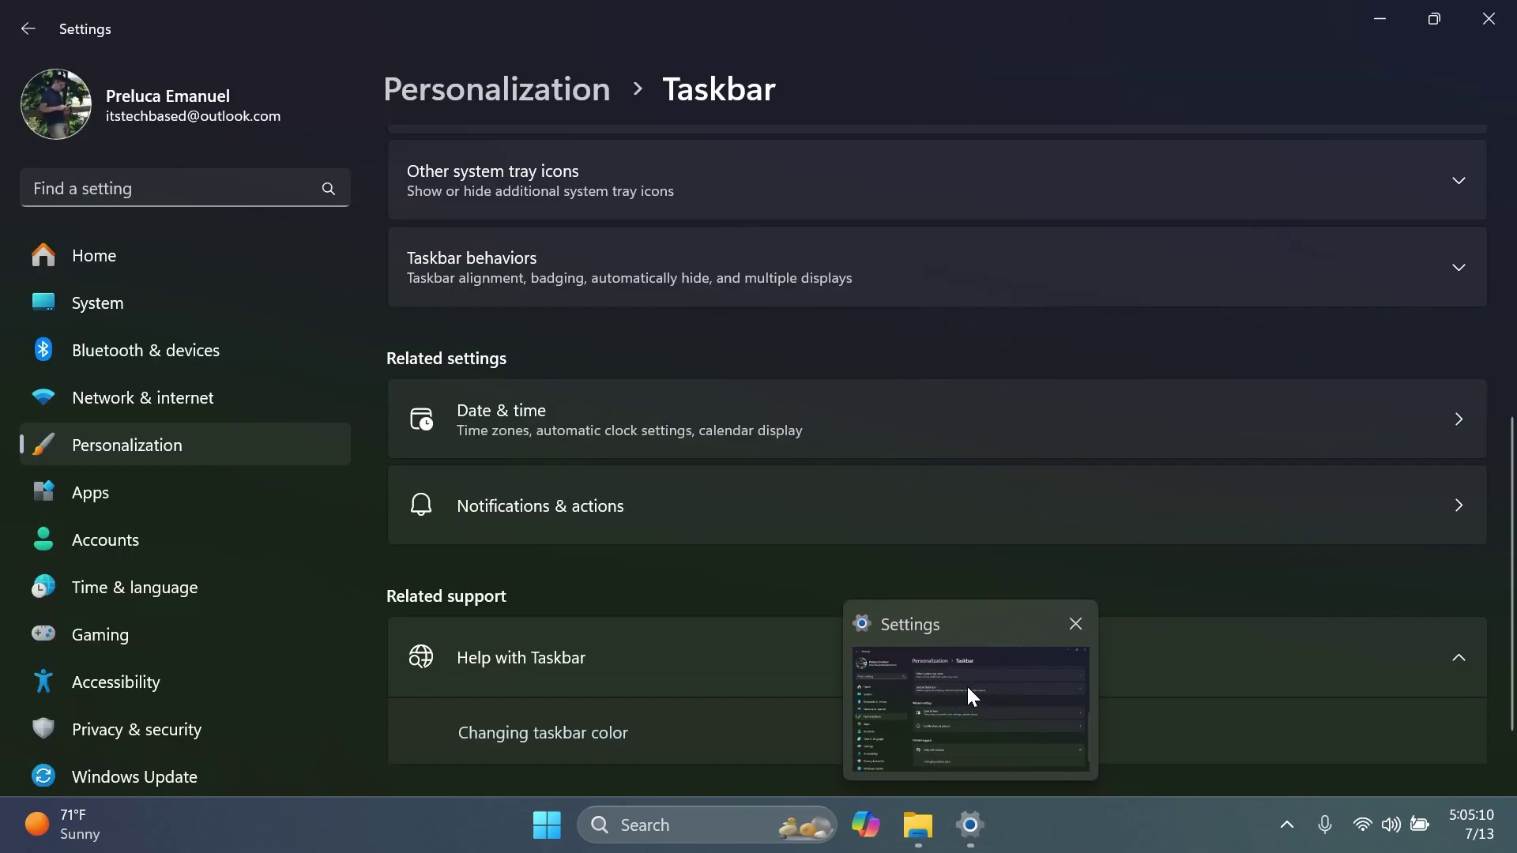
left_click(1075, 626)
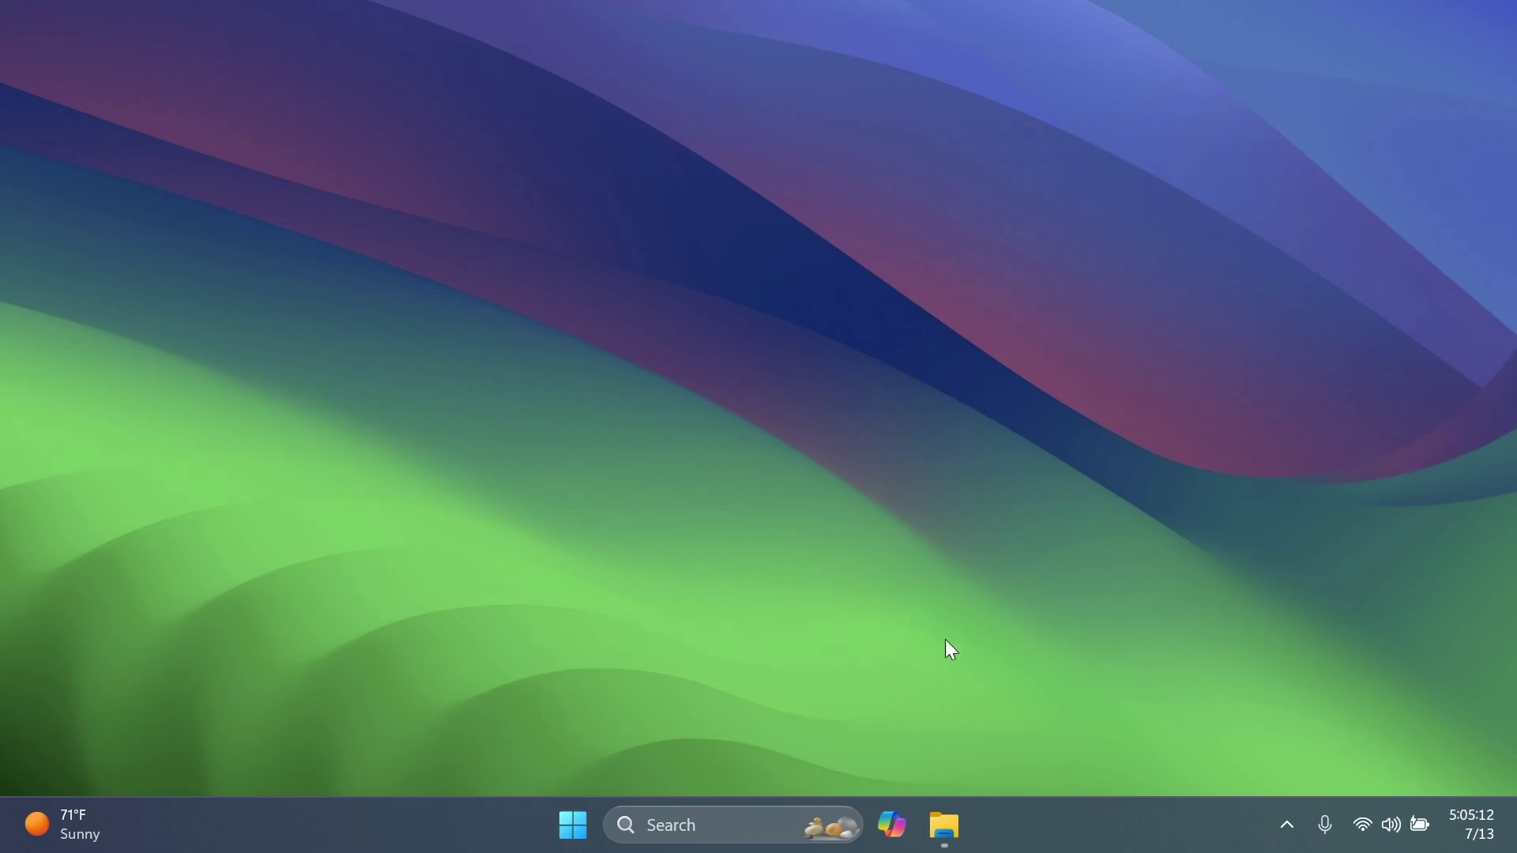
- Open File Explorer with a second Home tab, open Videos, and add a third Videos tab
key("super+e")
left_click(368, 61)
double_click(799, 273)
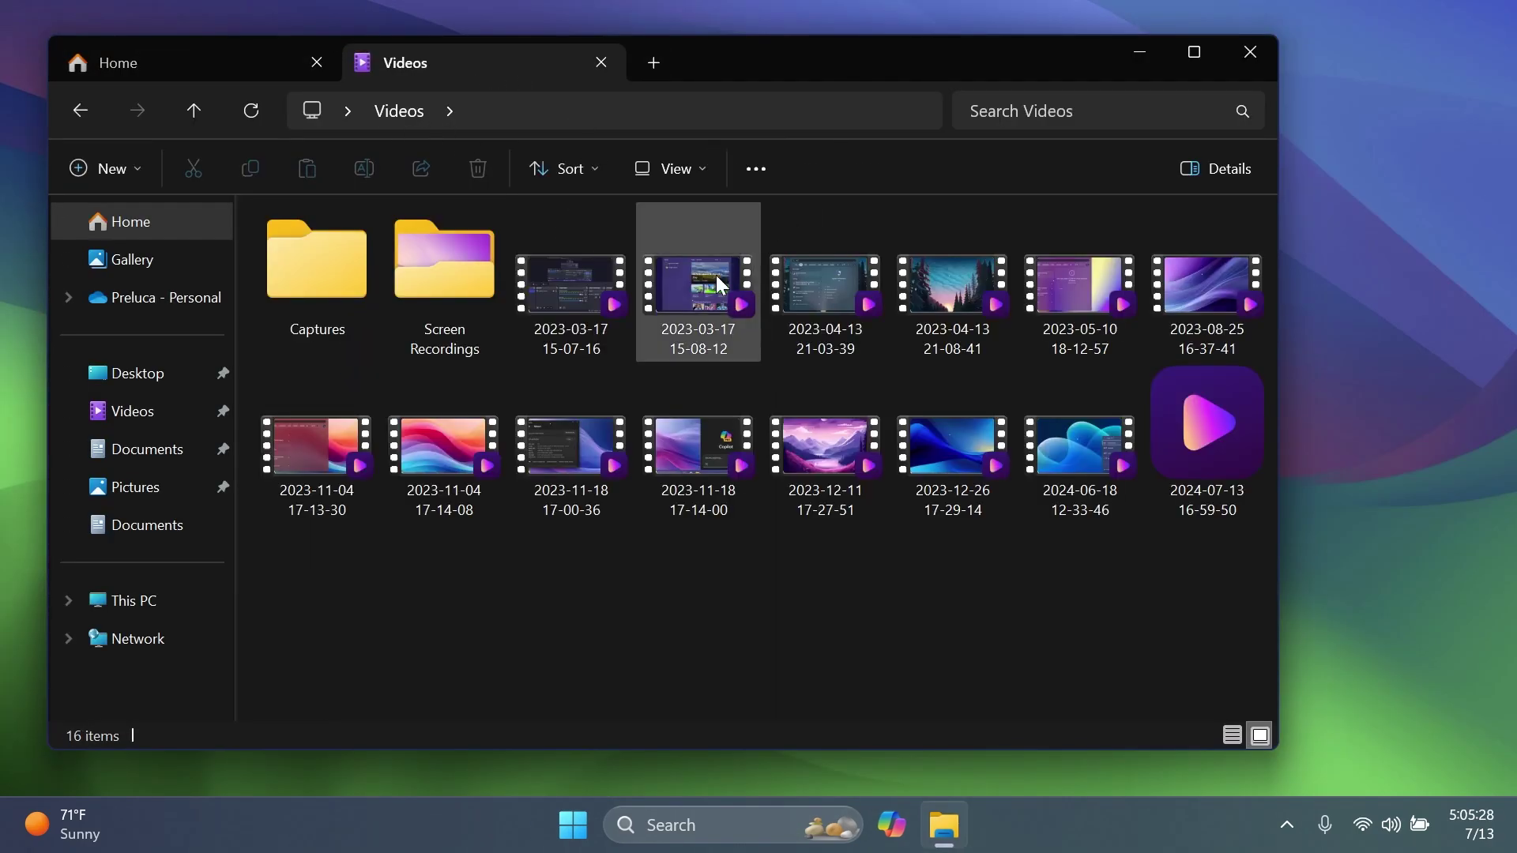
key("ctrl+t")
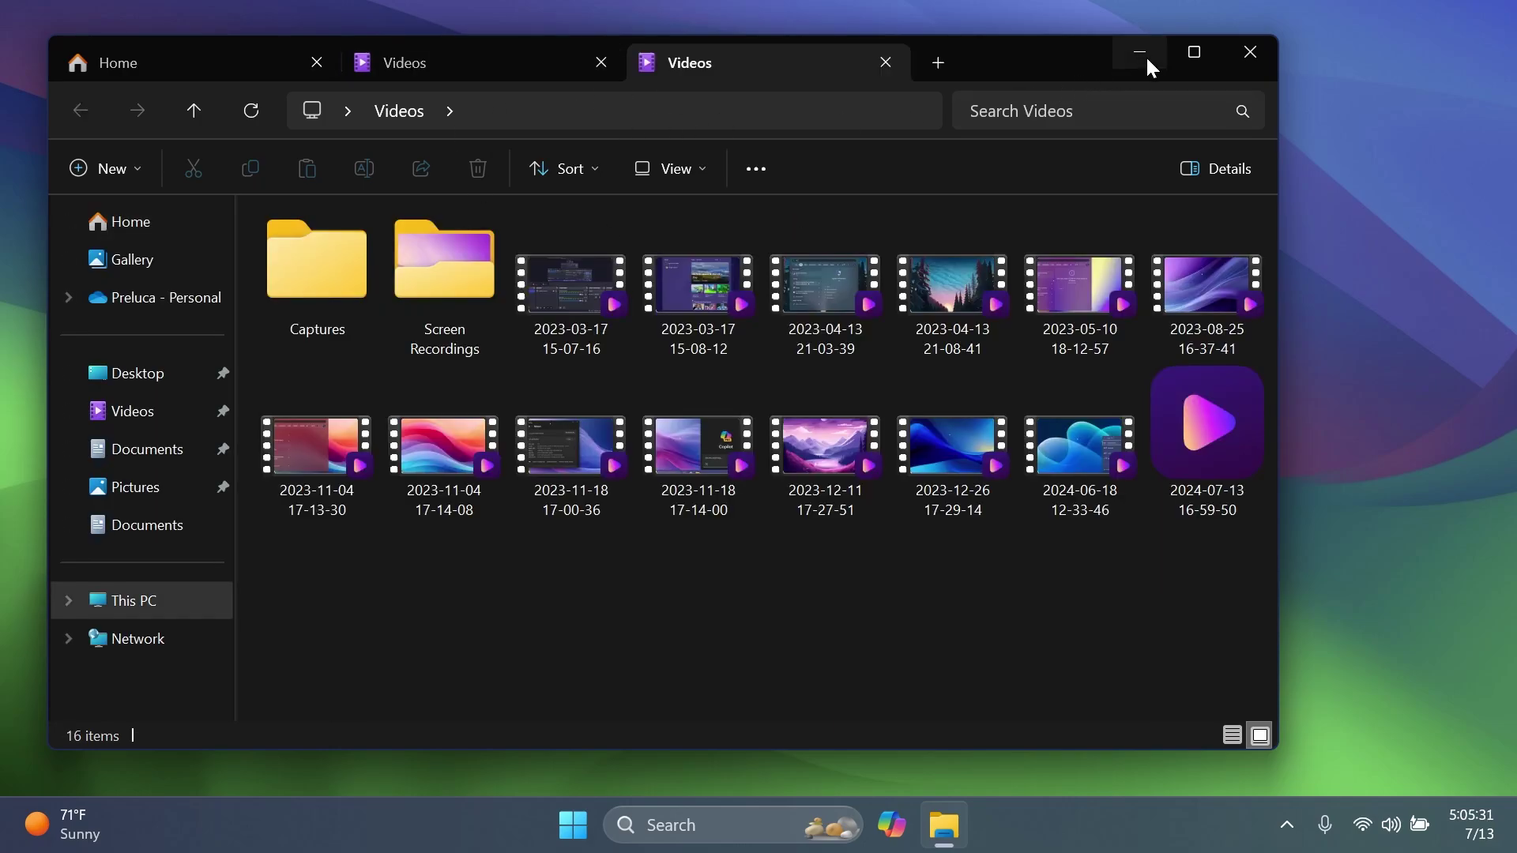
- Drag the Videos tab out into its own window and minimize both Explorer windows with Win+D
left_click(1140, 52)
mouse_move(947, 831)
left_click(953, 626)
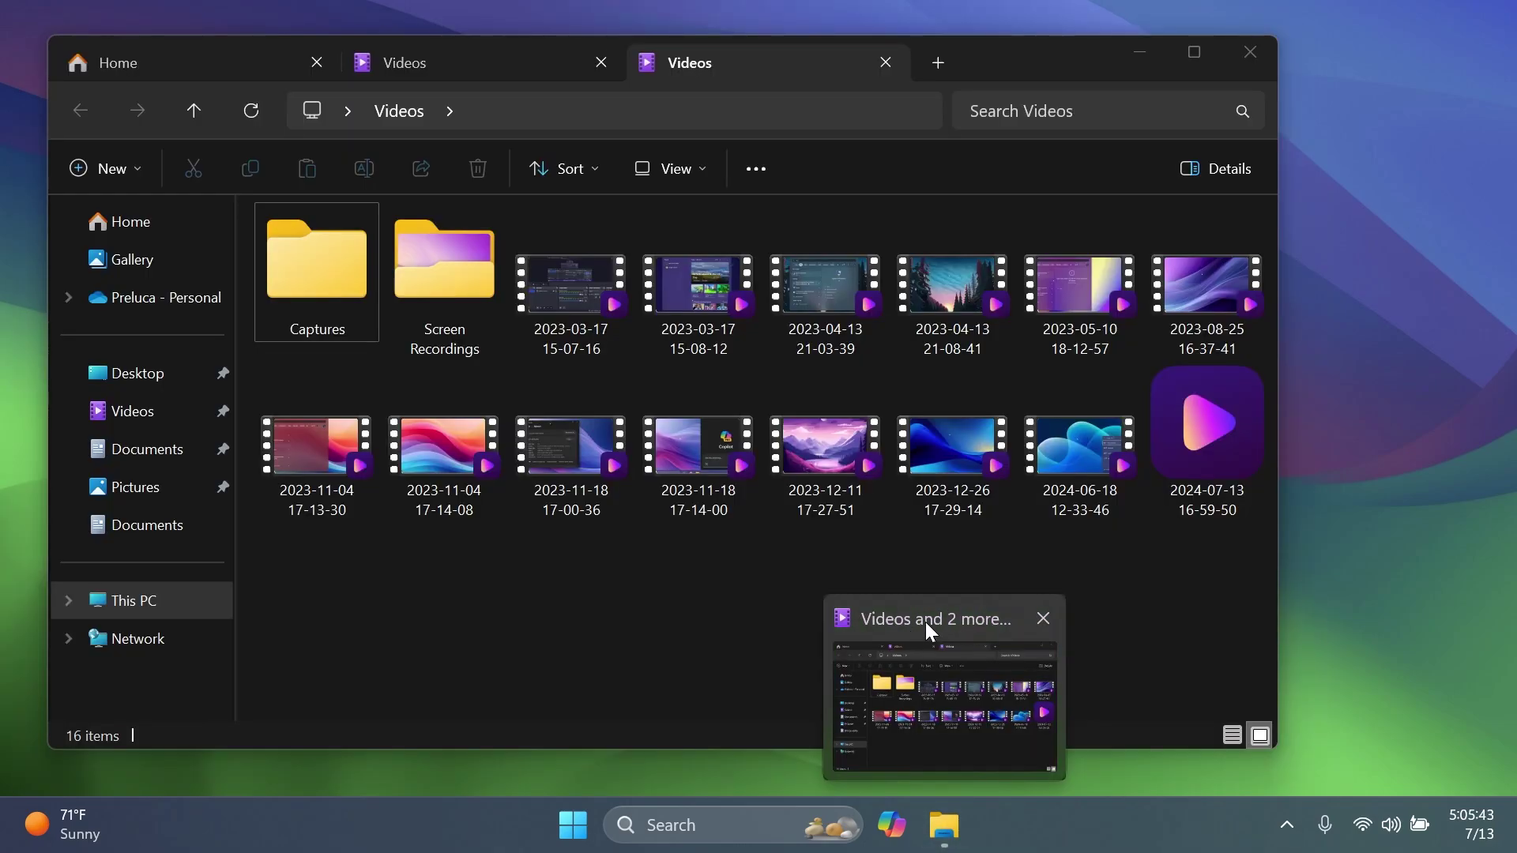
left_click(945, 826)
left_click(945, 826)
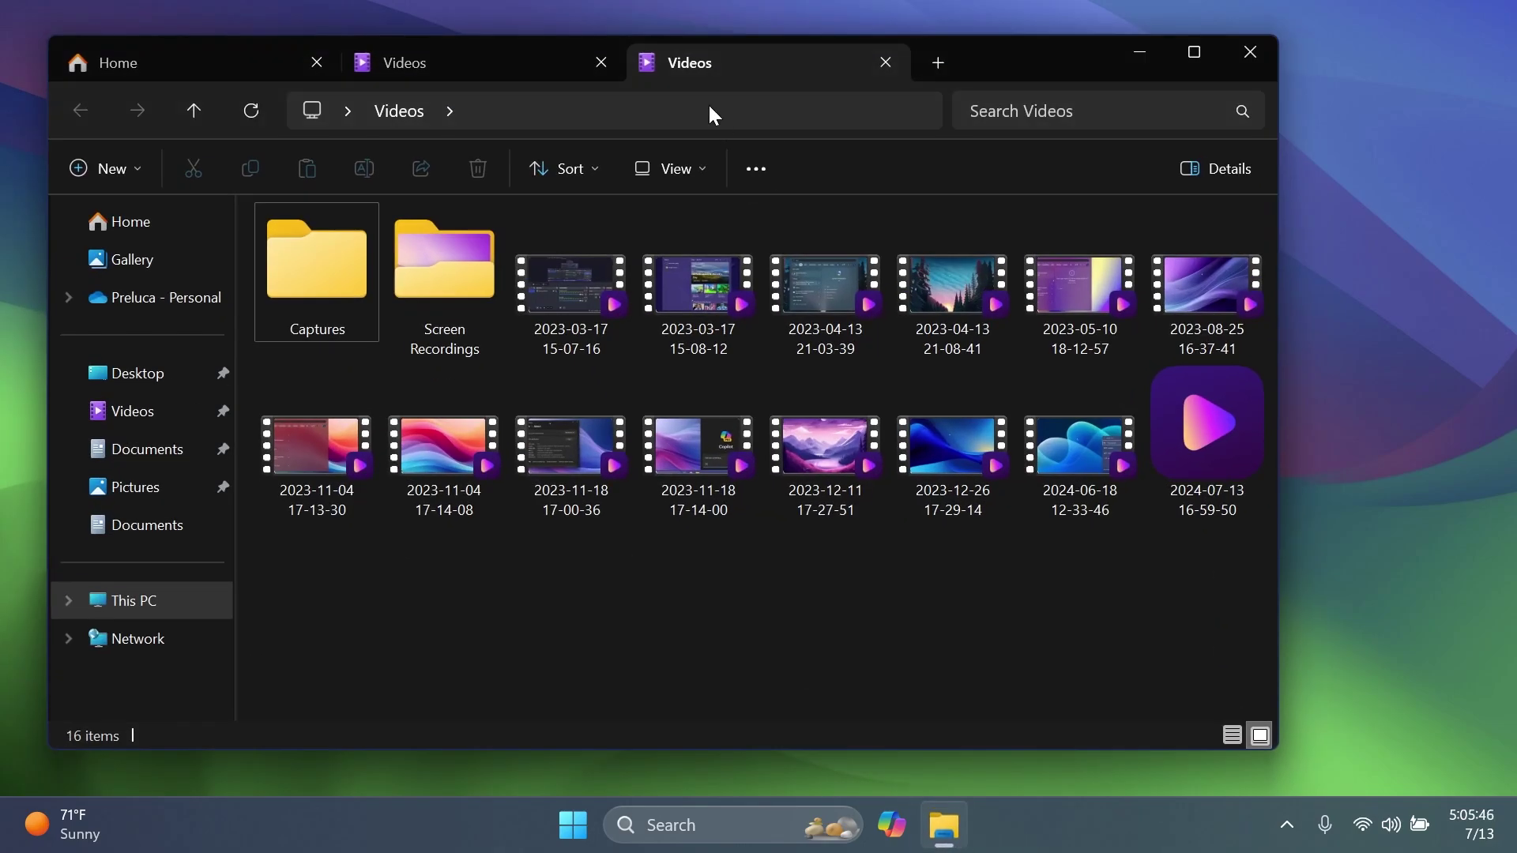
left_click_drag(708, 62, 799, 173)
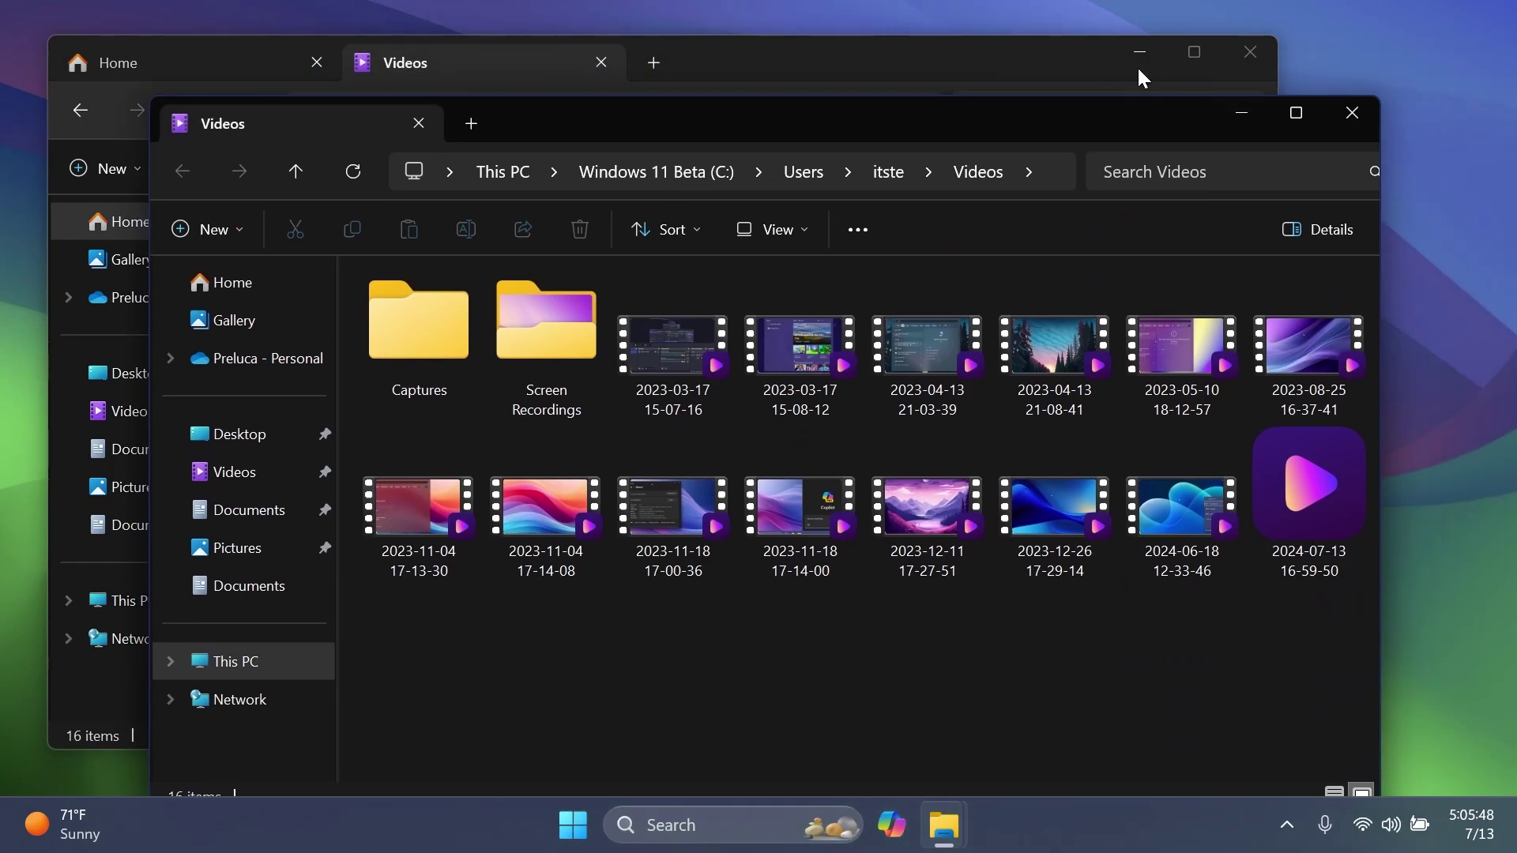
key("super+d")
mouse_move(945, 826)
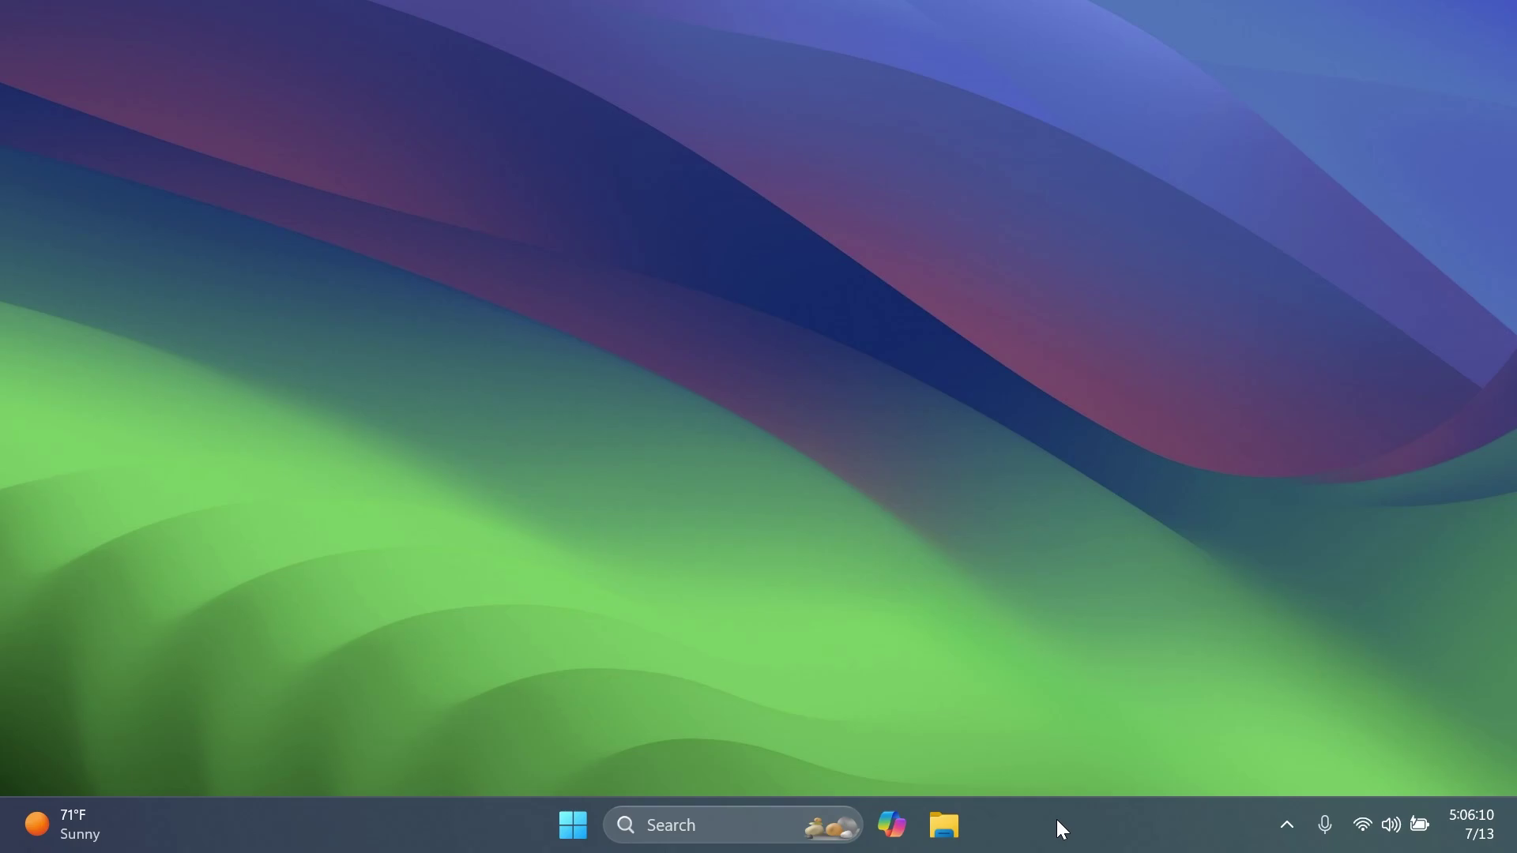
- Reopen Taskbar settings and expand Taskbar behaviors down to the checked hover cards option
right_click(1059, 824)
left_click(1122, 779)
scroll(548, 442, "down", 5)
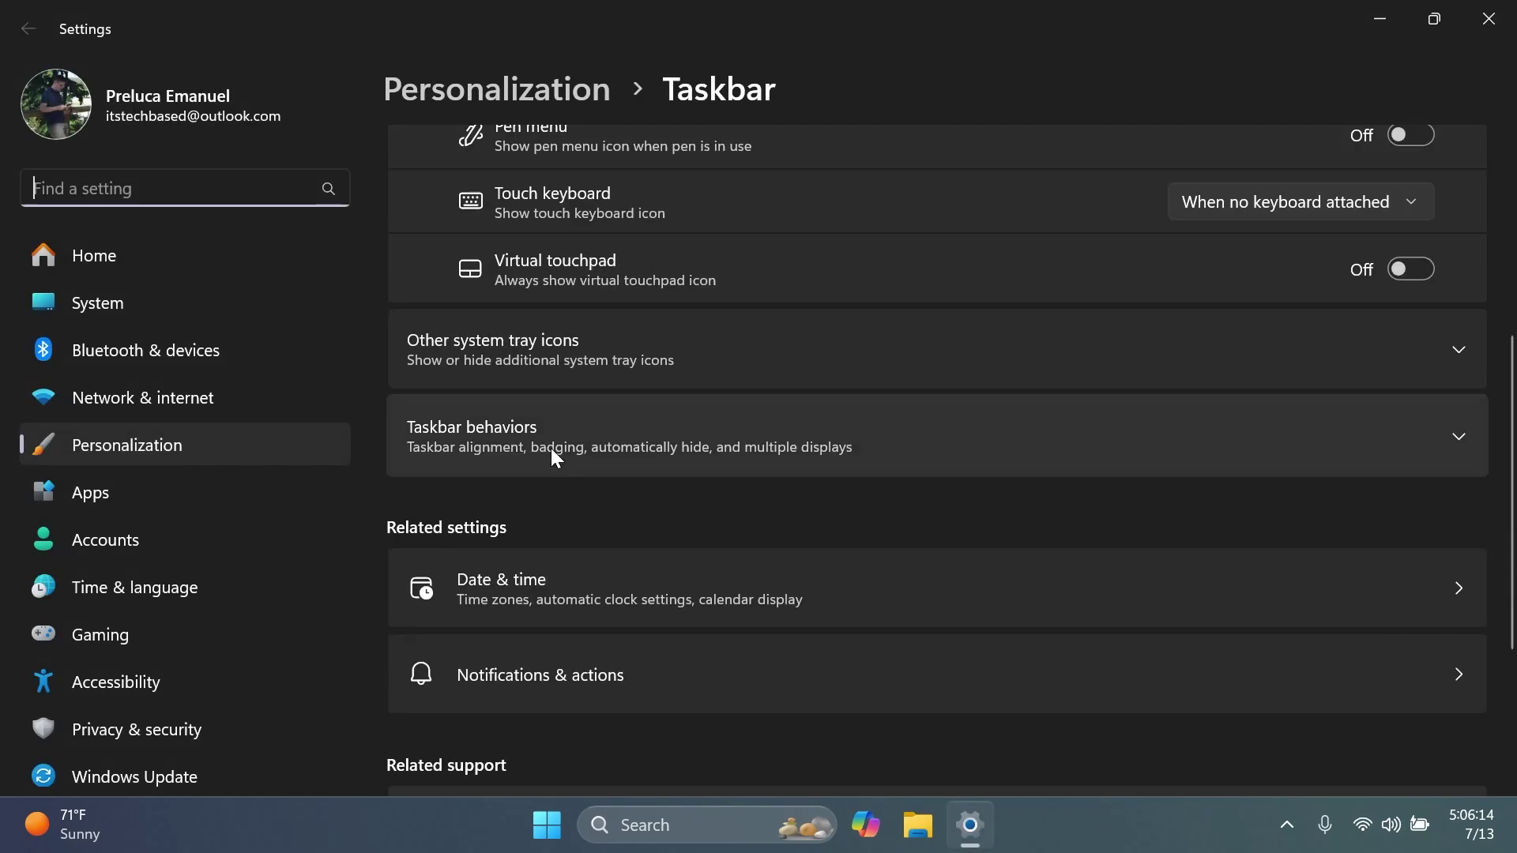
left_click(551, 450)
scroll(743, 458, "down", 5)
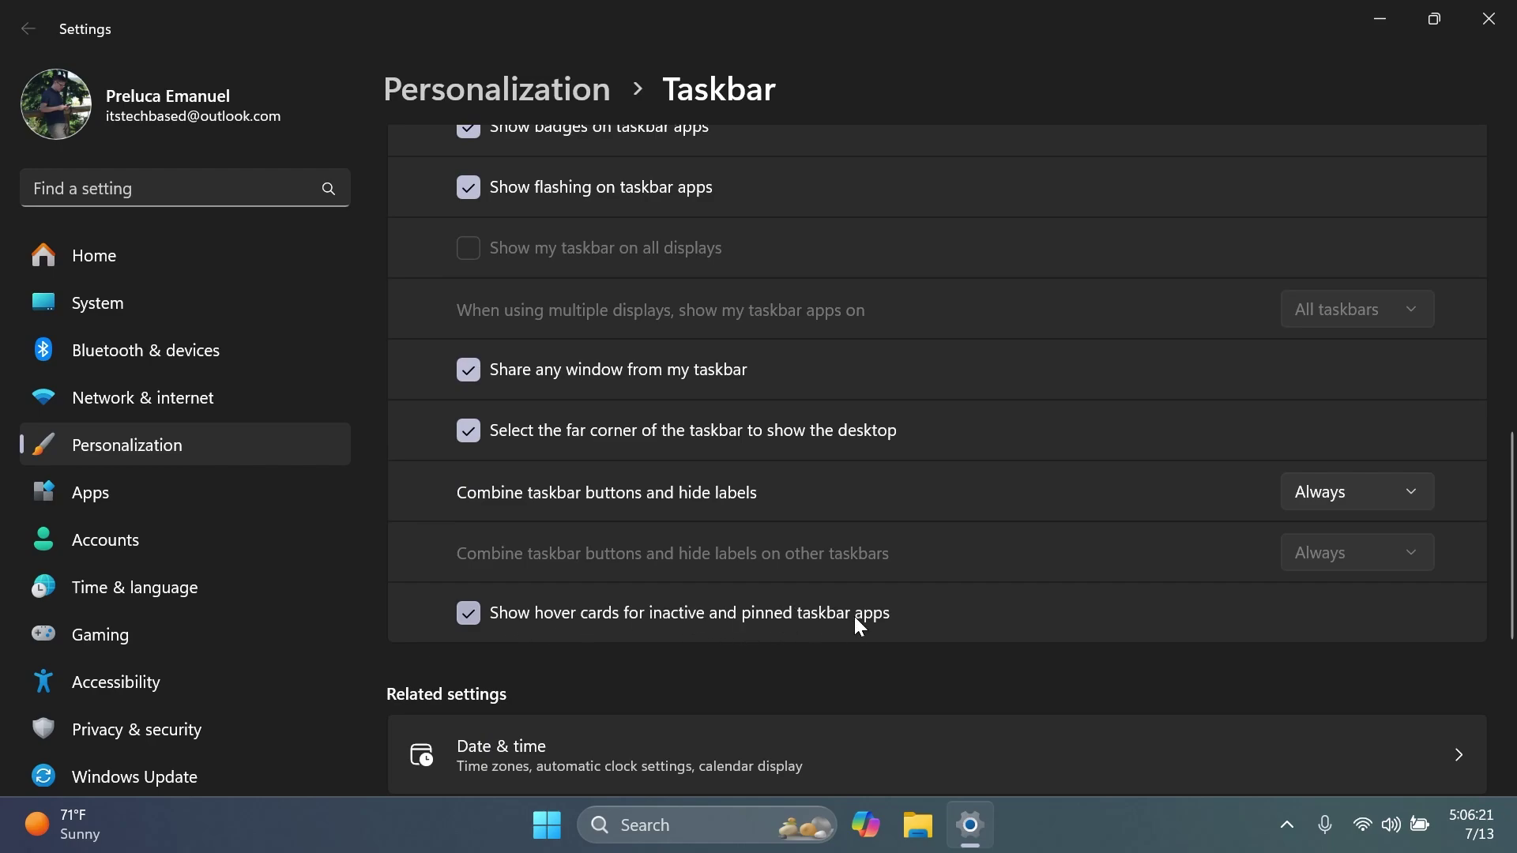
- Close Settings, then repeatedly open and dismiss File Explorer's taskbar jump list
left_click(1489, 18)
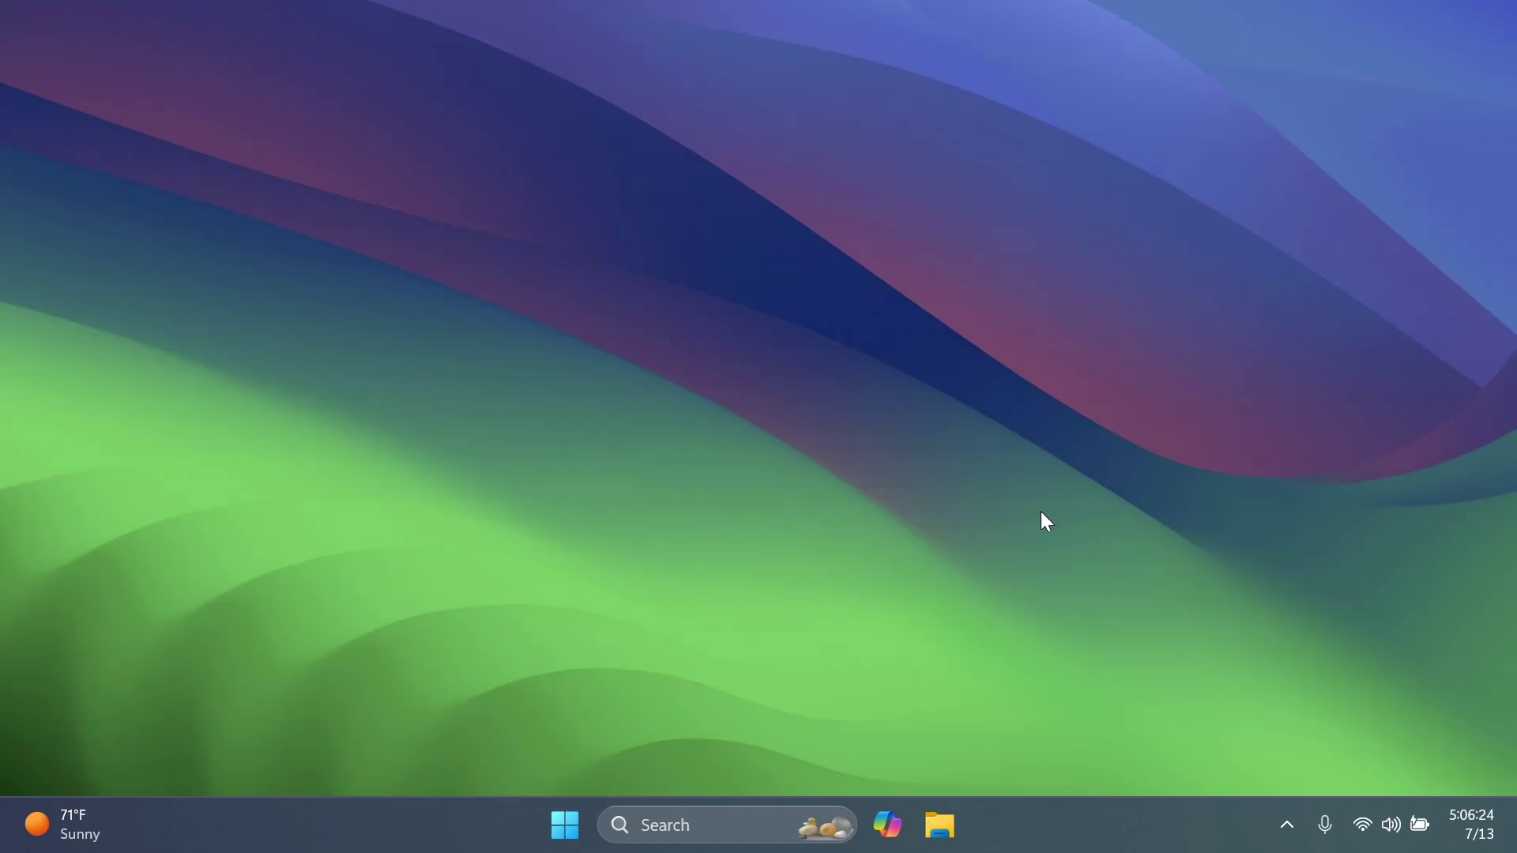
right_click(945, 826)
key("Escape")
right_click(951, 836)
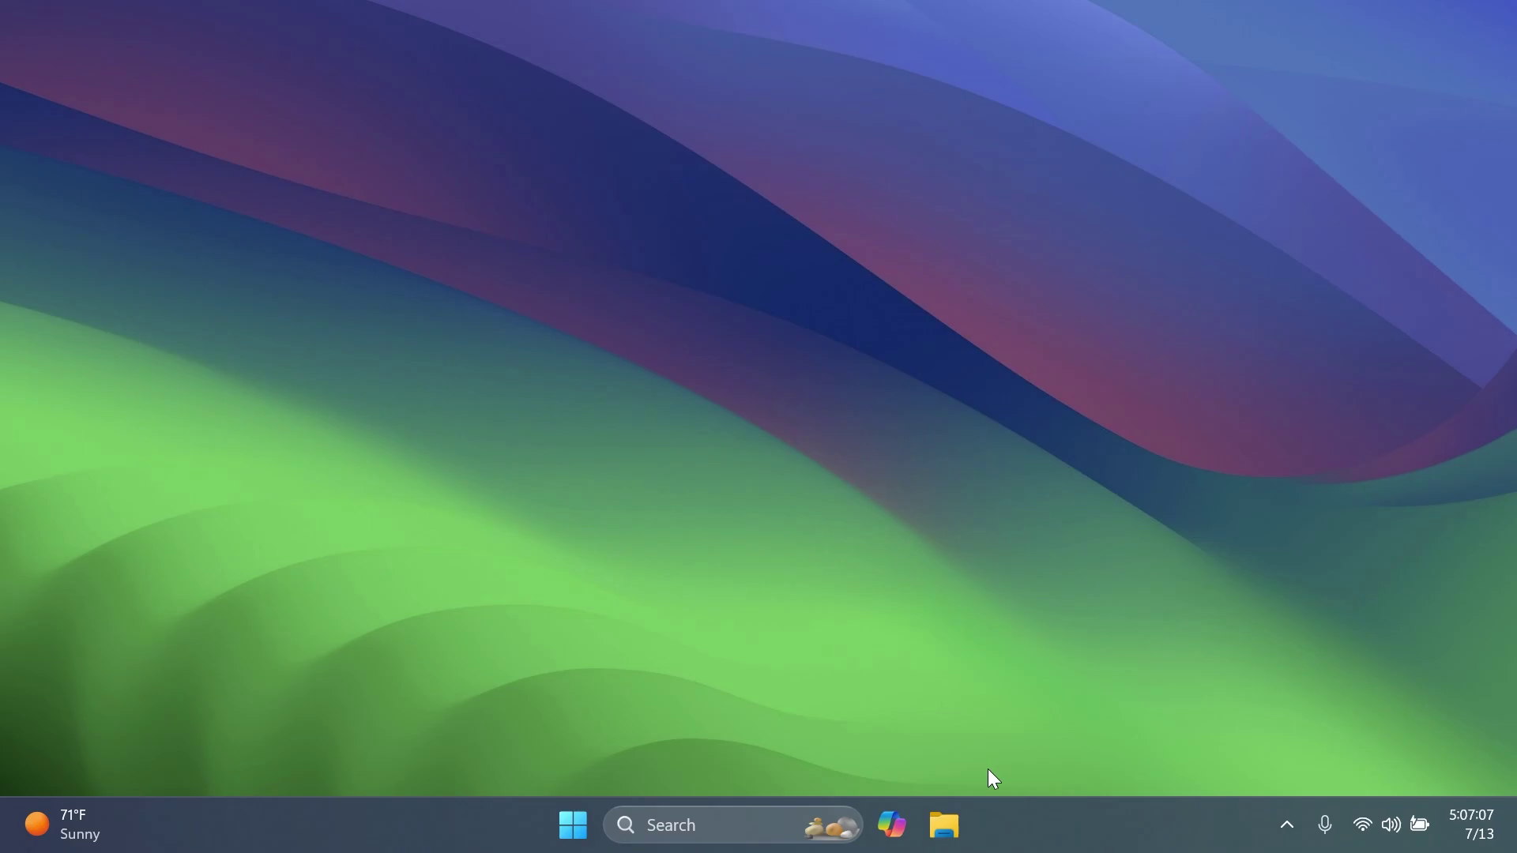
right_click(943, 824)
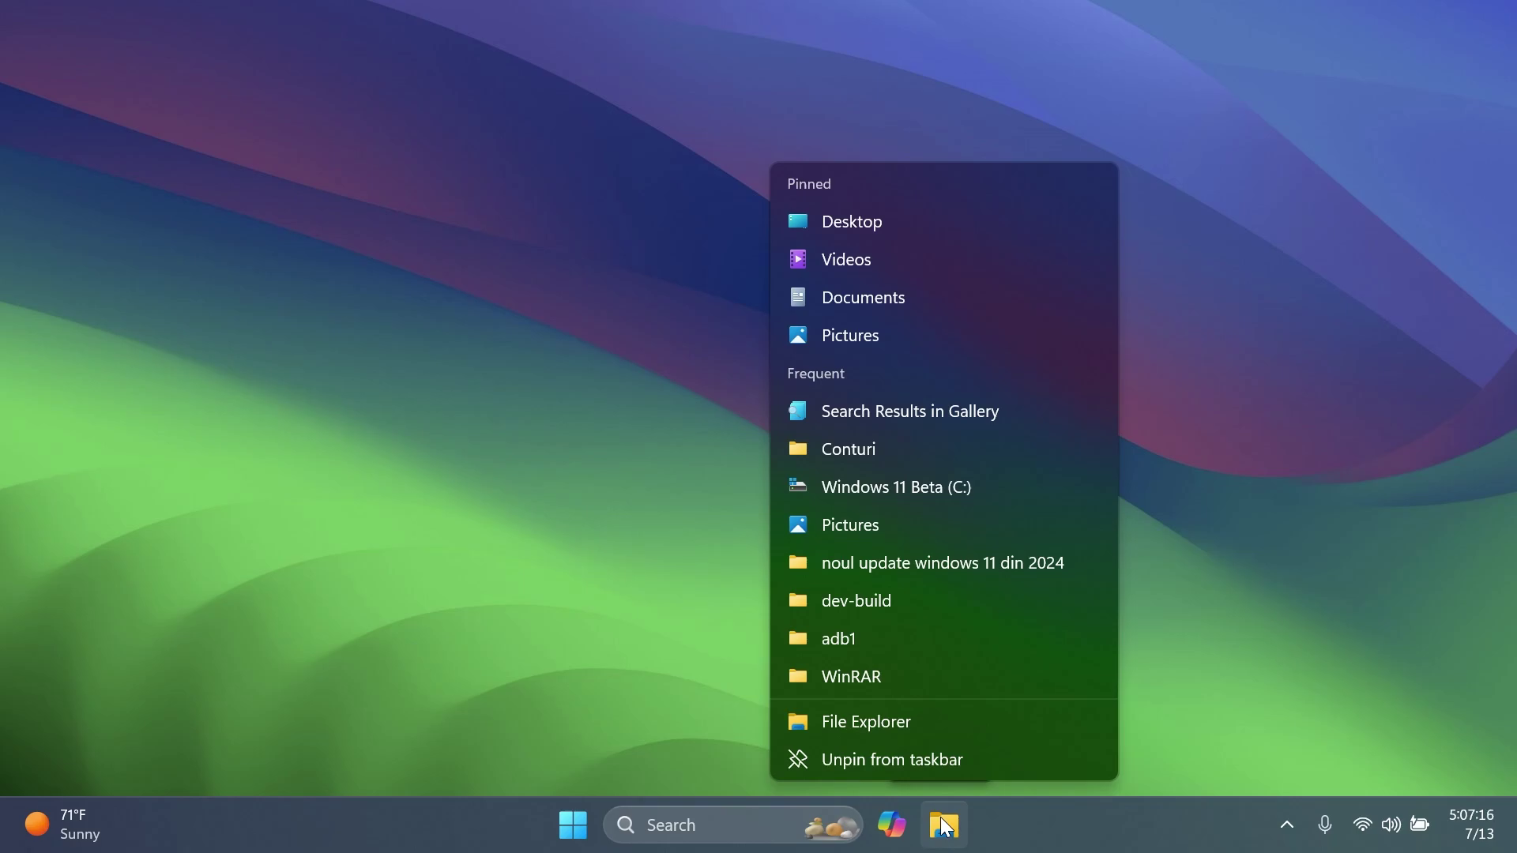
left_click(1273, 653)
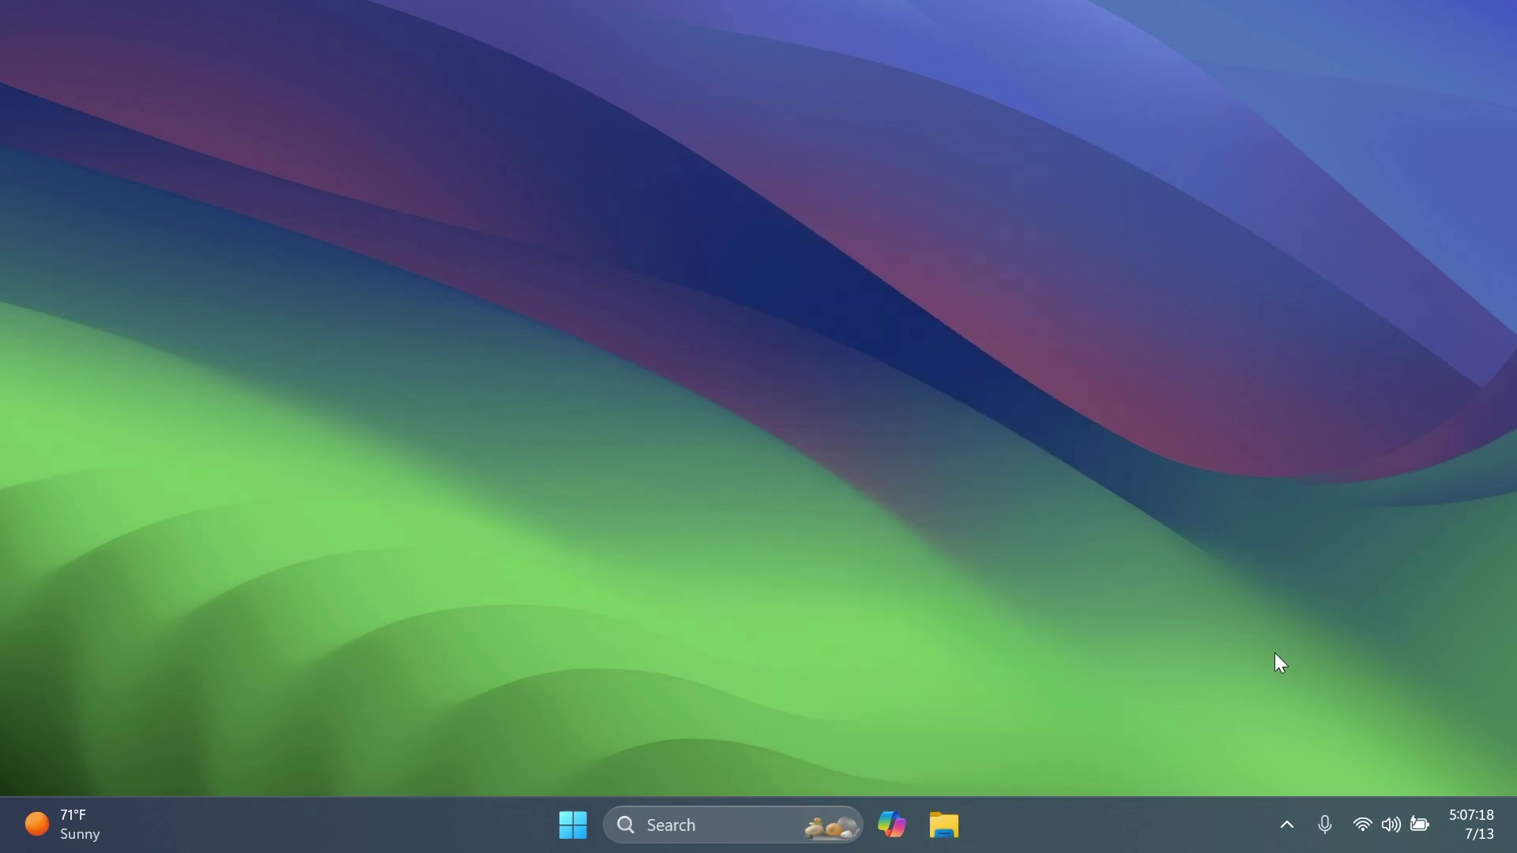
right_click(944, 825)
left_click(1309, 504)
key("super+alt+1")
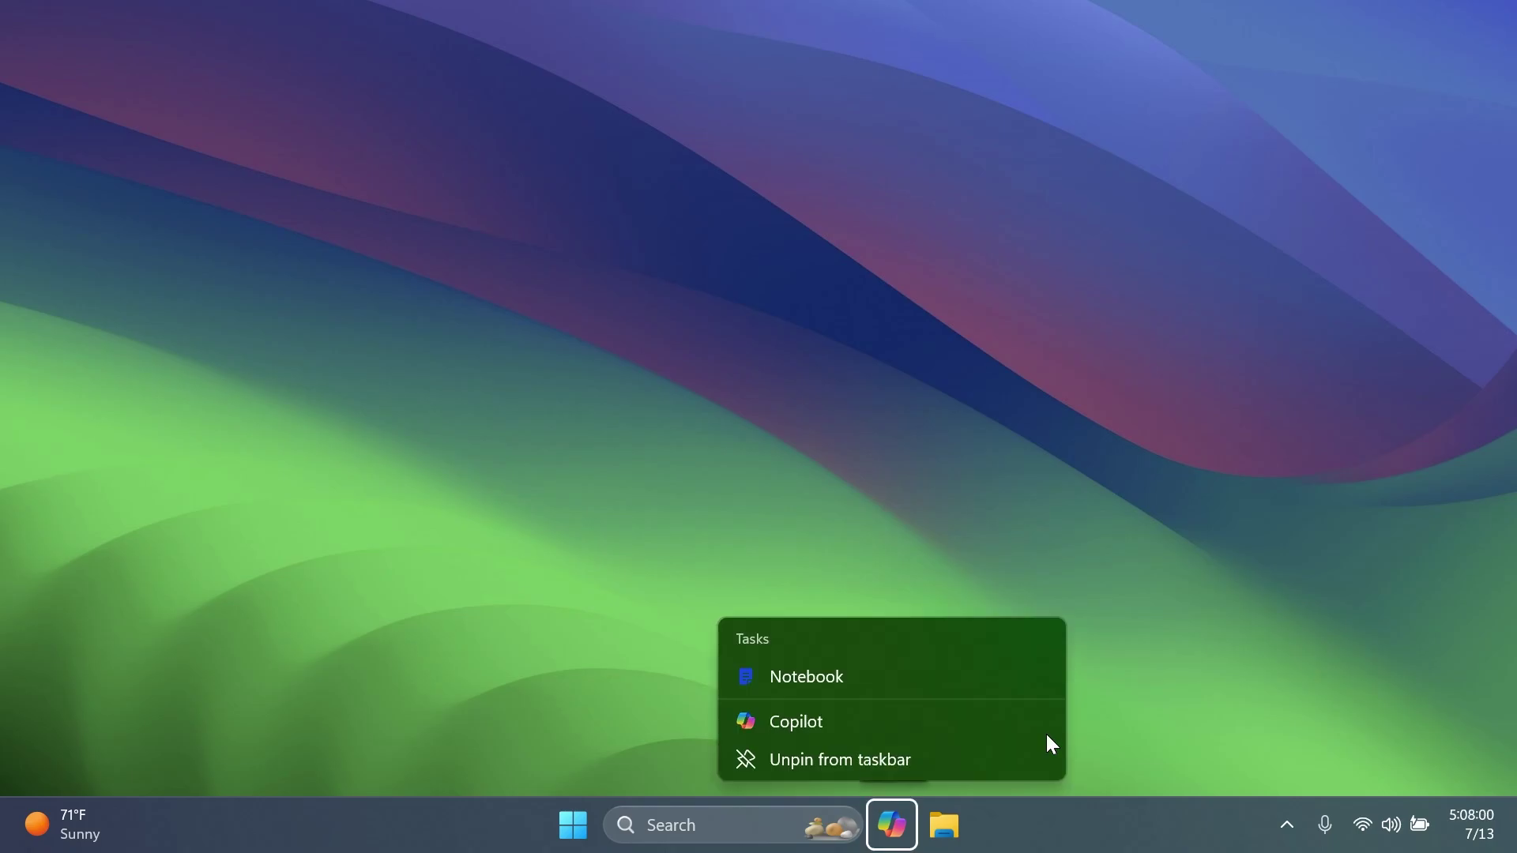
key("super+alt+2")
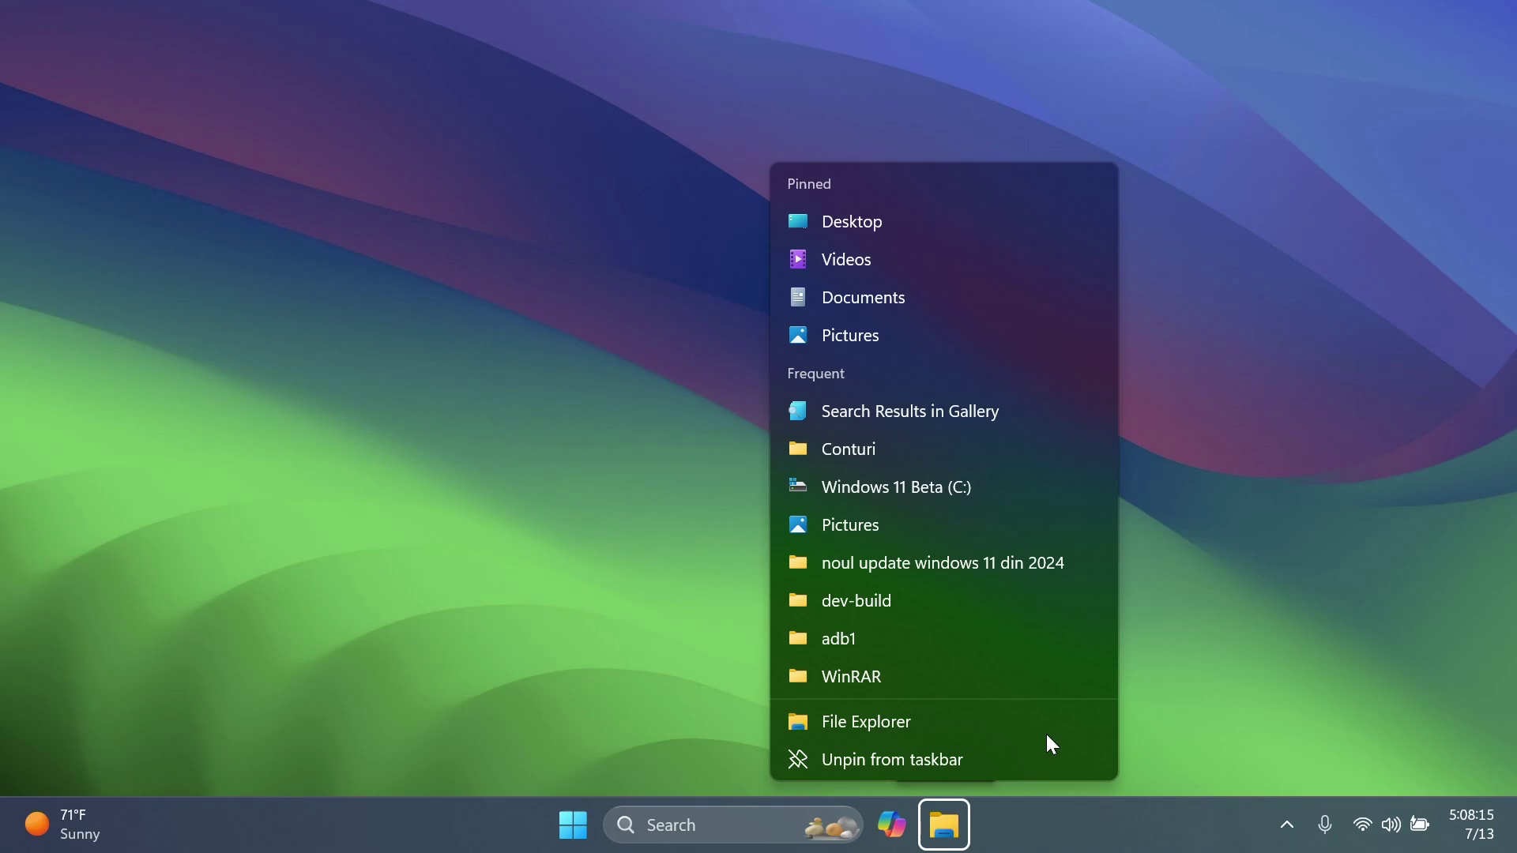
- In Taskbar behaviors, set Combine taskbar buttons and hide labels to Never
right_click(1121, 818)
left_click(1158, 780)
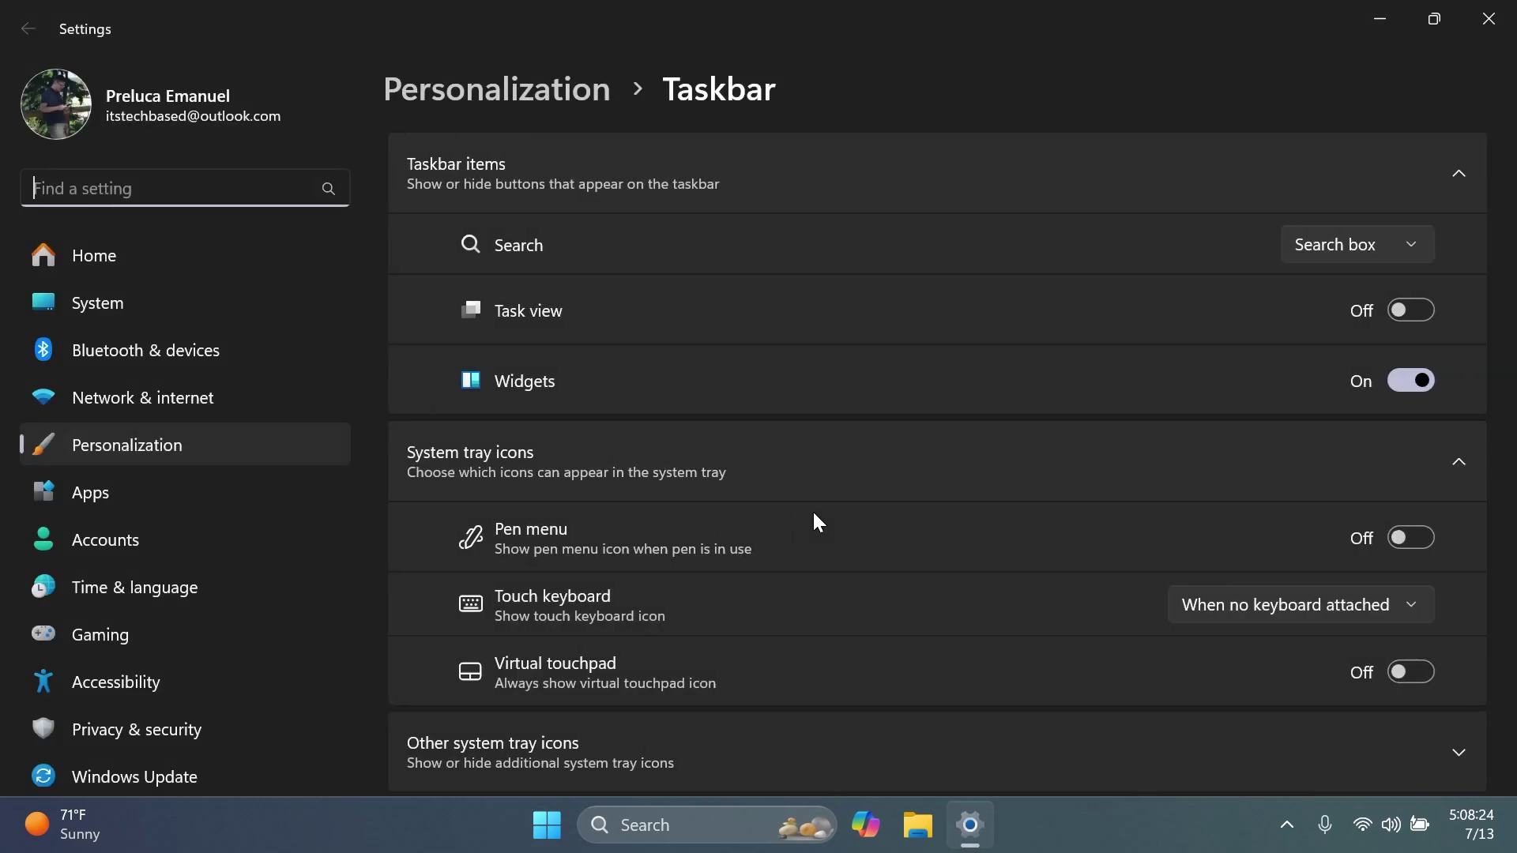
scroll(812, 524, "down", 3)
left_click(694, 585)
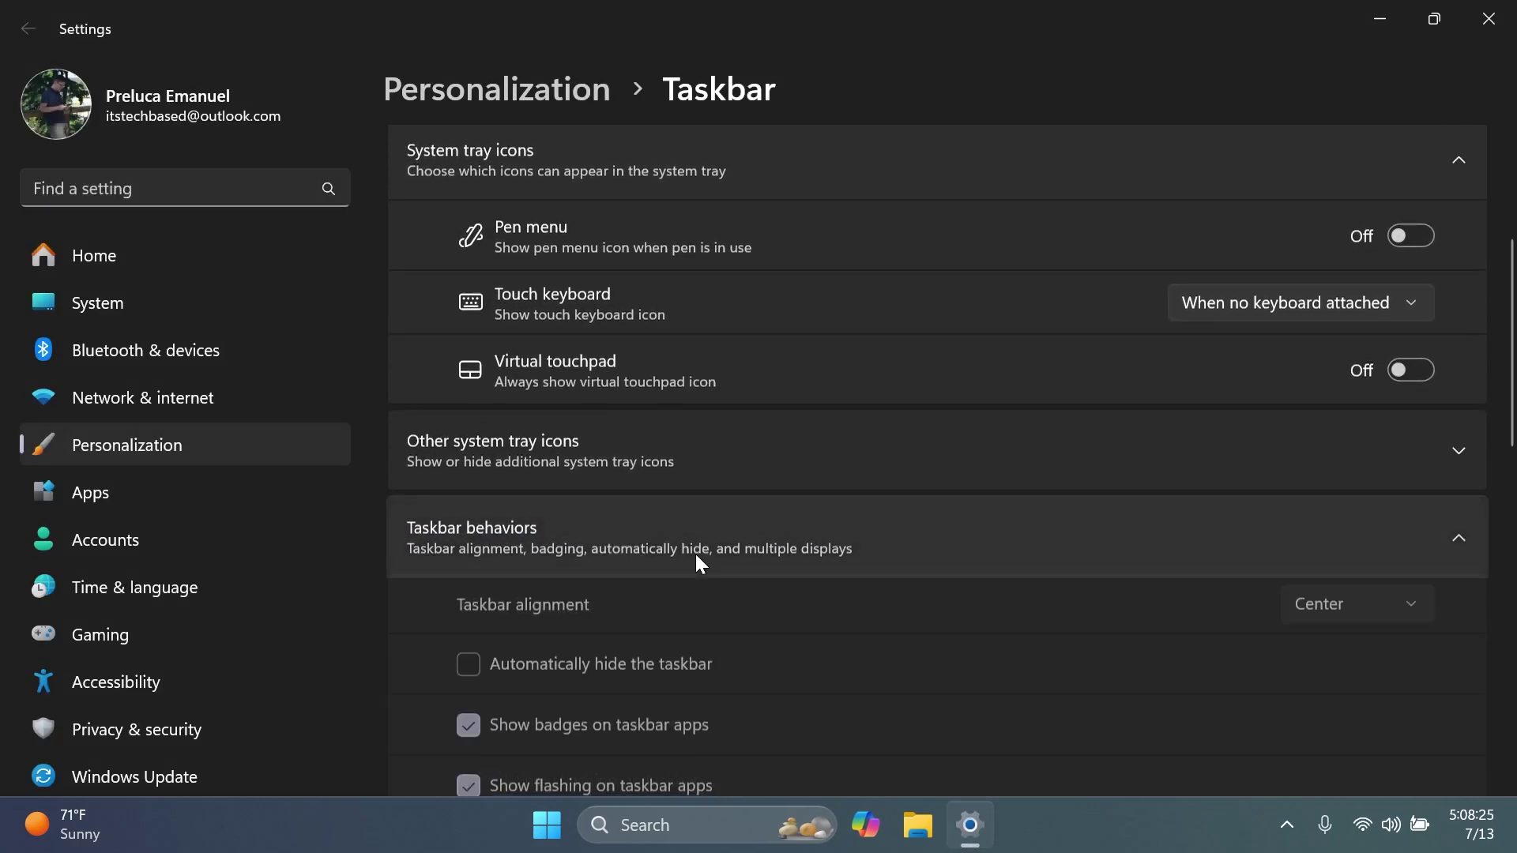
scroll(717, 566, "down", 6)
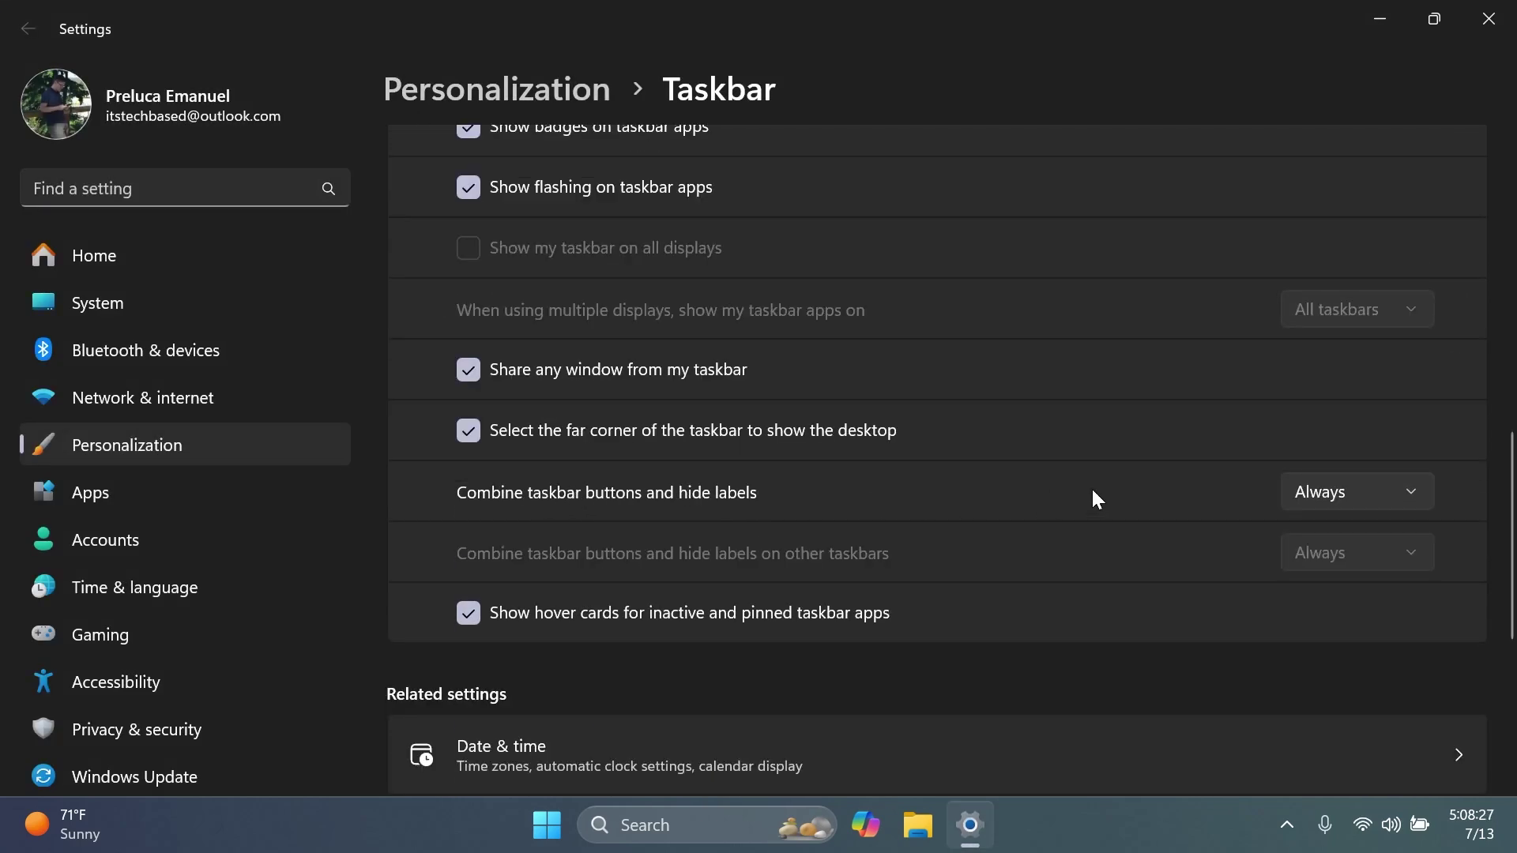
left_click(1356, 492)
left_click(1334, 579)
- Close Settings and open File Explorer at Home with a second Home tab
left_click(1488, 18)
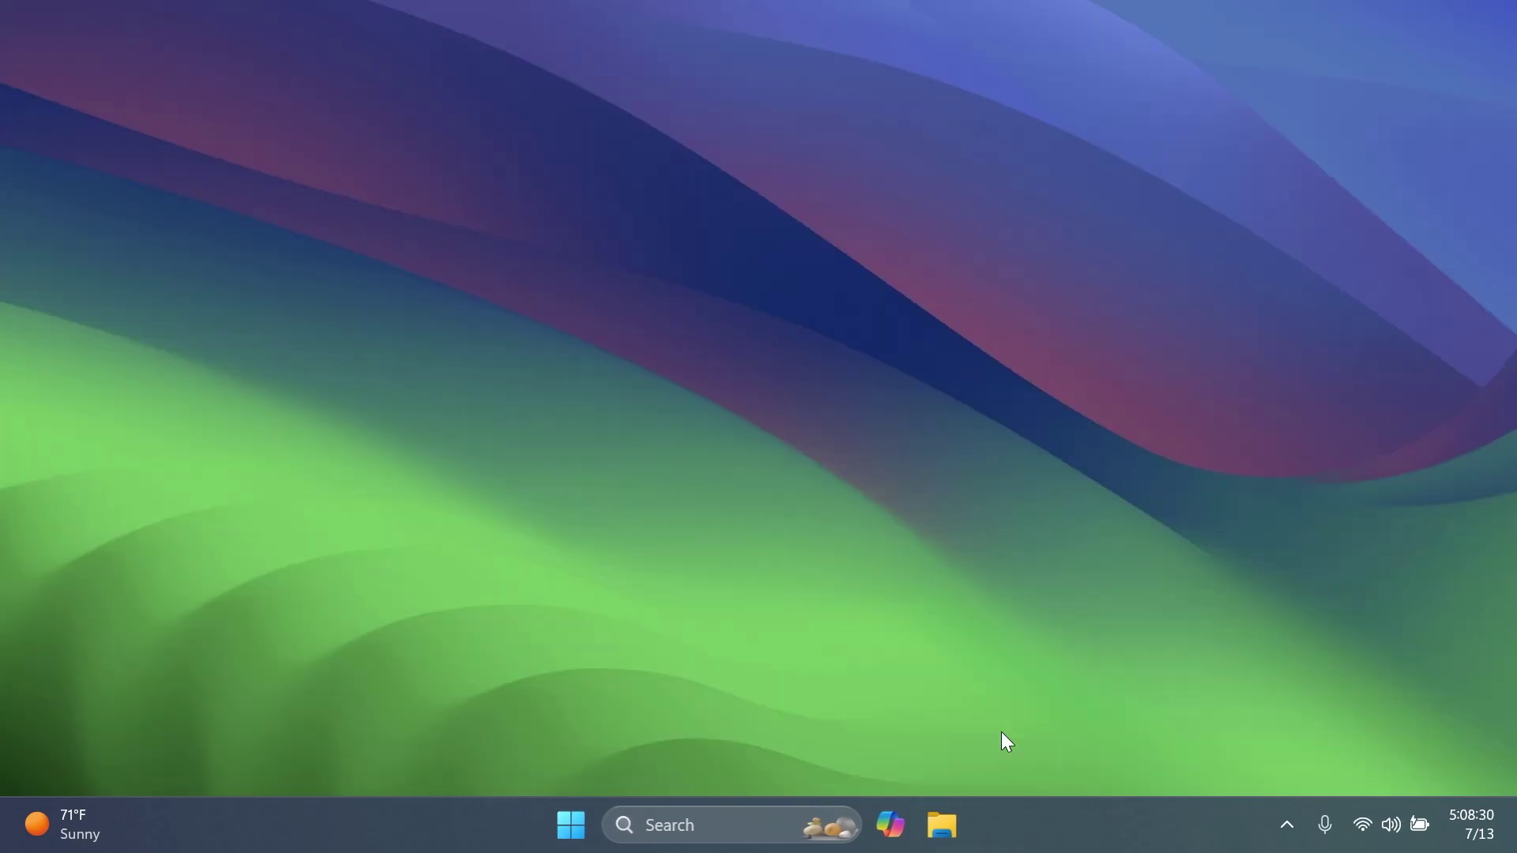
left_click(944, 825)
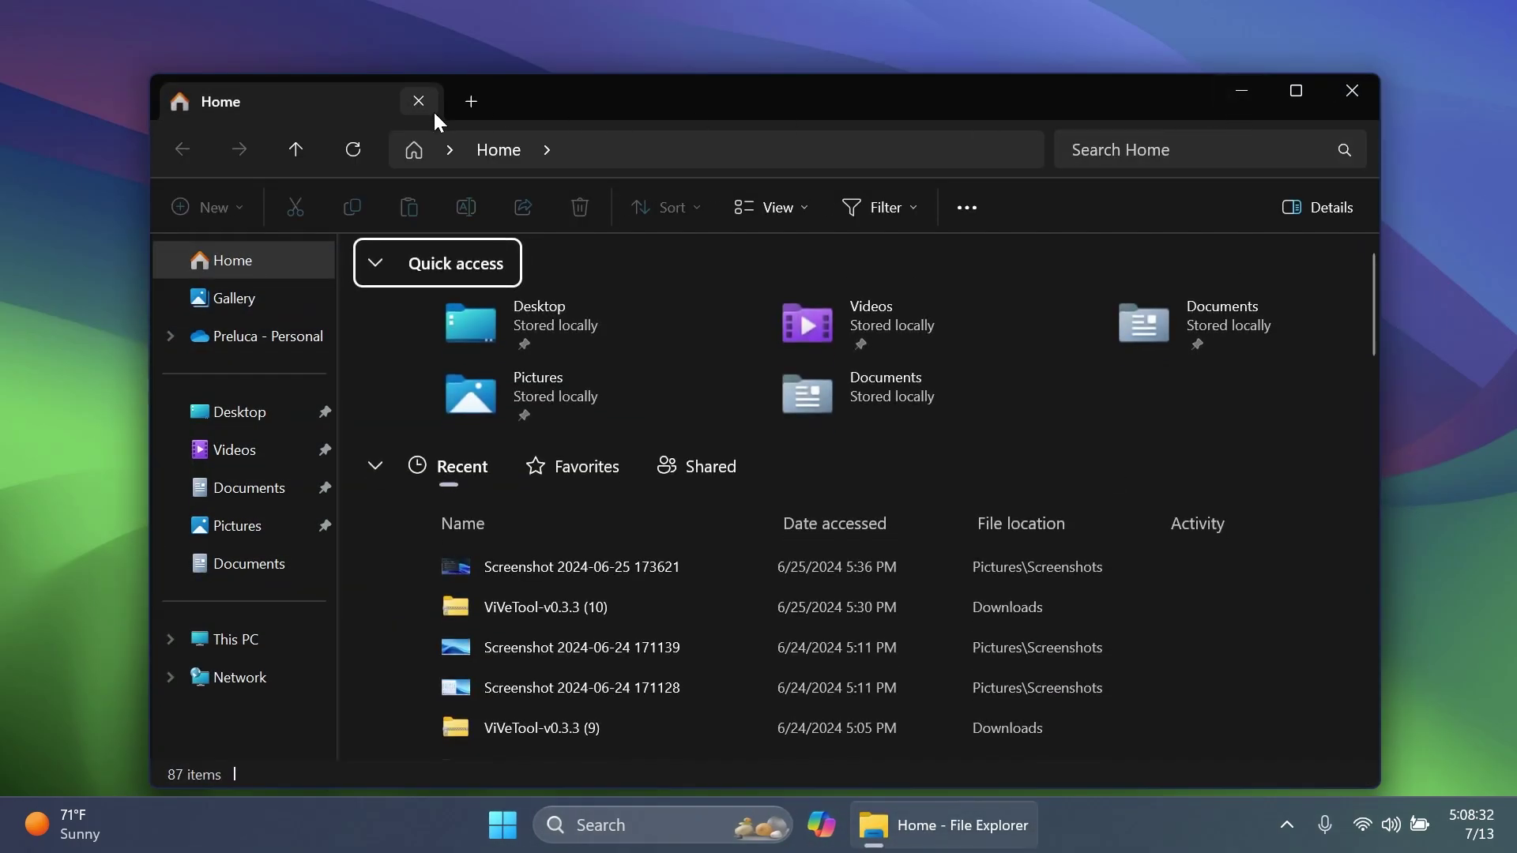
left_click(470, 101)
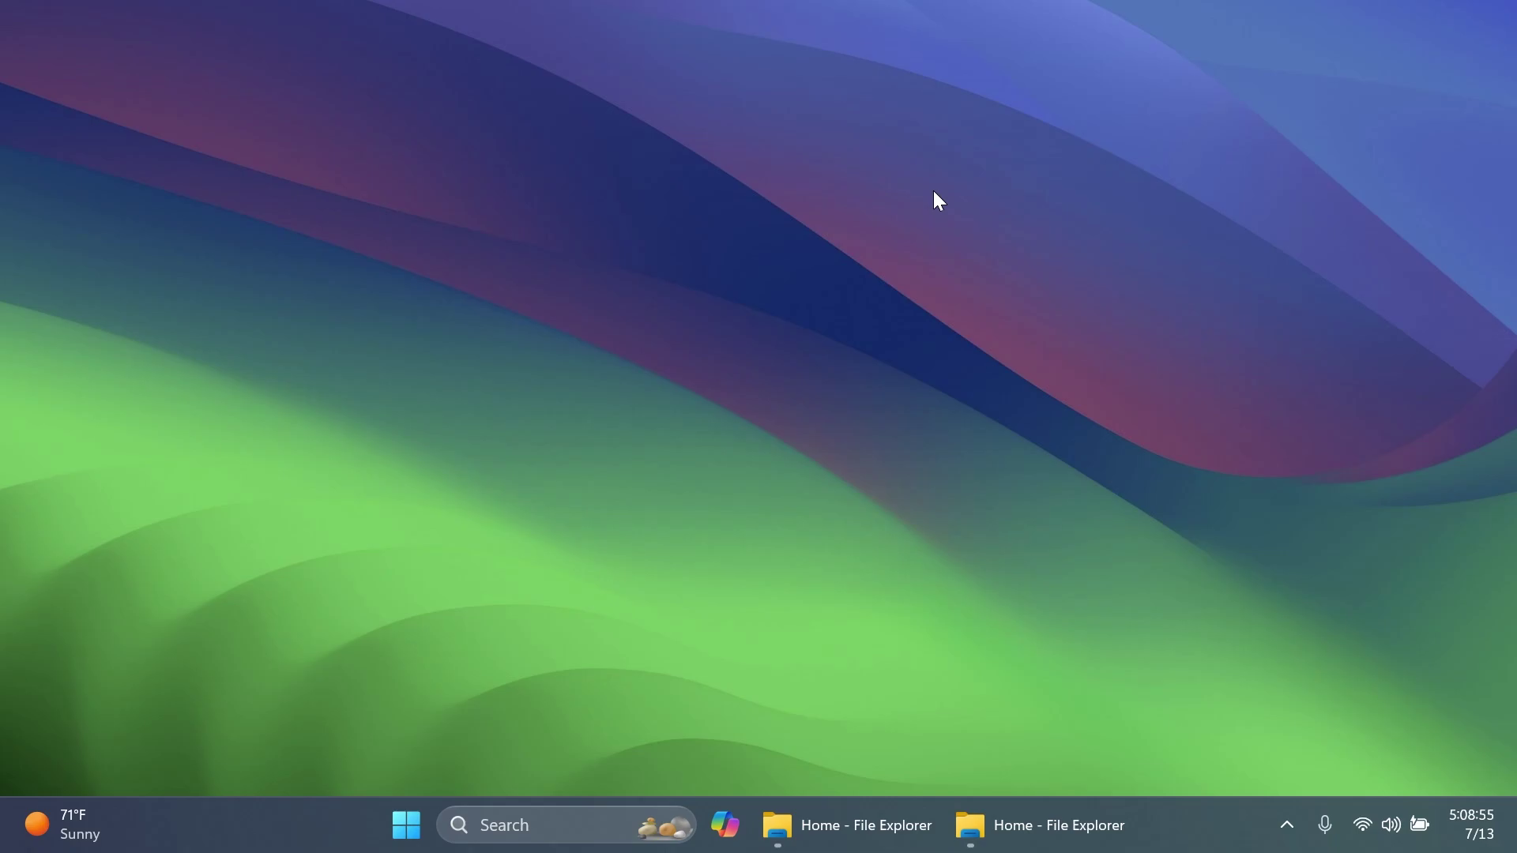
- Show Copilot's jump list with Win+Alt+1 and Explorer previews with Win+2, then dismiss them
key("super+alt+1")
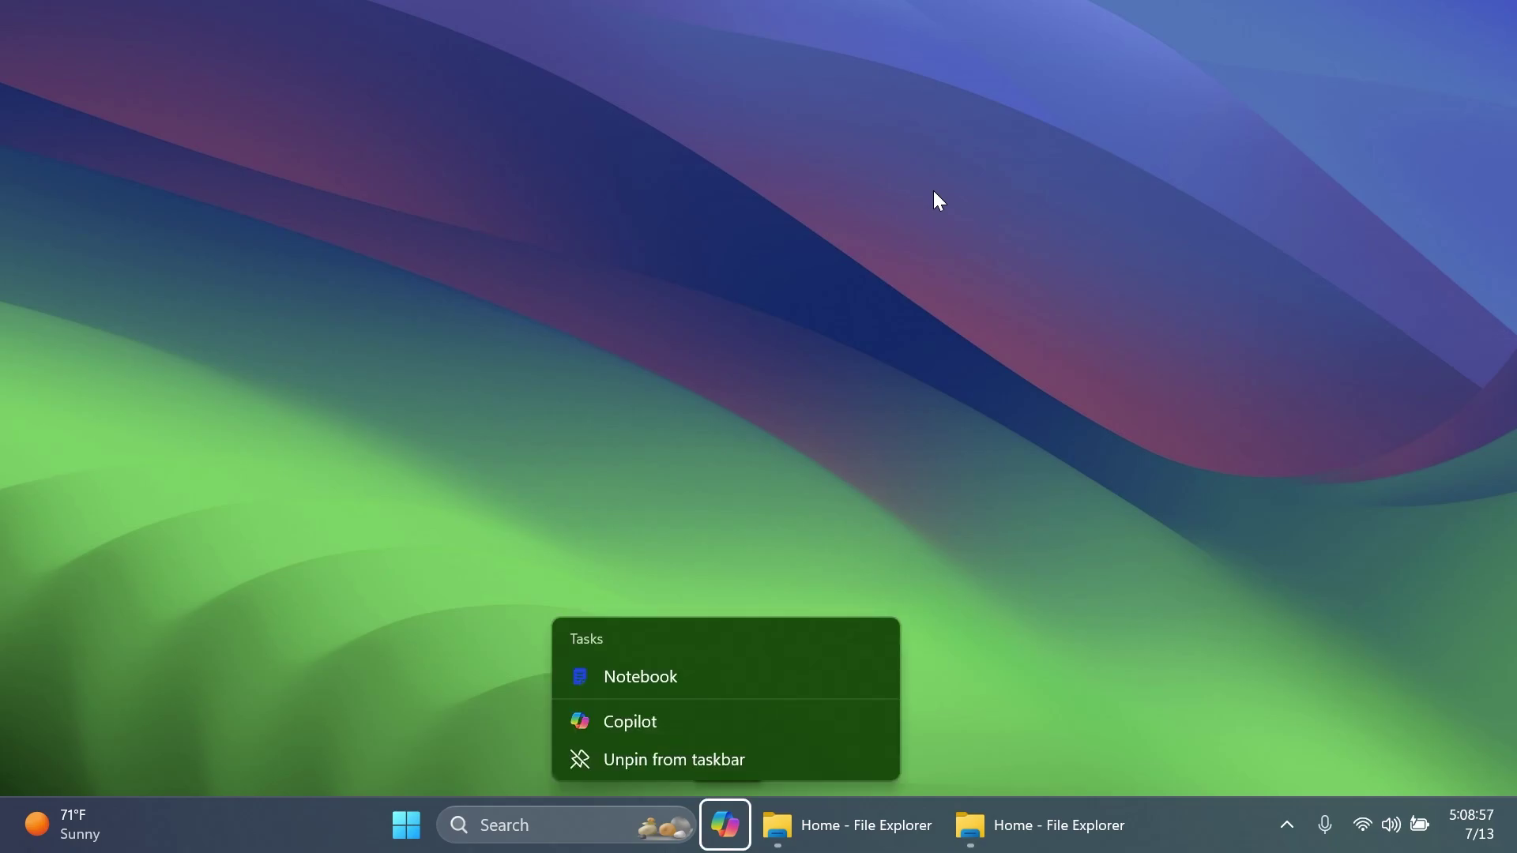
key("super+2")
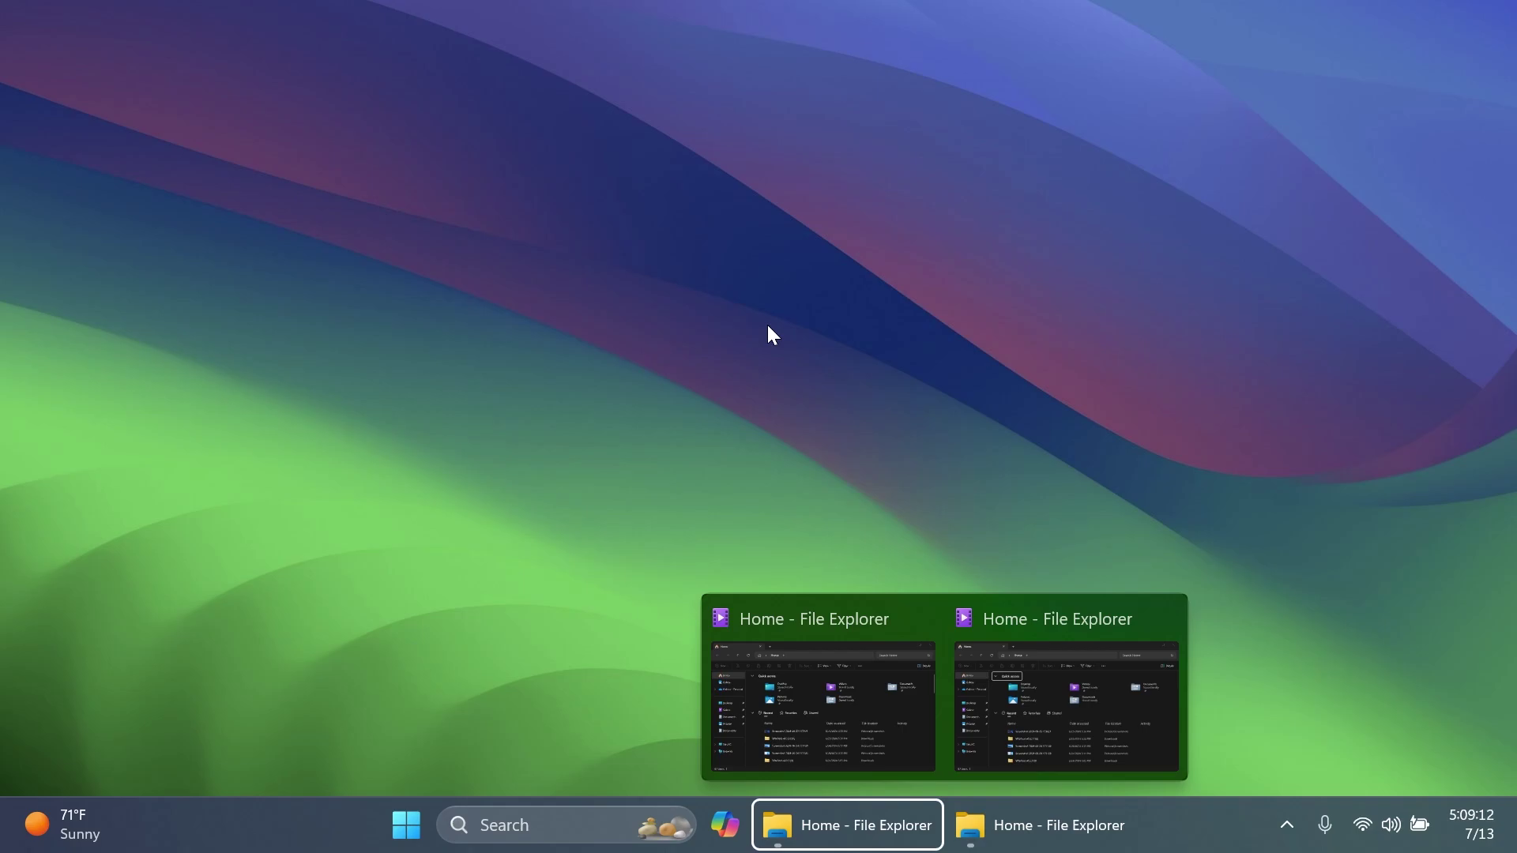
key("Escape")
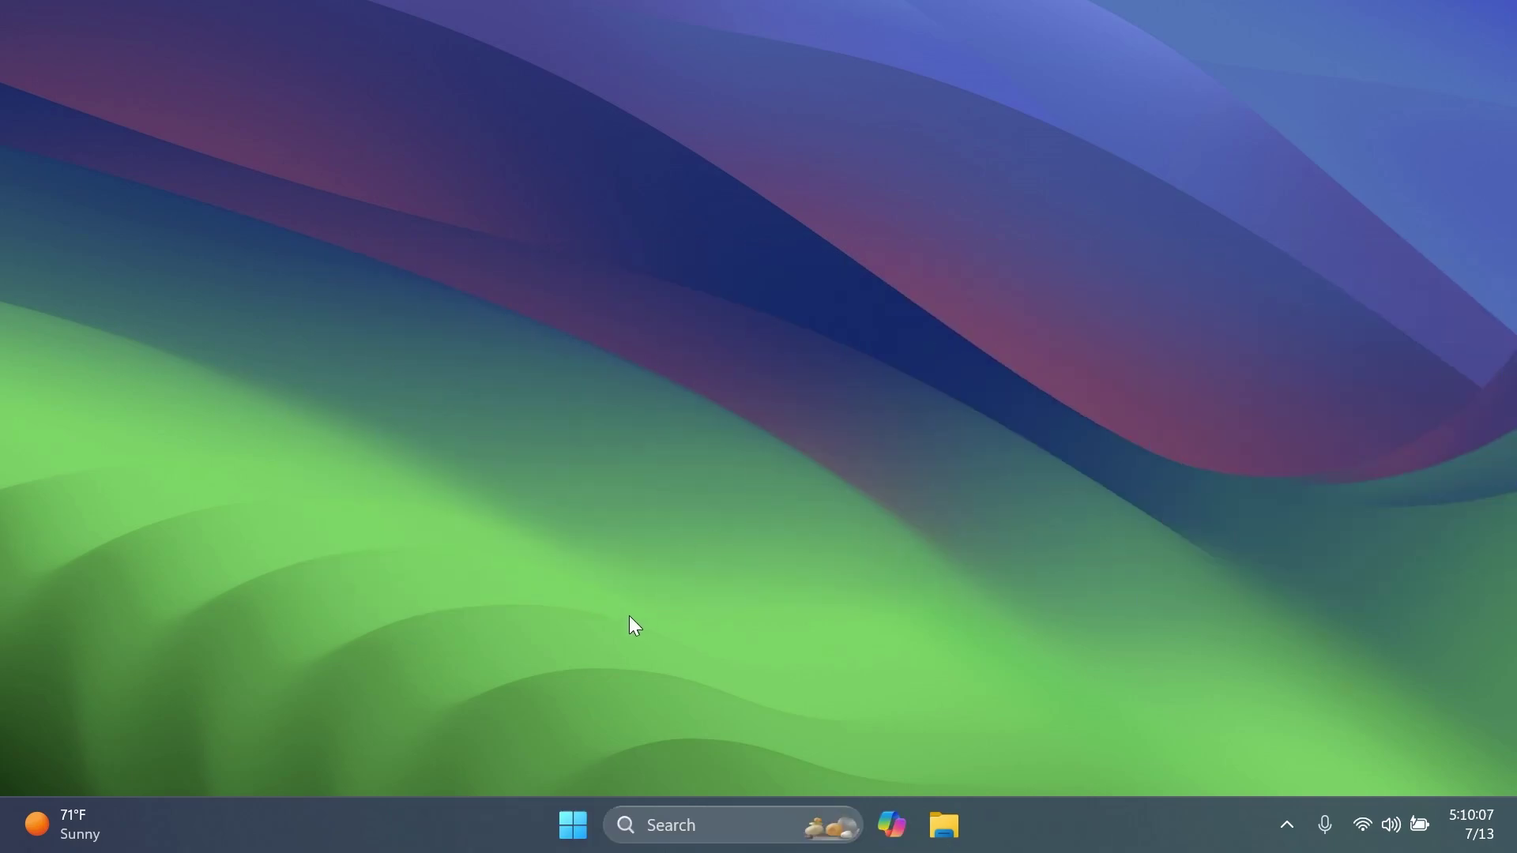
- Open the Start menu's All apps list and look at its view choices without changing them
left_click(573, 824)
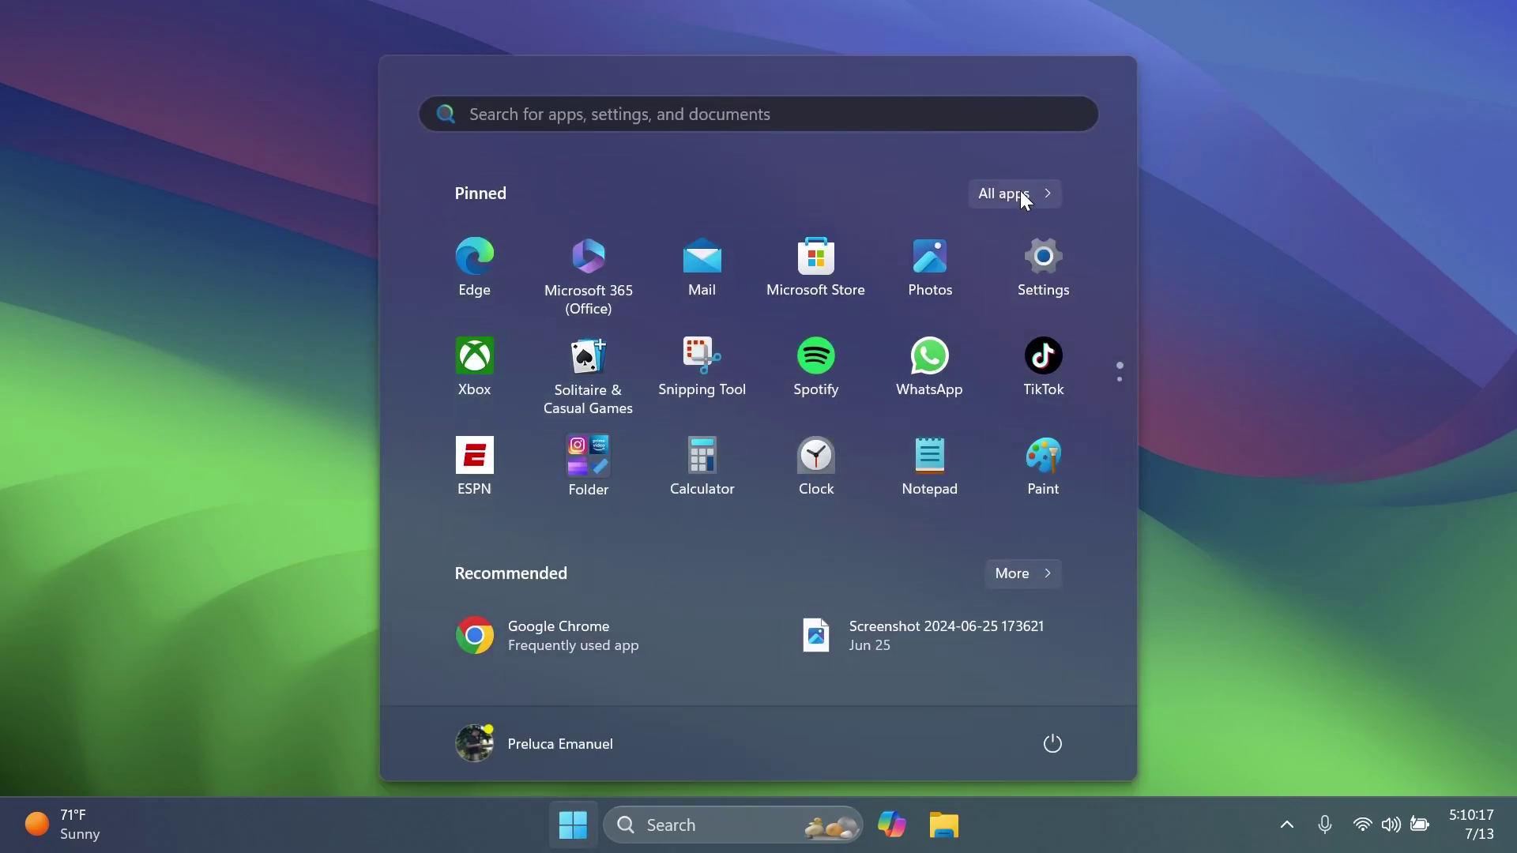
left_click(1015, 194)
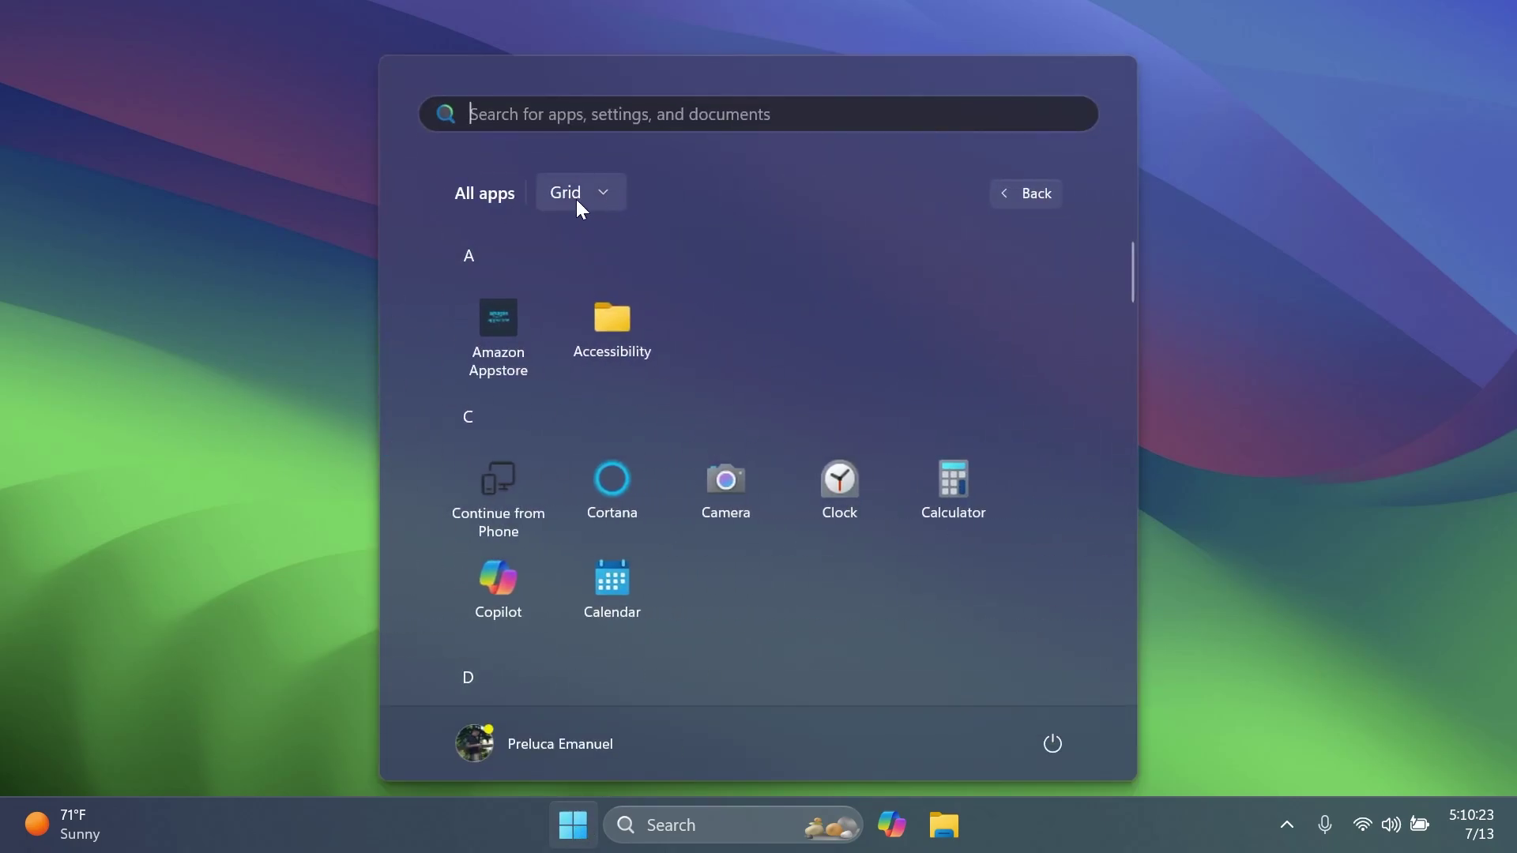
left_click(585, 193)
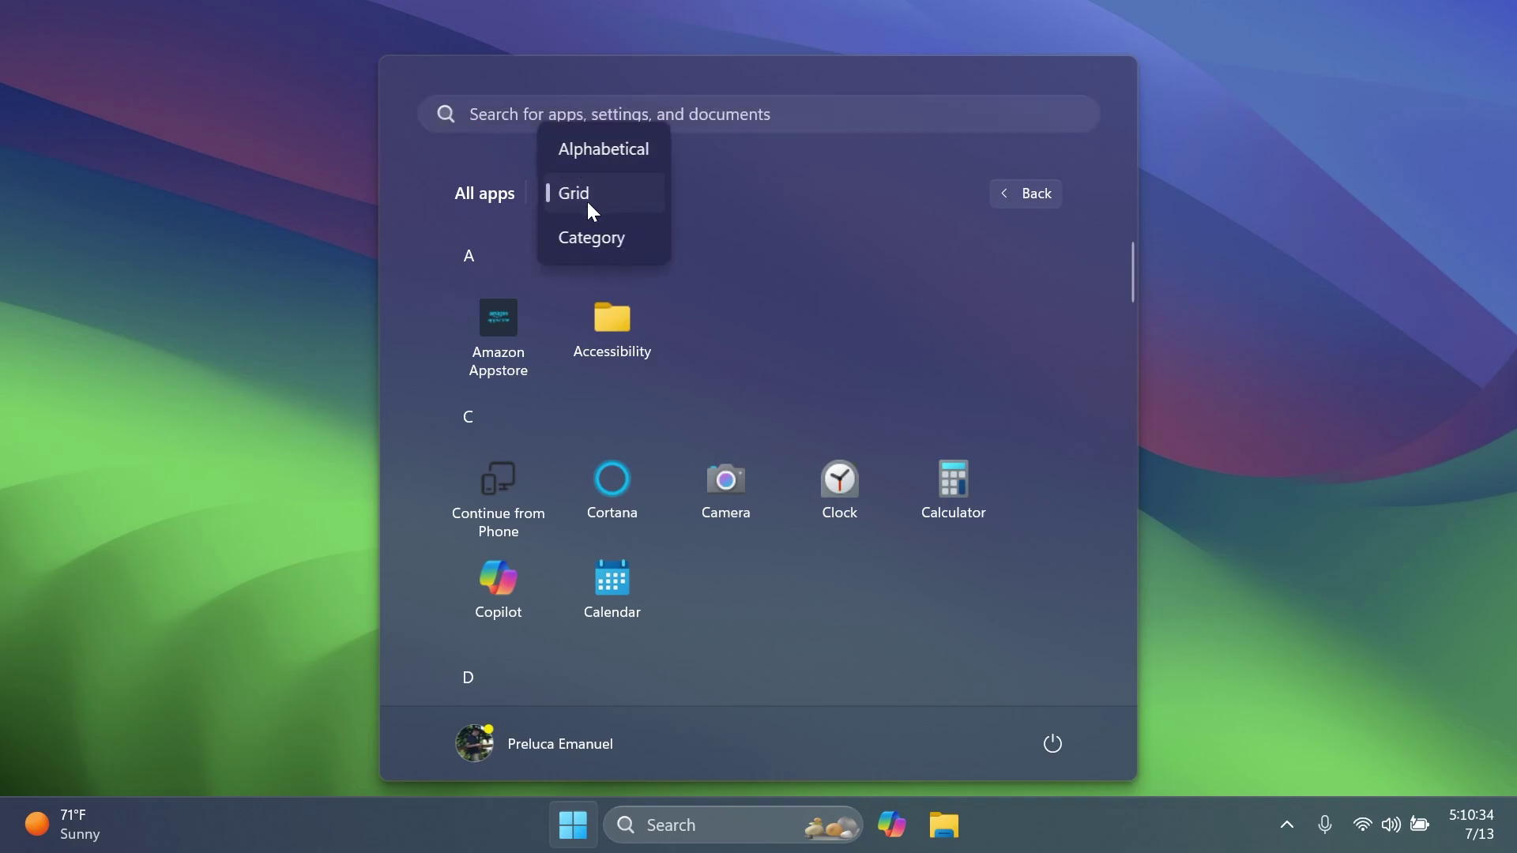
left_click(755, 199)
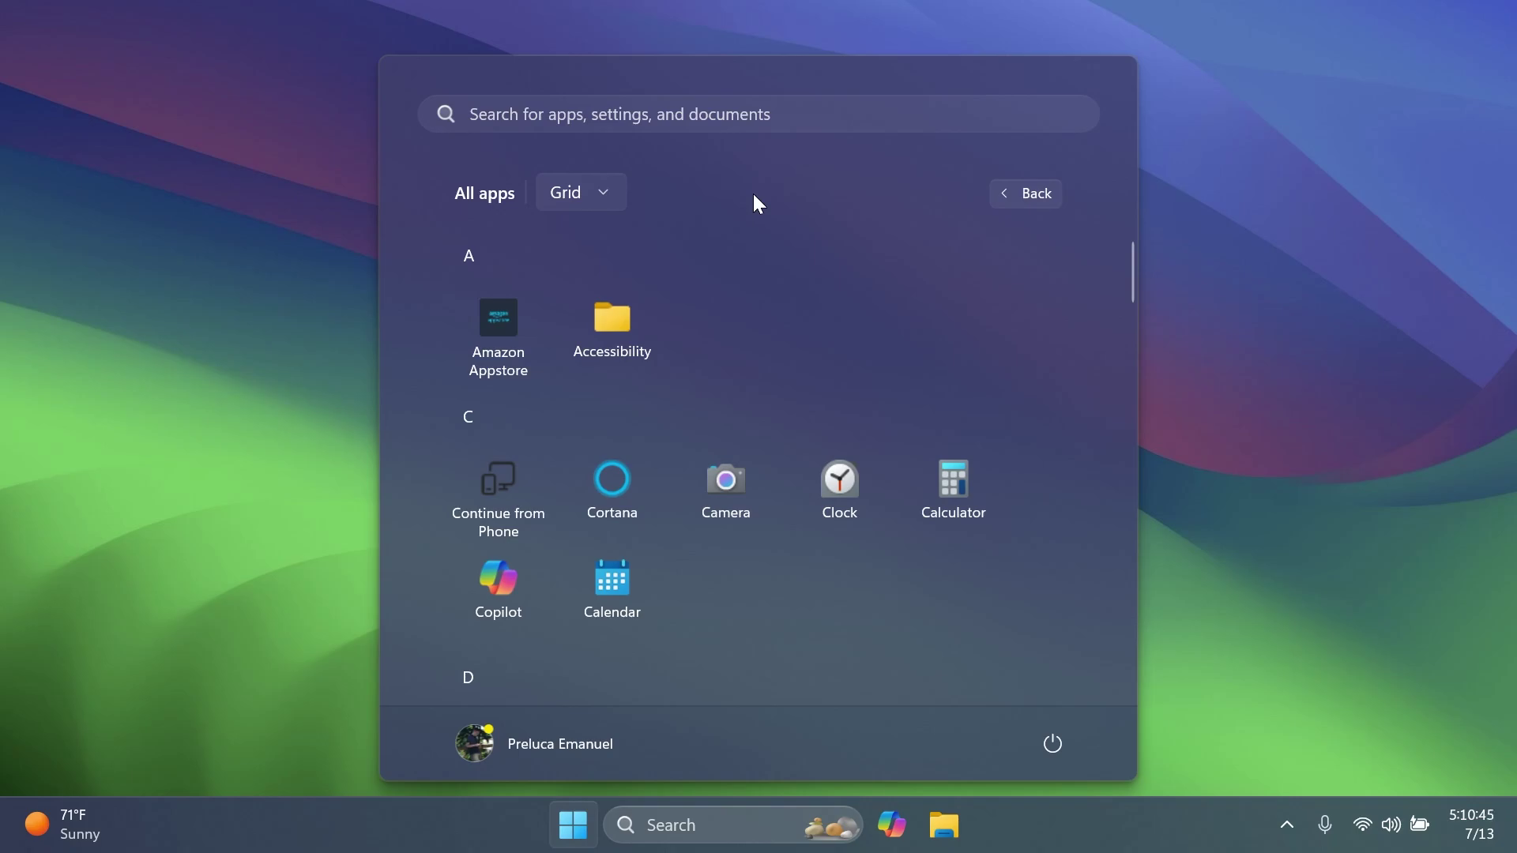
- Switch All apps to Alphabetical view, scroll through it, then return to Grid view
left_click(580, 192)
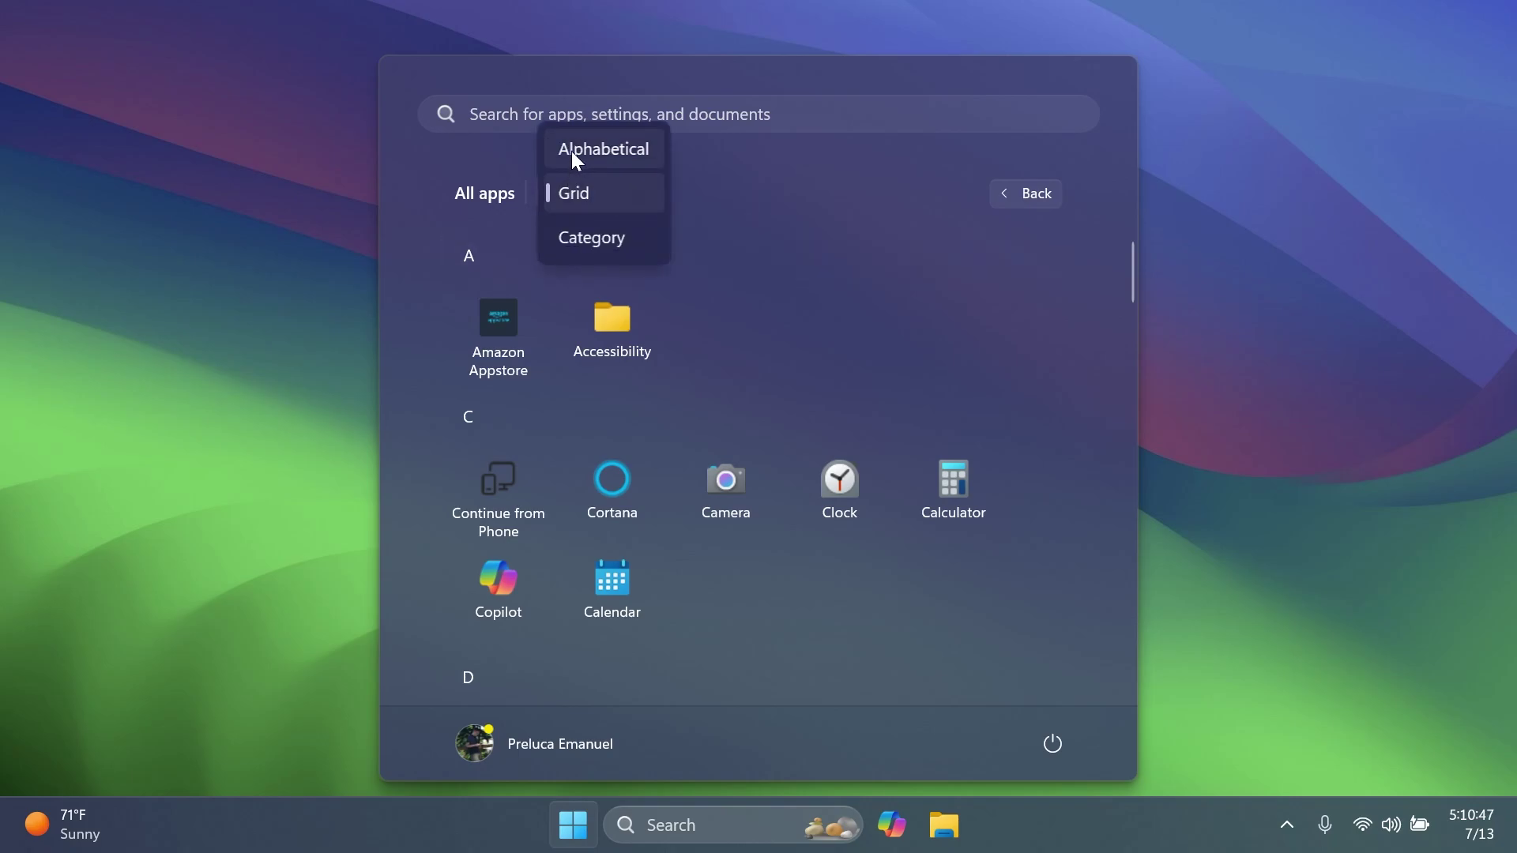
left_click(572, 158)
scroll(632, 608, "down", 5)
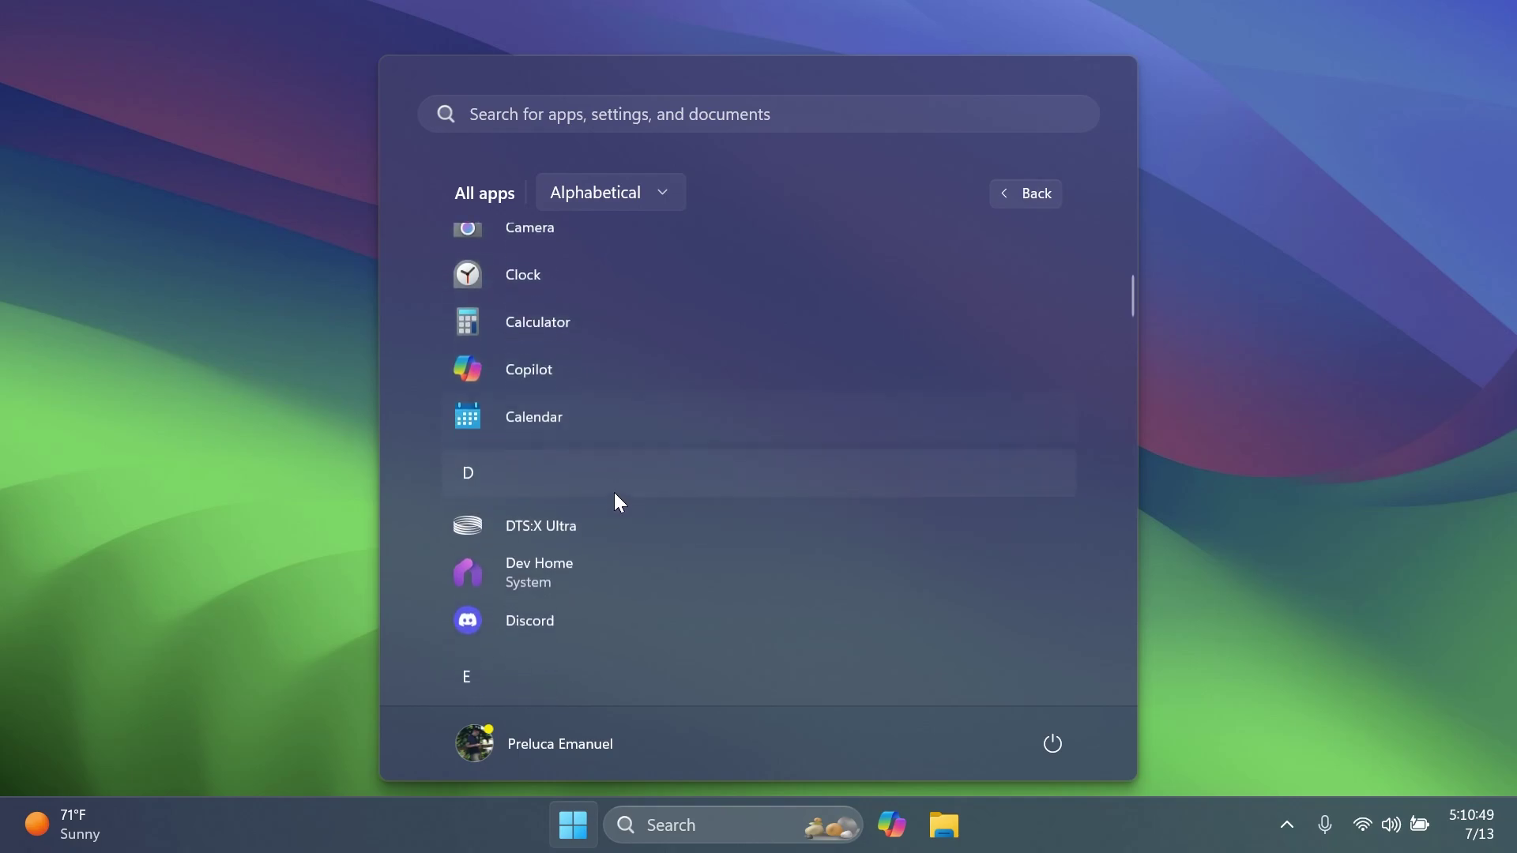
scroll(613, 474, "up", 5)
scroll(575, 429, "down", 5)
scroll(570, 329, "up", 5)
left_click(600, 192)
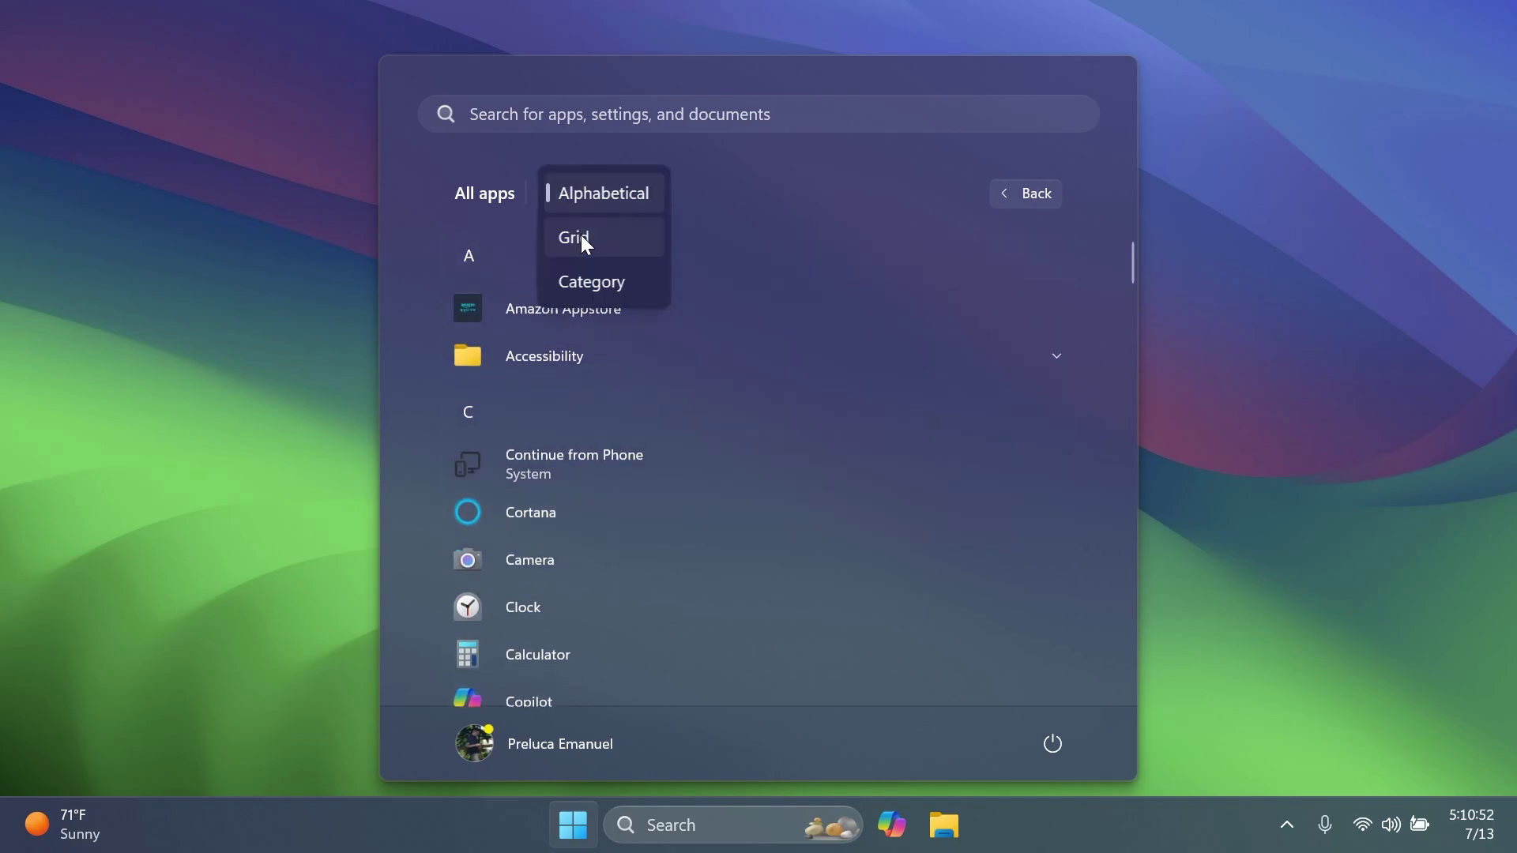
left_click(580, 235)
scroll(751, 376, "down", 5)
scroll(619, 474, "up", 5)
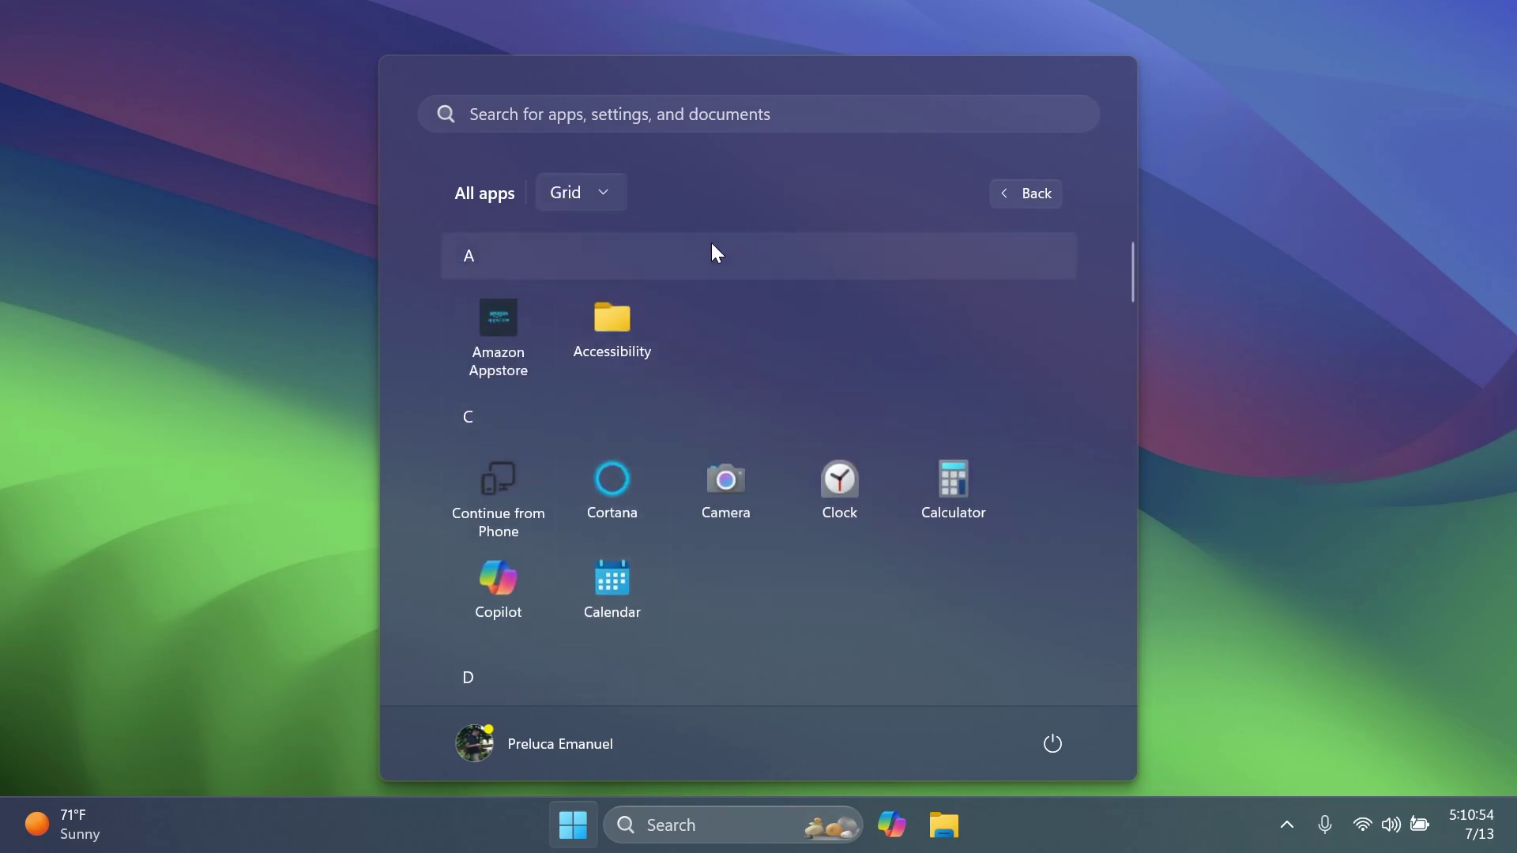
- Switch All apps to Category view and scroll through the category tiles
left_click(555, 192)
left_click(562, 239)
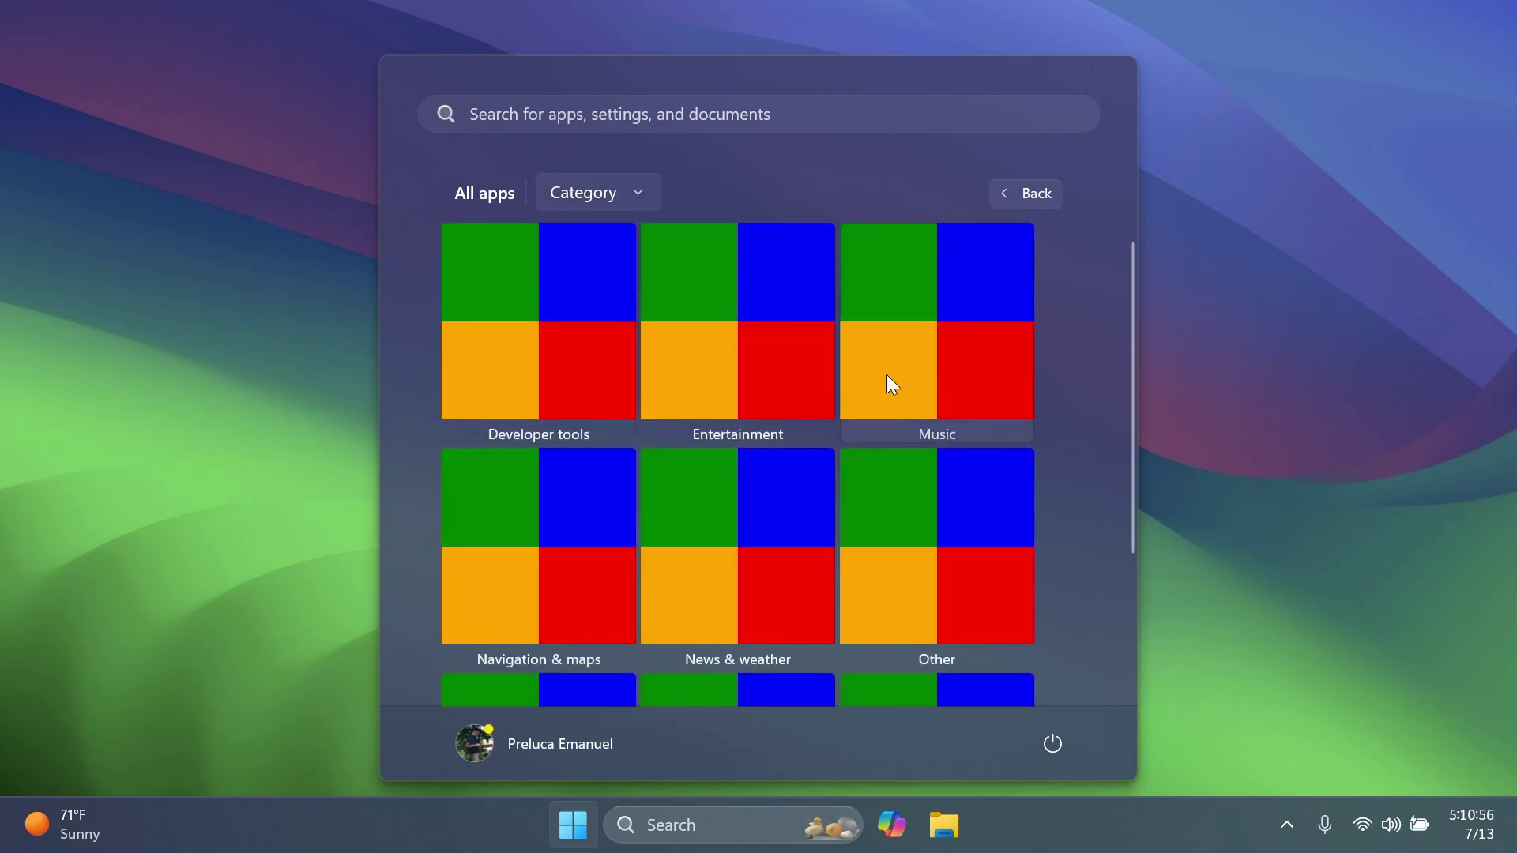
scroll(790, 363, "down", 2)
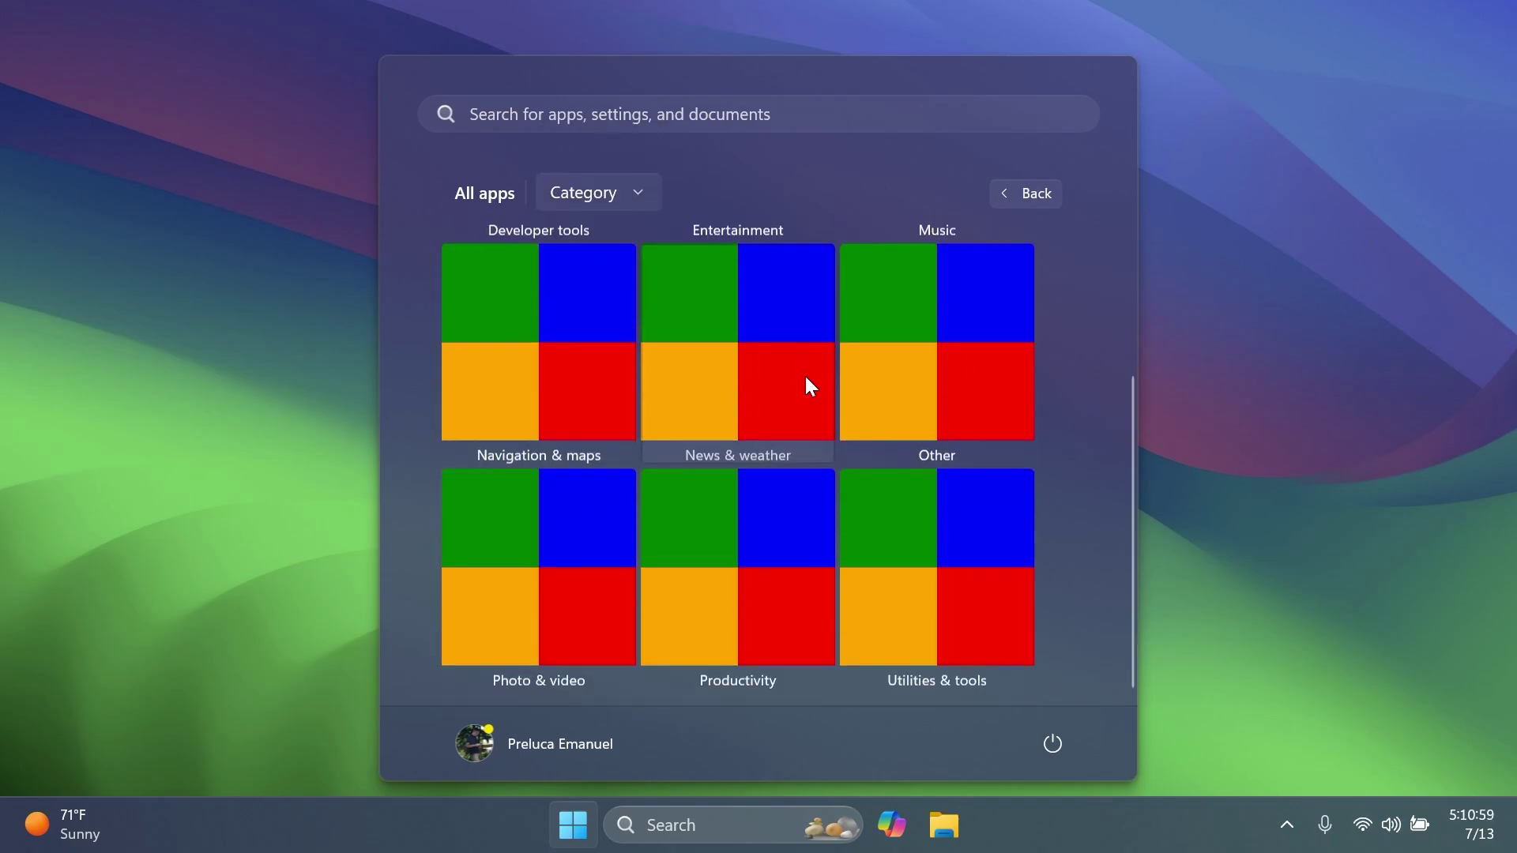
scroll(806, 377, "up", 2)
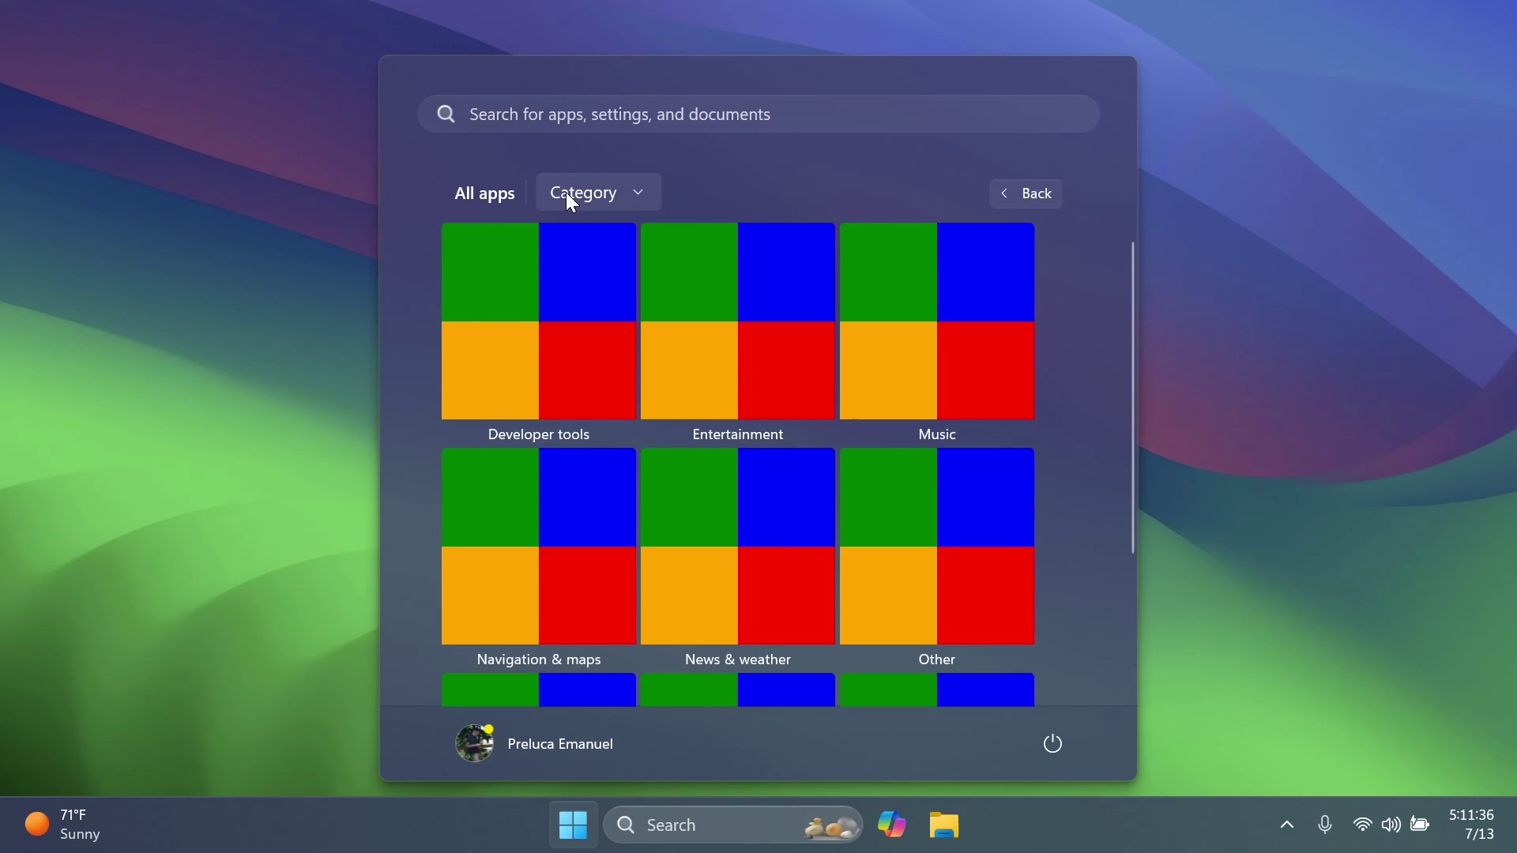
- Open and close the All apps view choices, keeping Category view
left_click(566, 191)
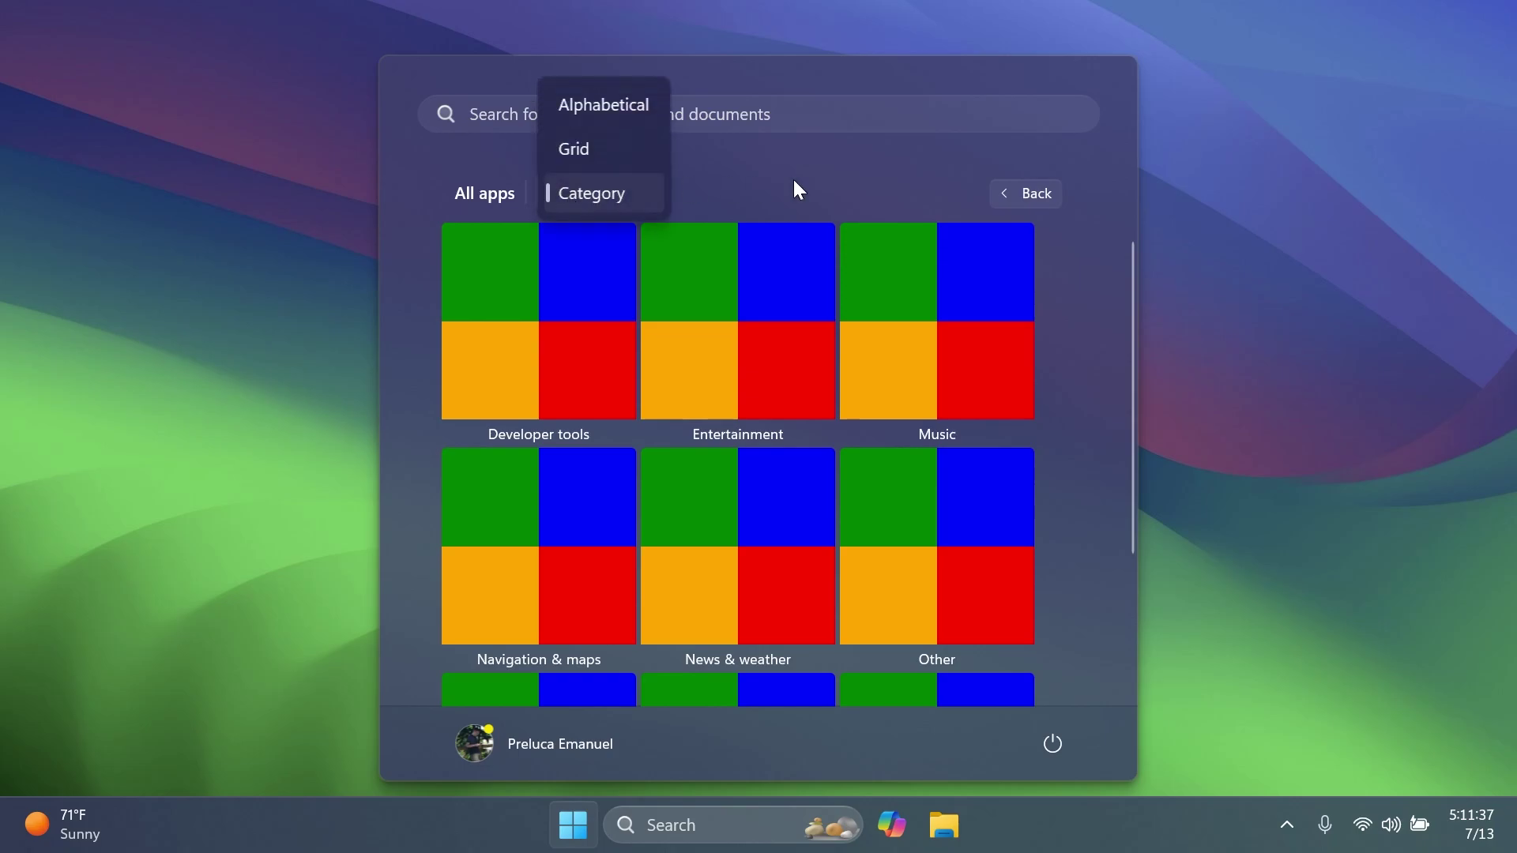
left_click(793, 179)
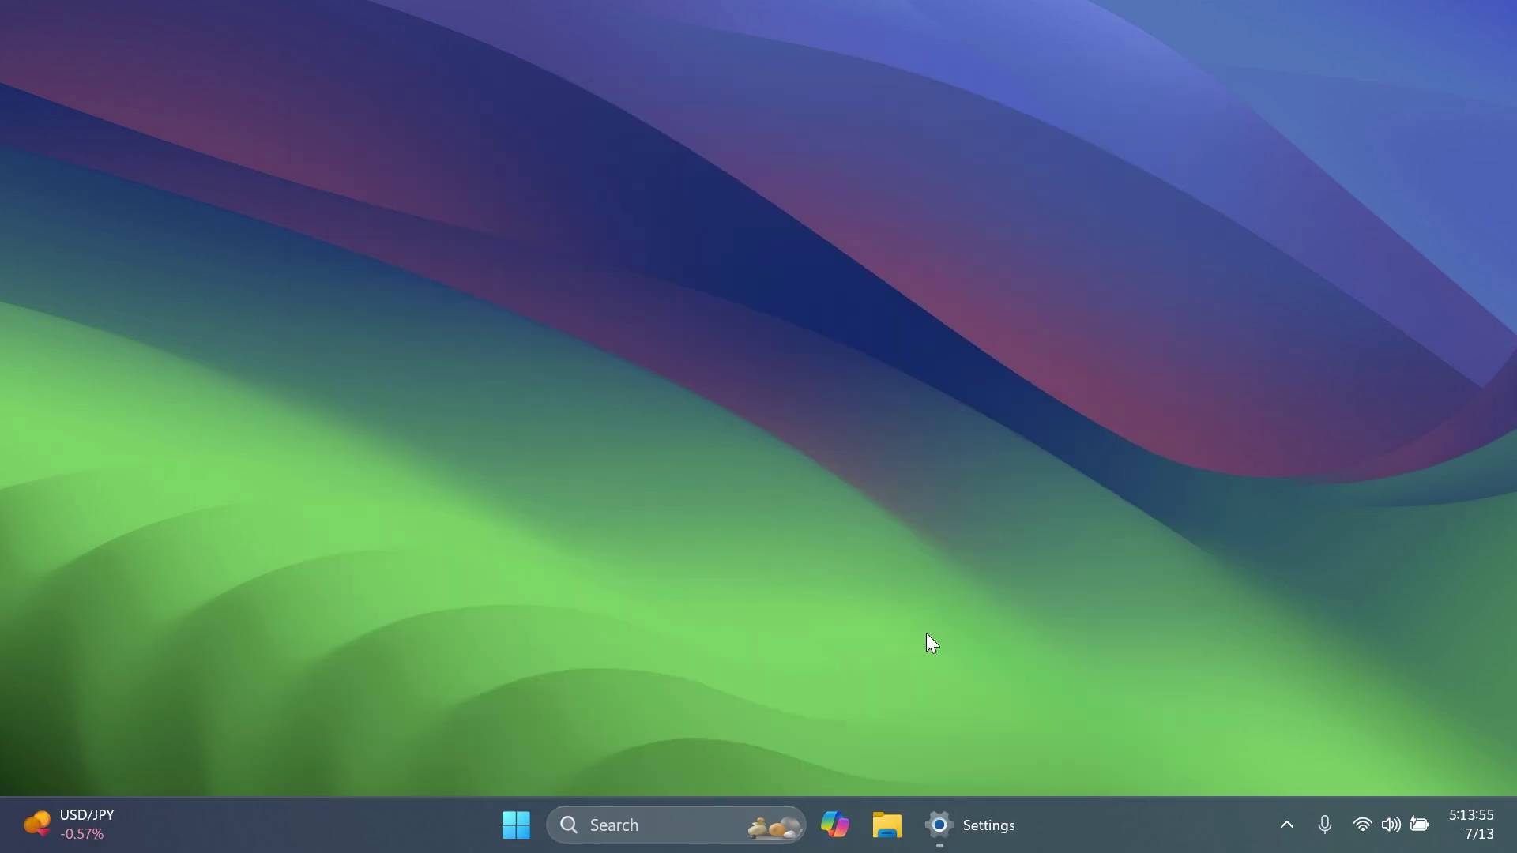
- Launch System Information by running msinfo32, then bring Settings to the front
key("super+r")
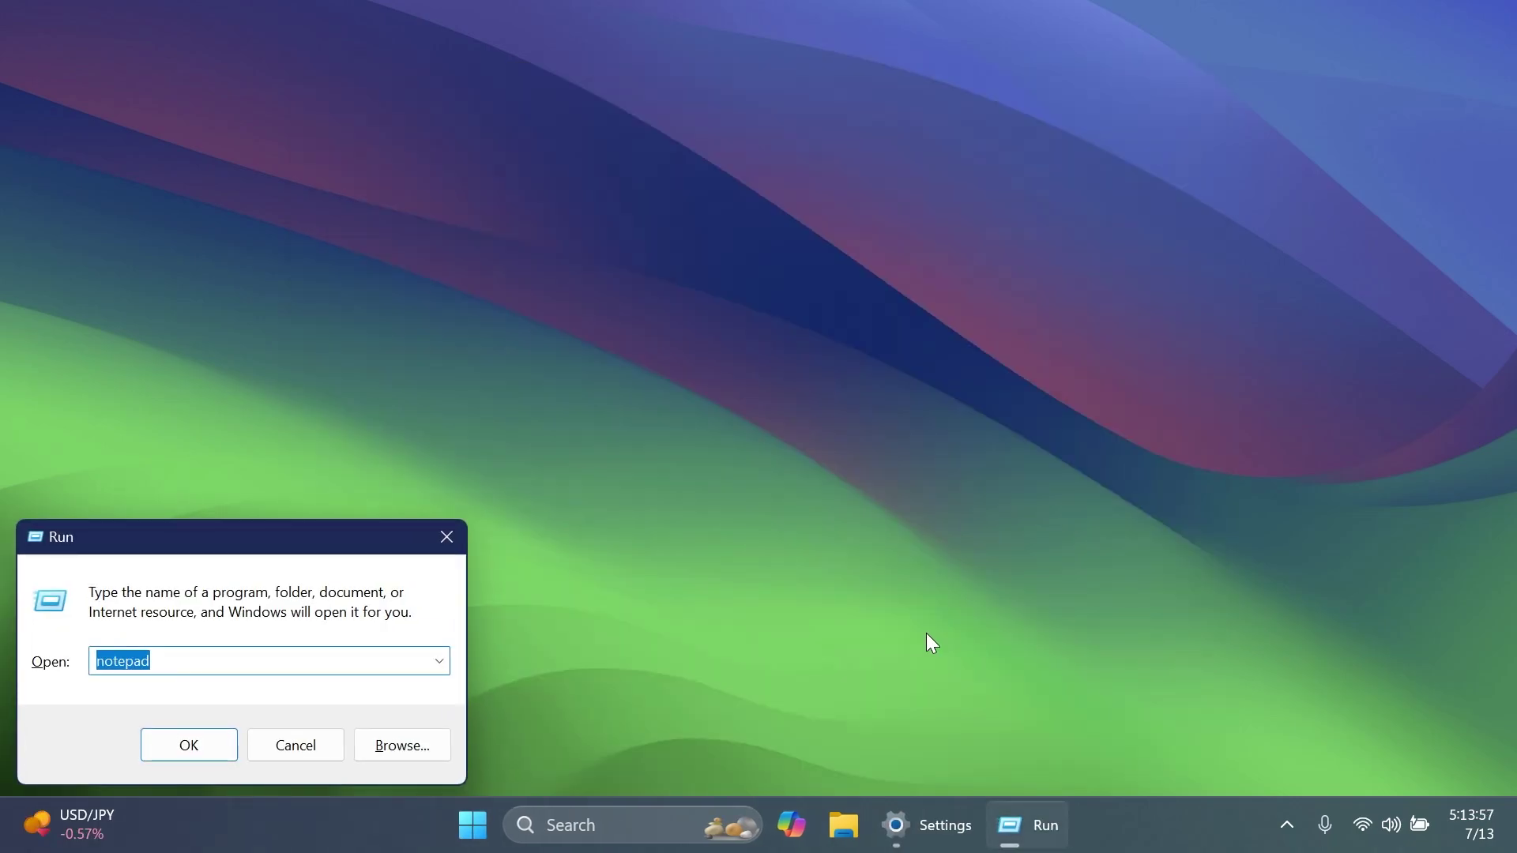
type("msinfo32")
key("Return")
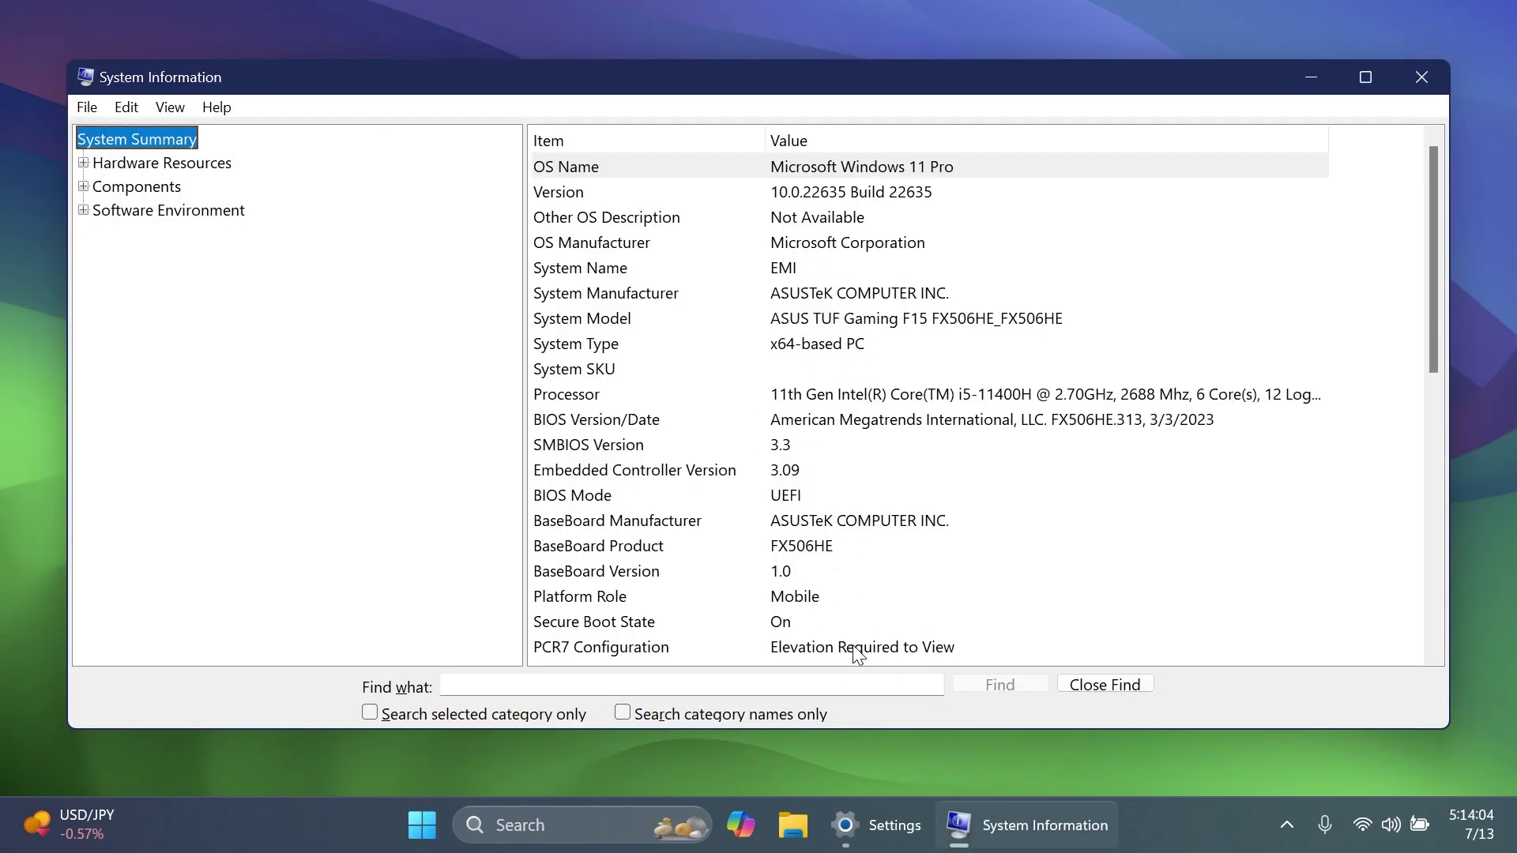
left_click(889, 818)
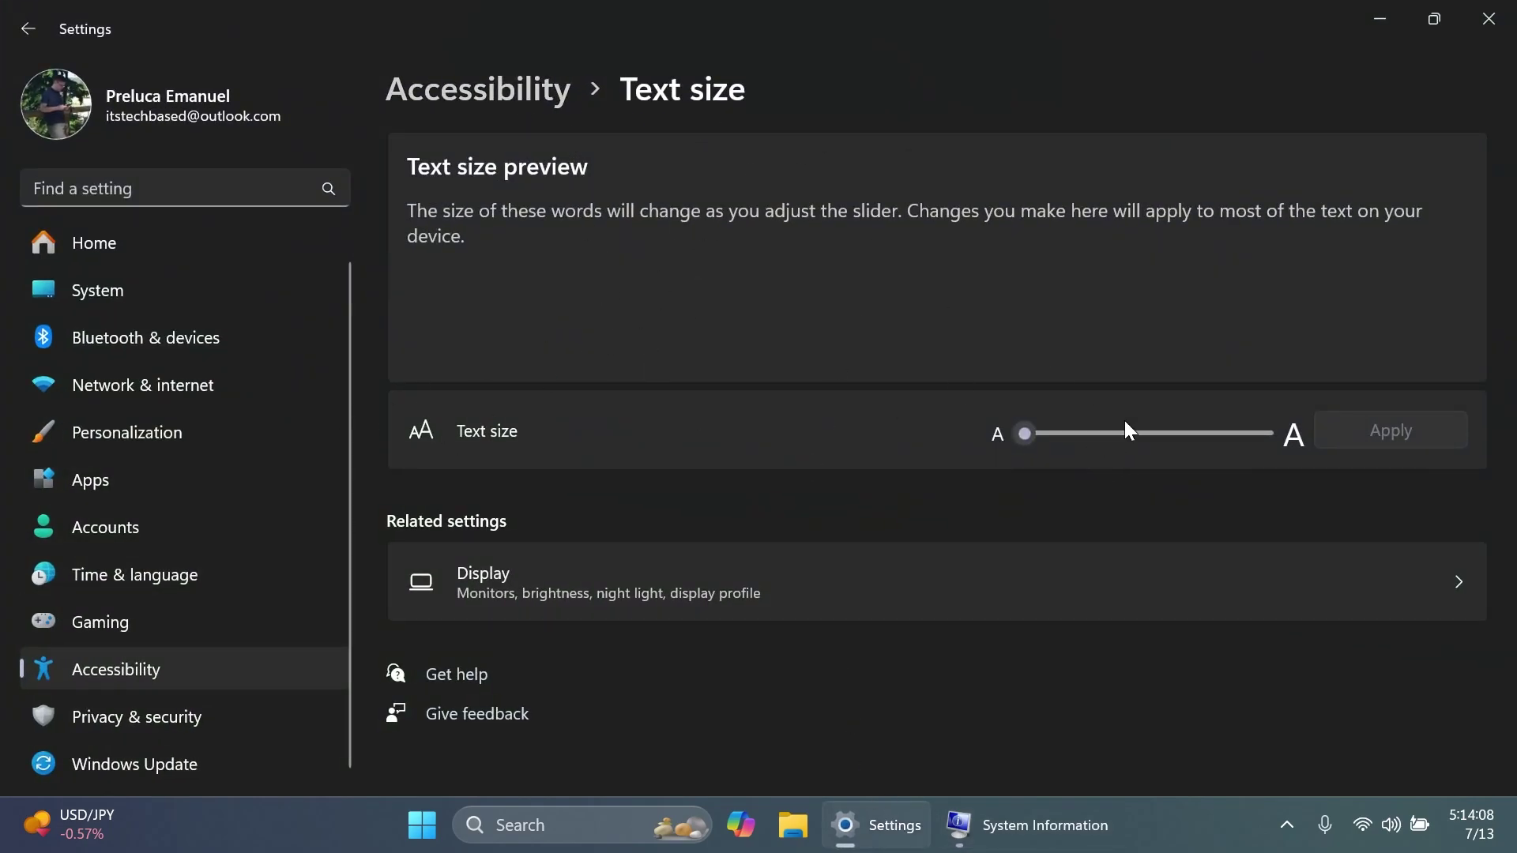
- Close the Settings window and open the Start menu
left_click(1481, 29)
left_click(572, 822)
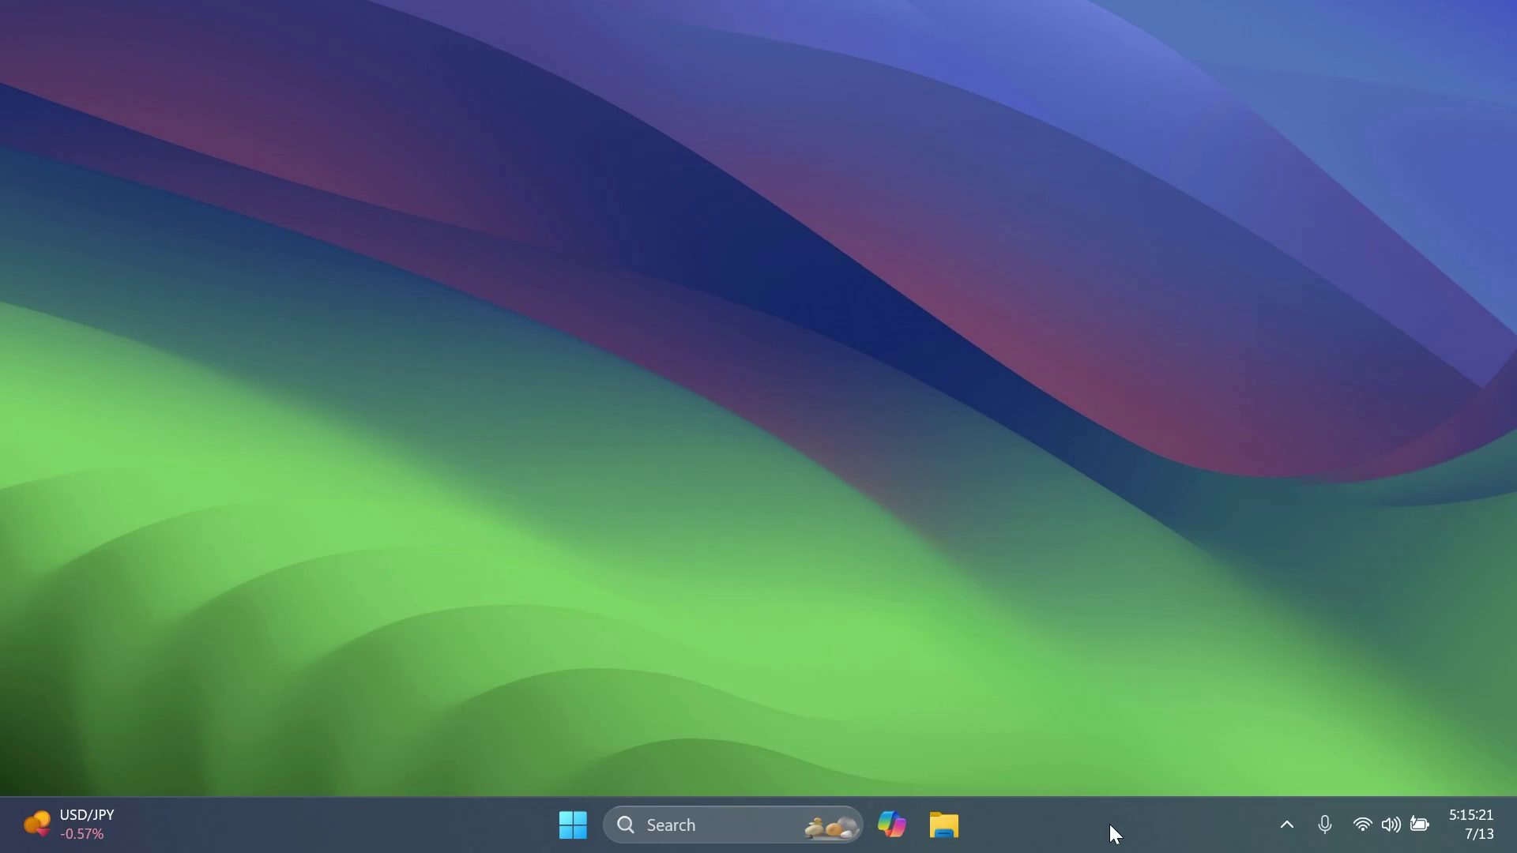
- Go from Taskbar settings to System > Notifications and expand the notification options
right_click(1114, 833)
left_click(1149, 773)
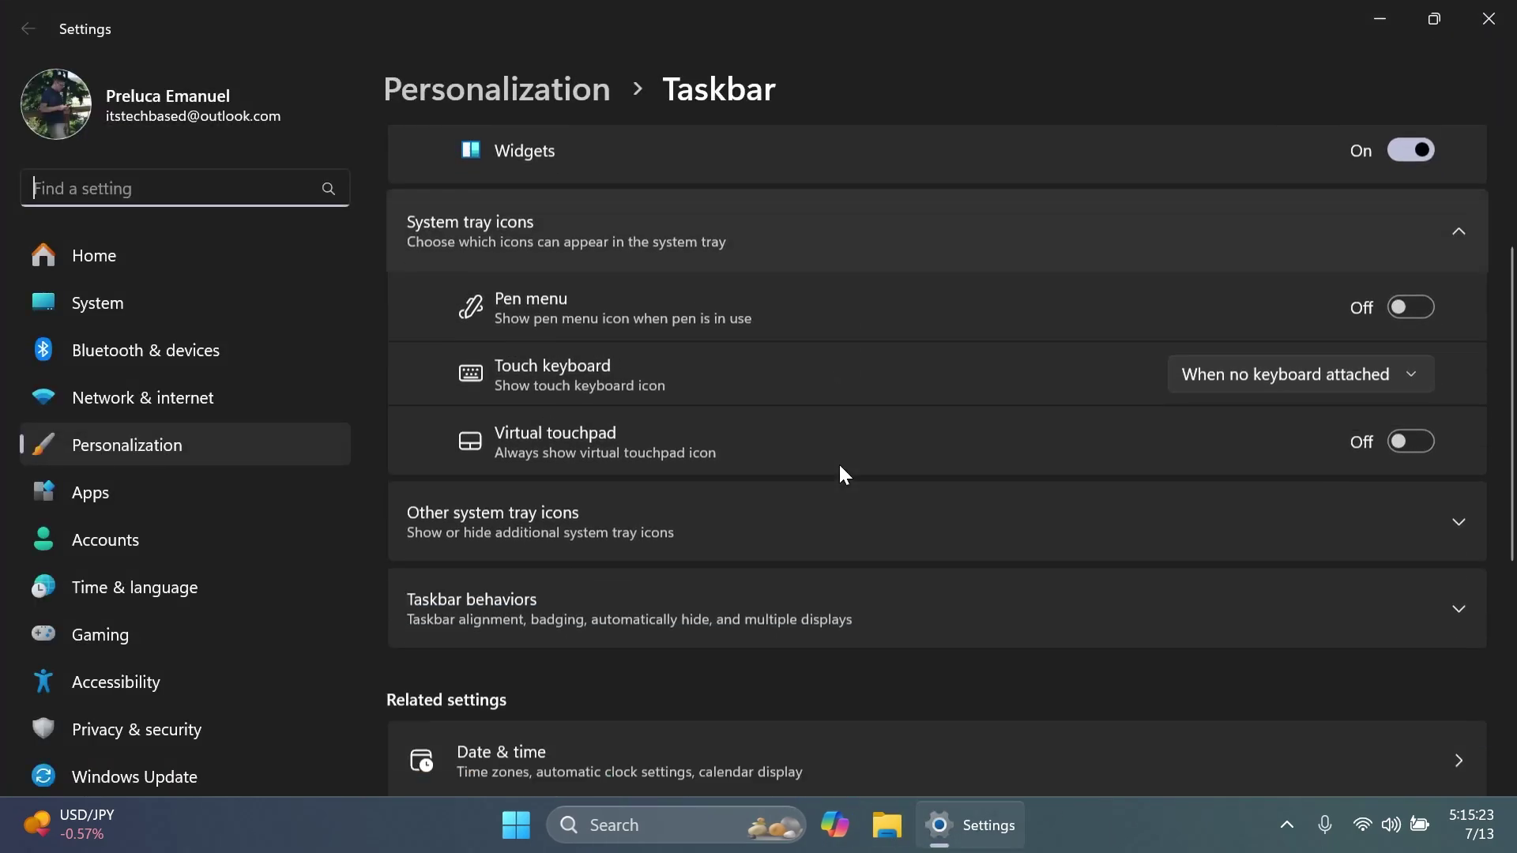
scroll(840, 467, "down", 2)
left_click(640, 675)
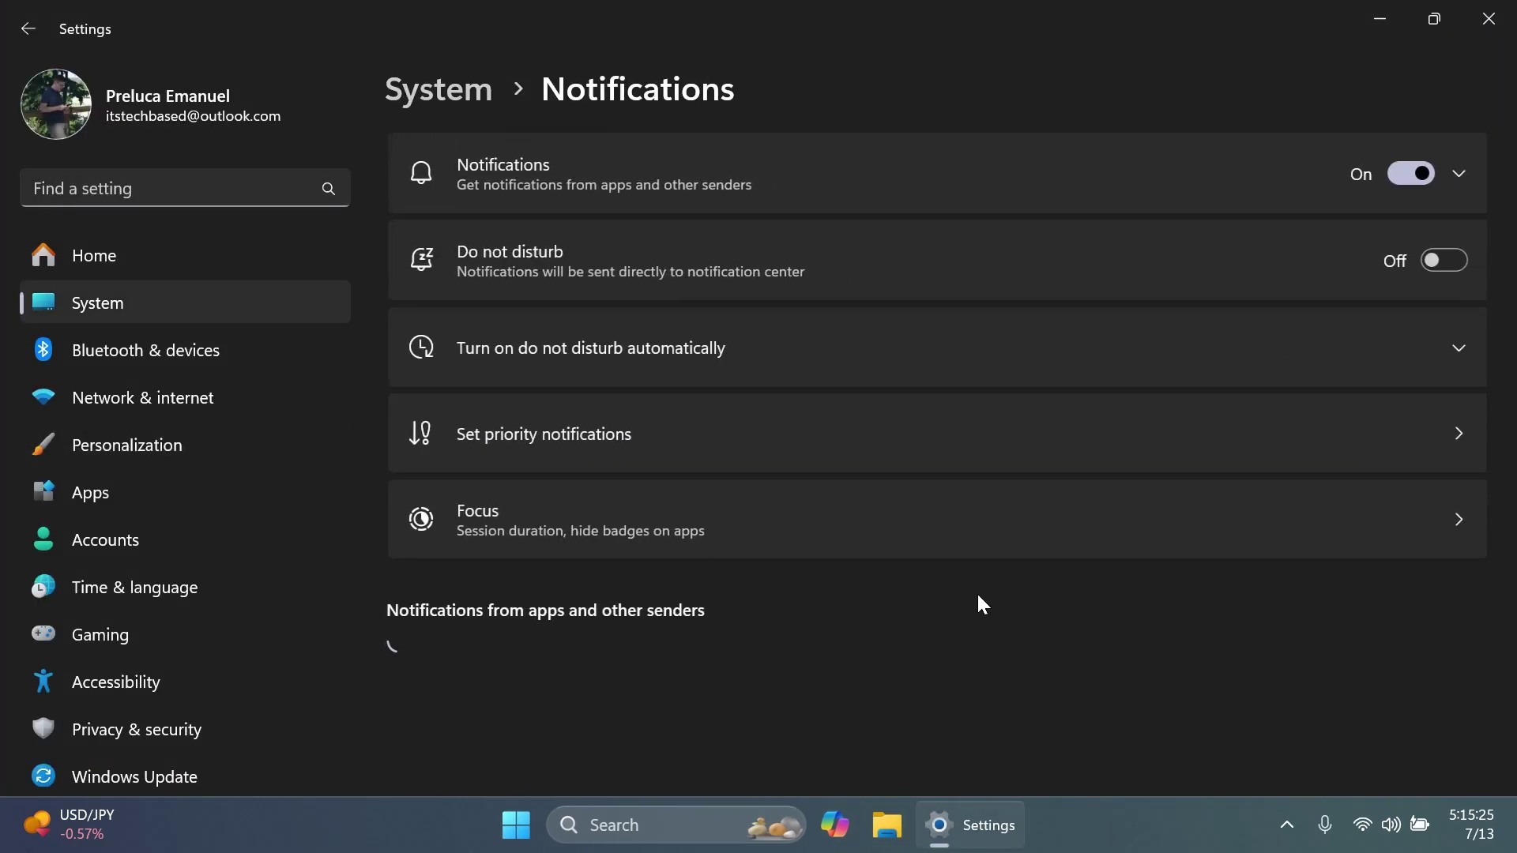
left_click(805, 180)
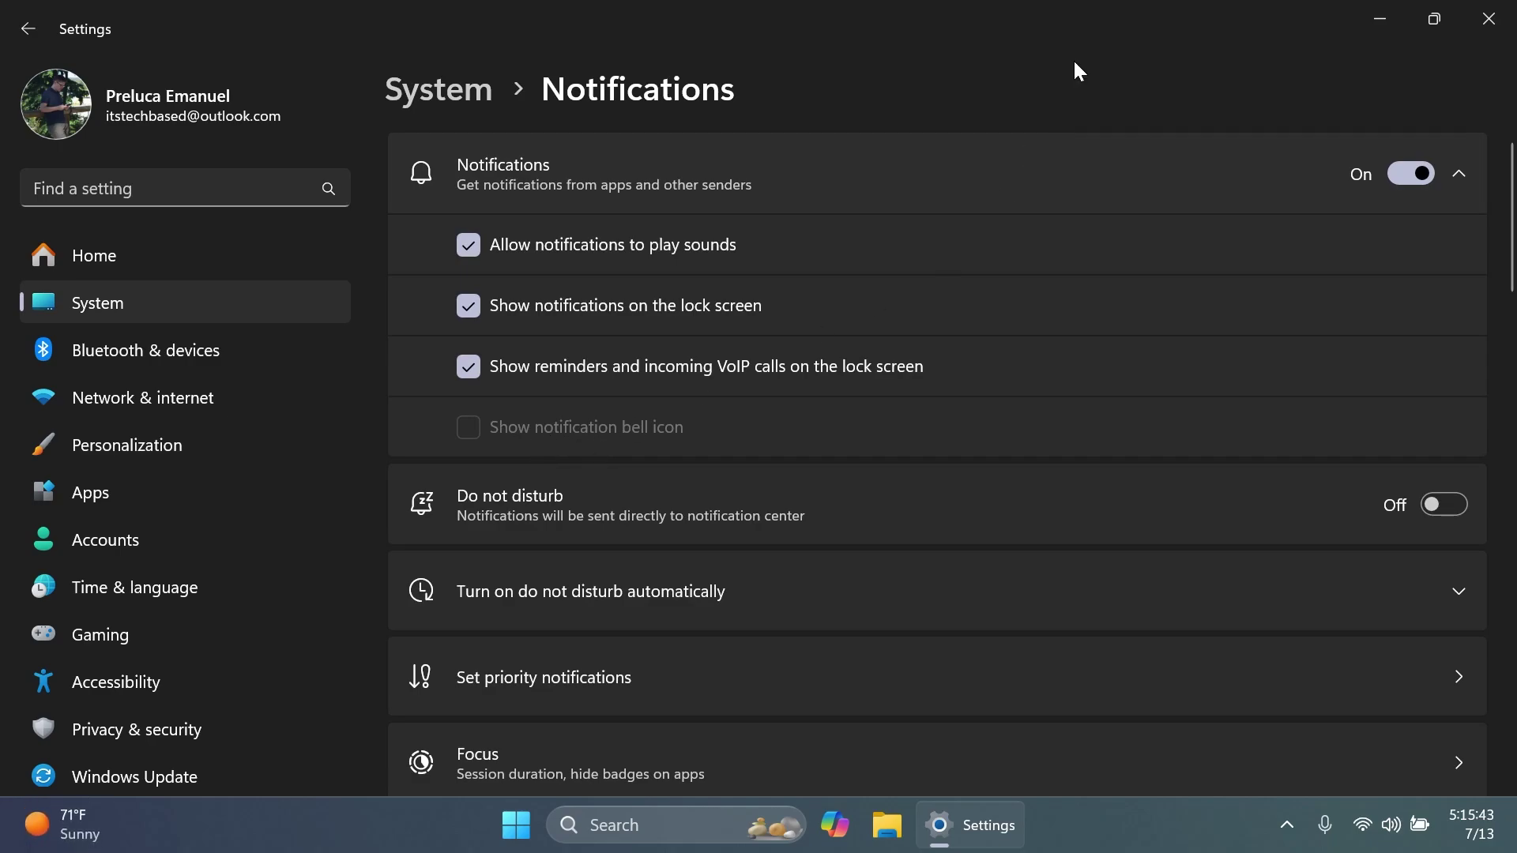
- Toggle notifications off and back on, then toggle the notification bell icon, leaving it unchecked
left_click(1403, 178)
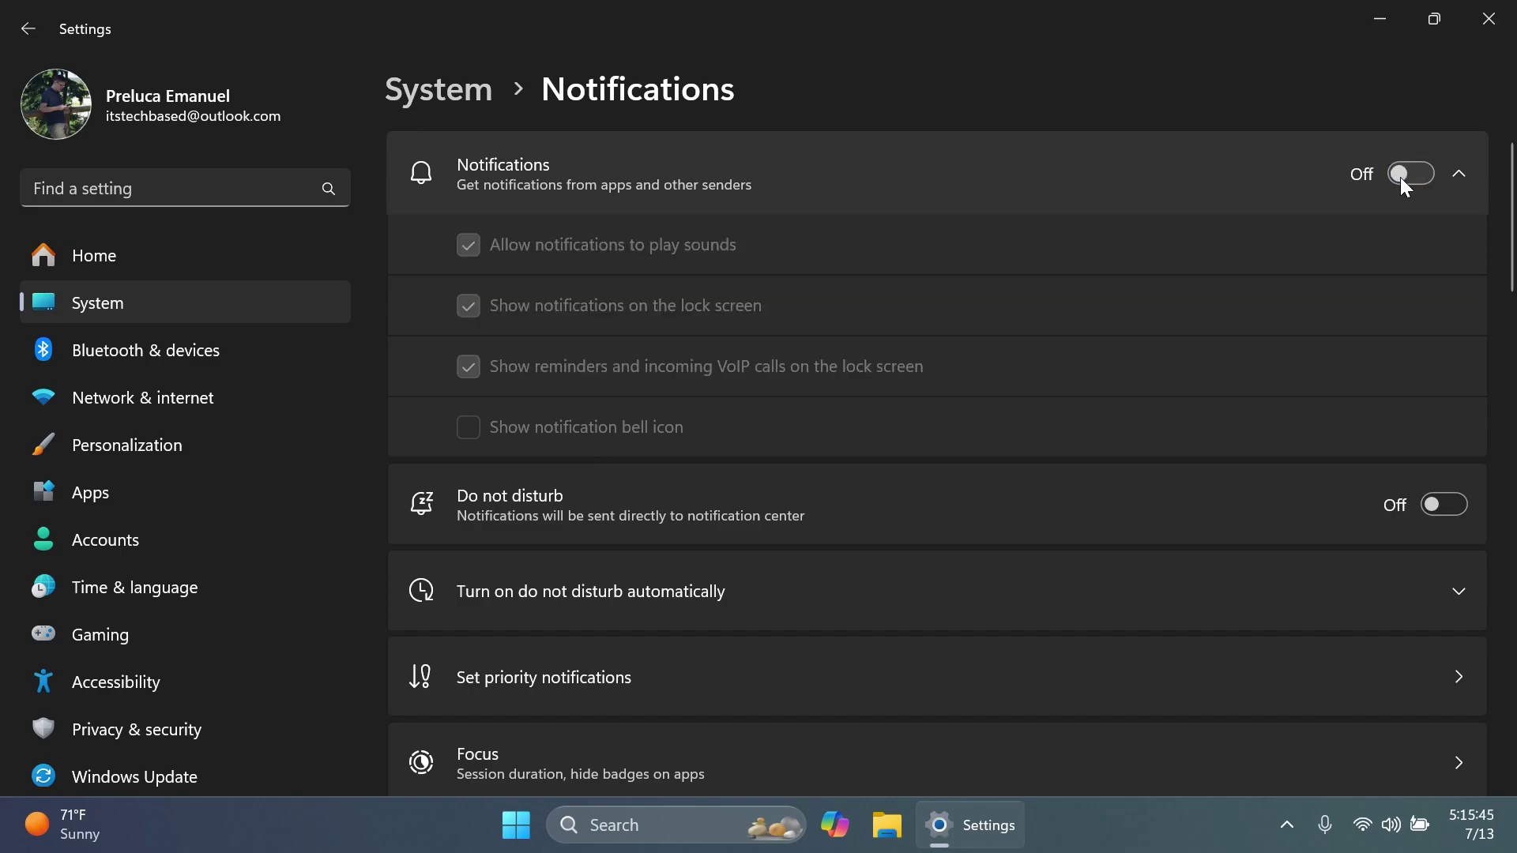
left_click(1402, 179)
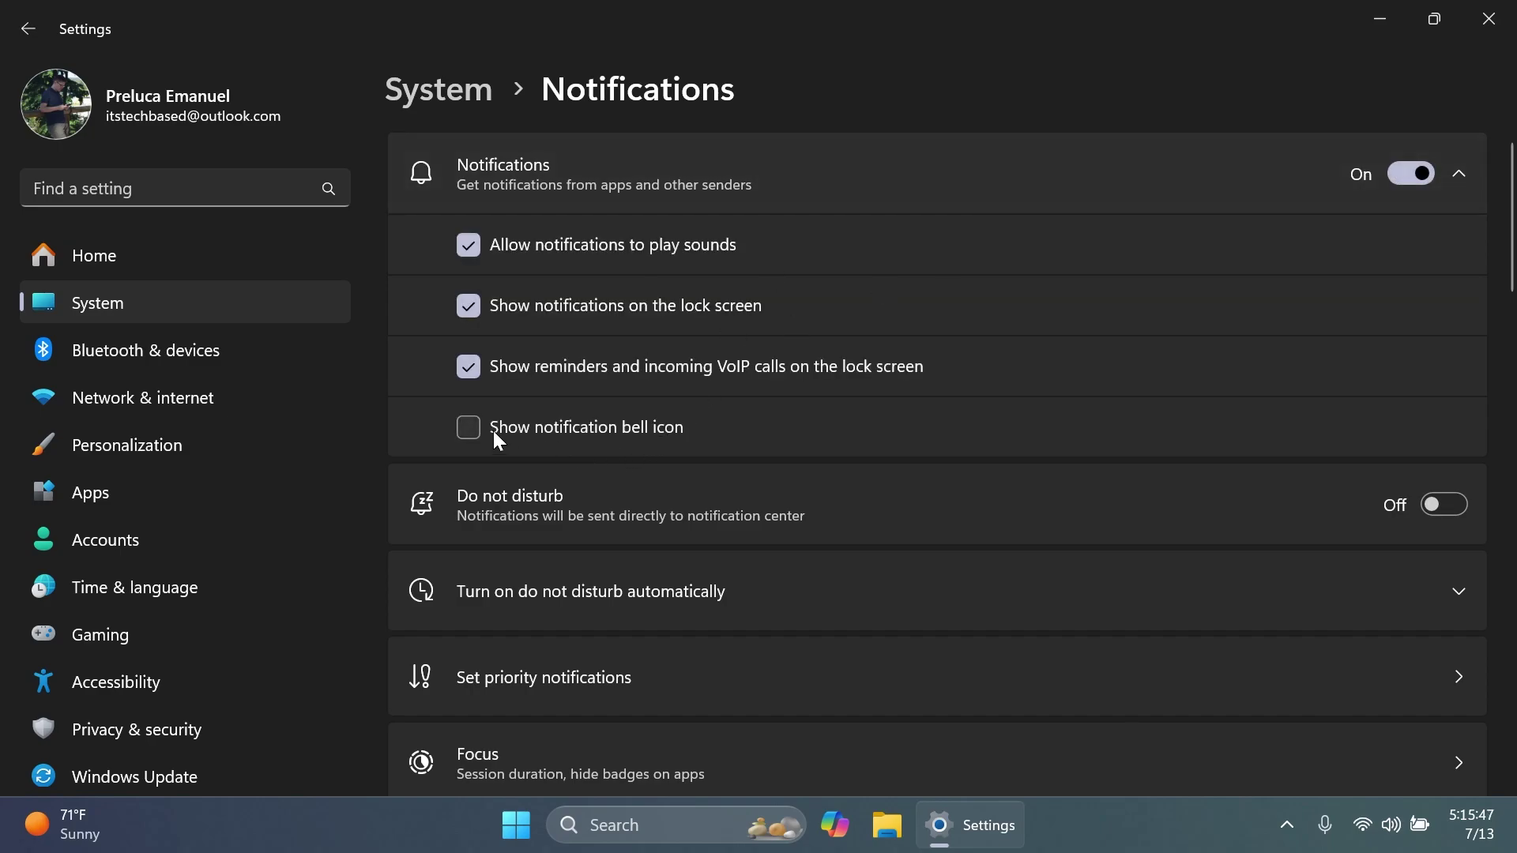
left_click(471, 431)
left_click(536, 431)
left_click(467, 431)
left_click(468, 431)
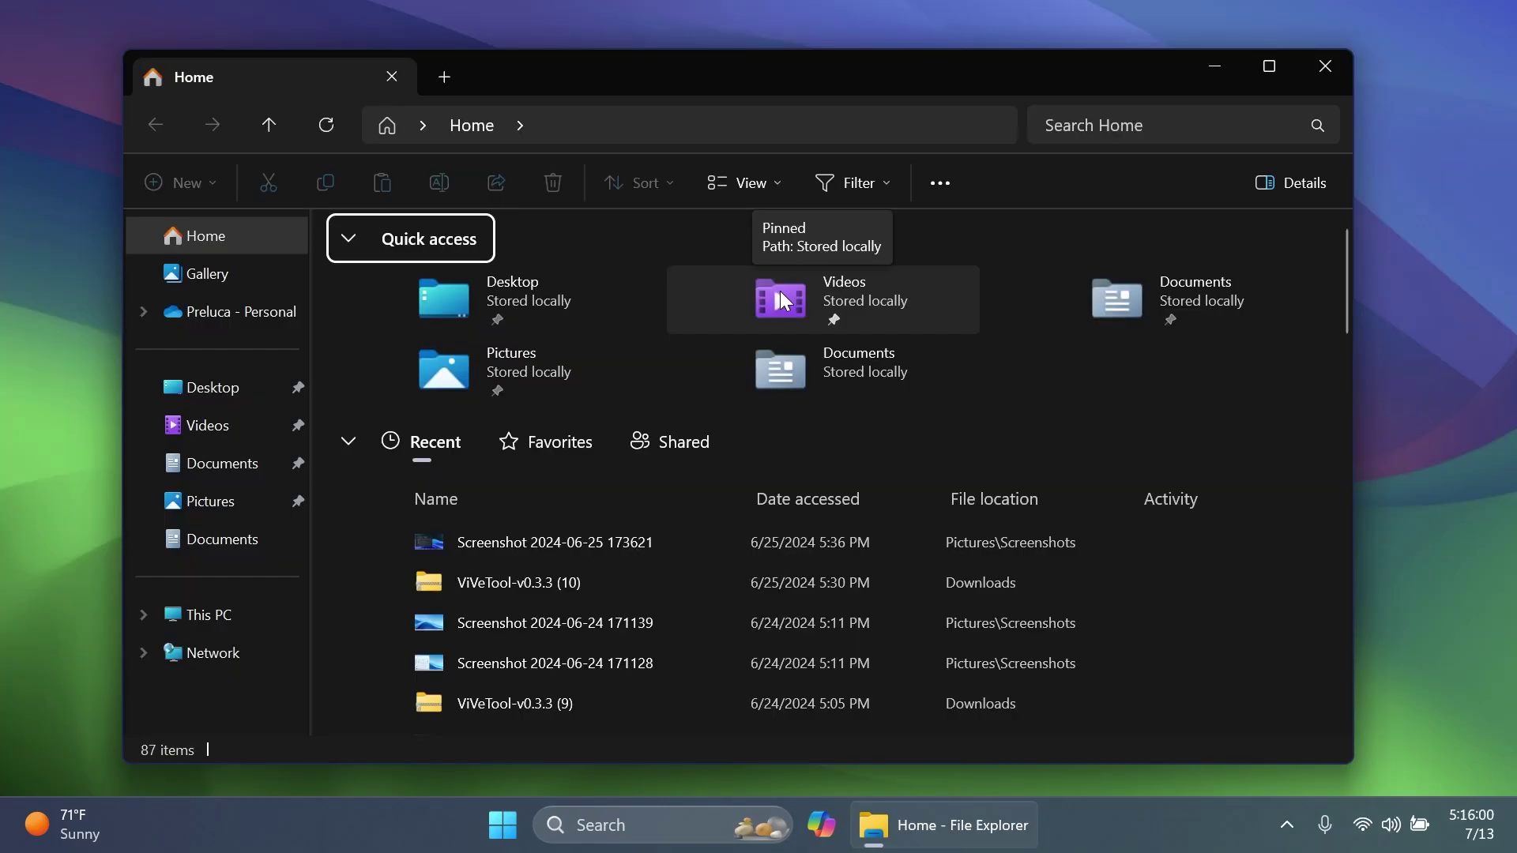